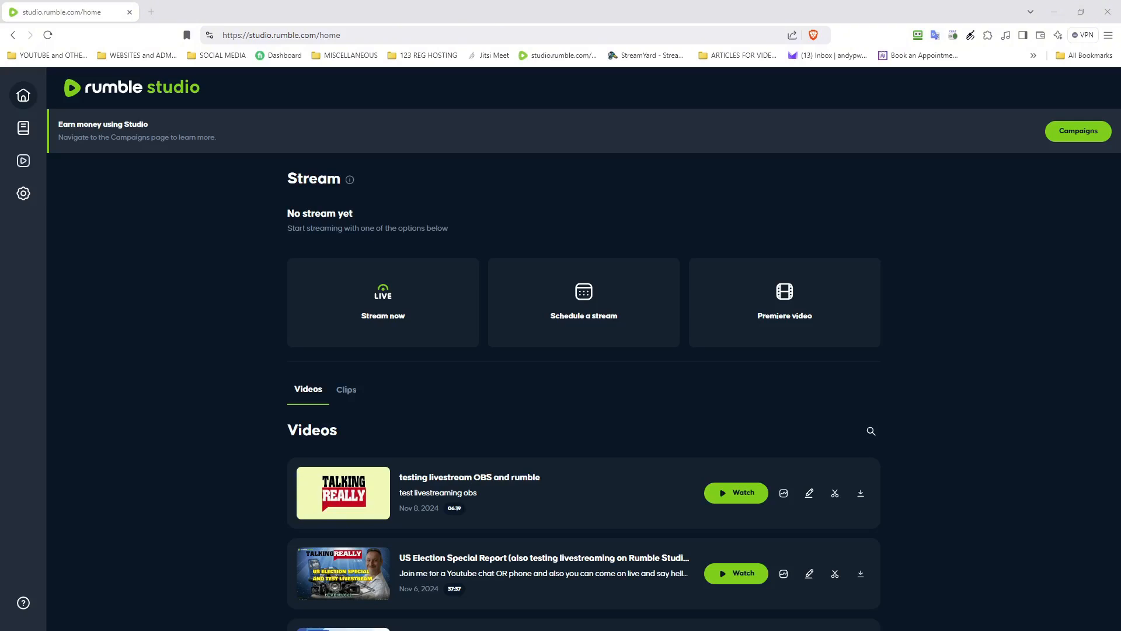
# Step: Start a new scheduled stream from the 'testing livestream OBS and rumble' template
pyautogui.click(575, 343)
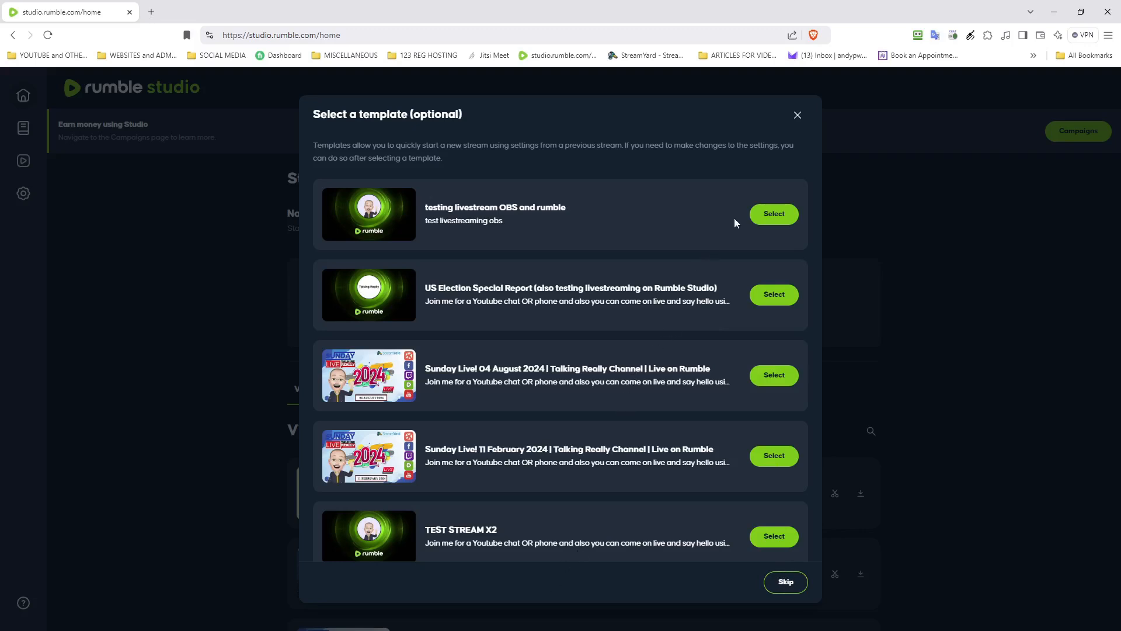
pyautogui.click(784, 216)
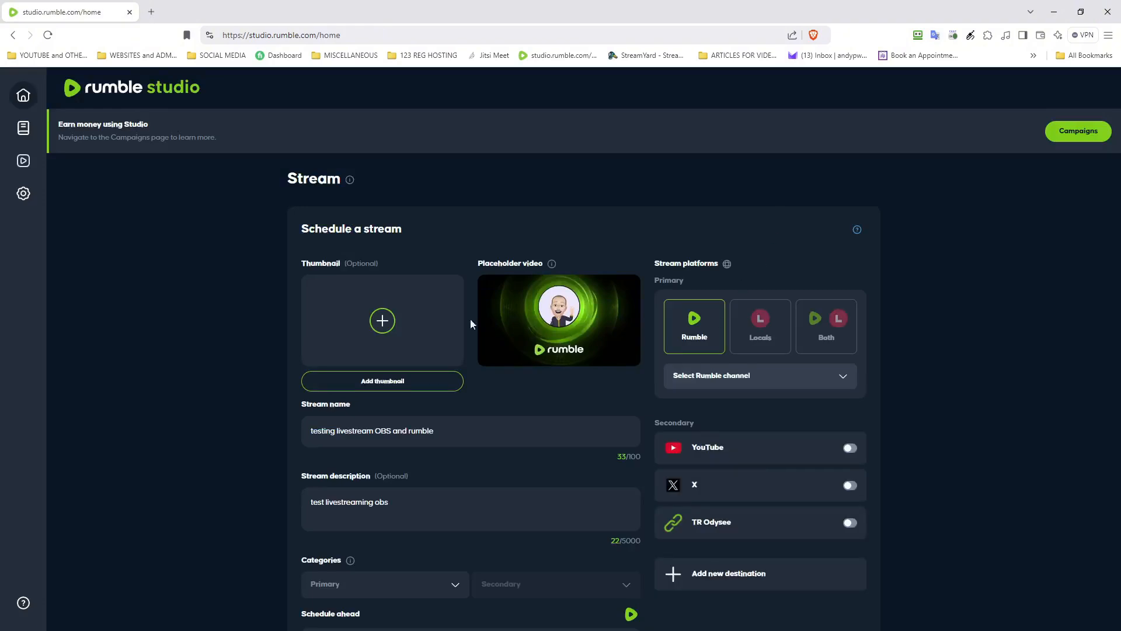
# Step: Upload TR-tn1.png as the stream's thumbnail image
pyautogui.click(383, 325)
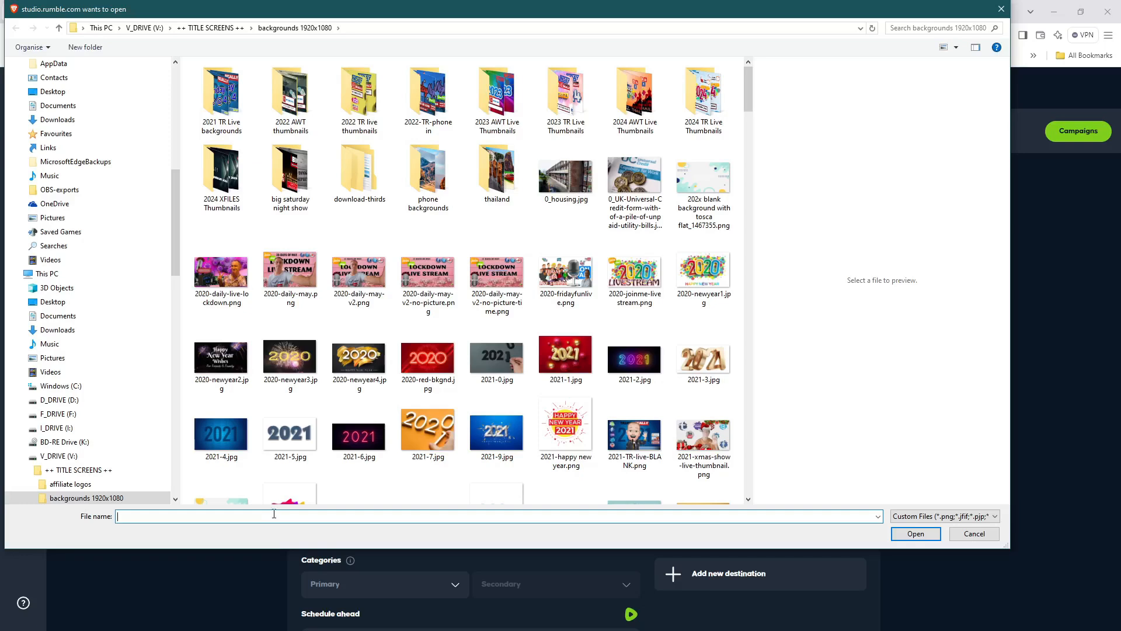
pyautogui.write('TR')
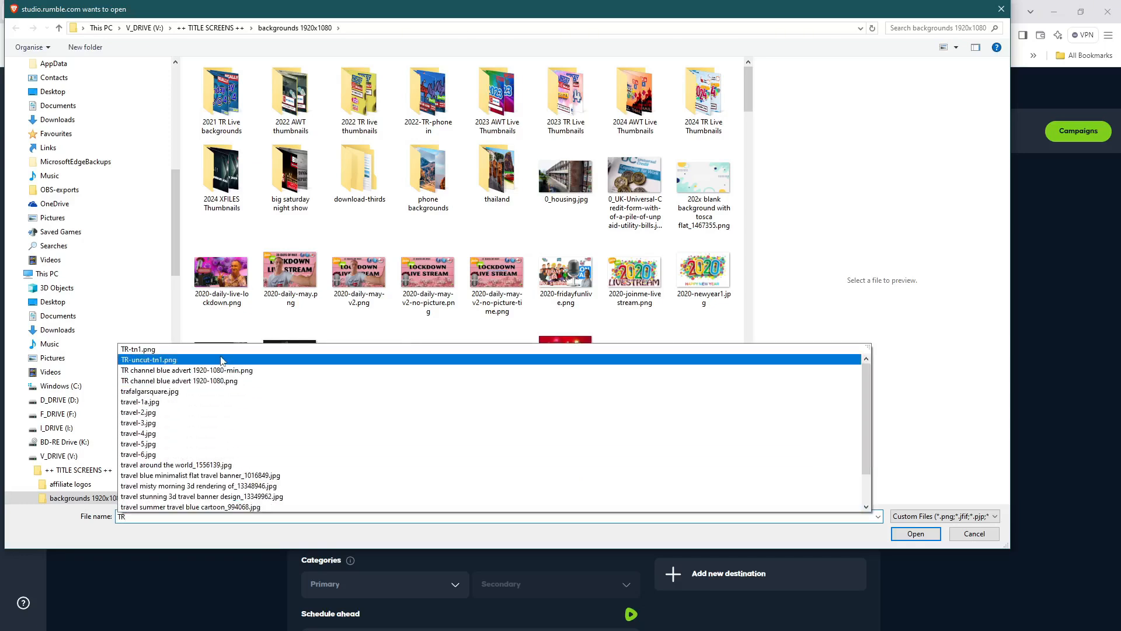
pyautogui.click(223, 351)
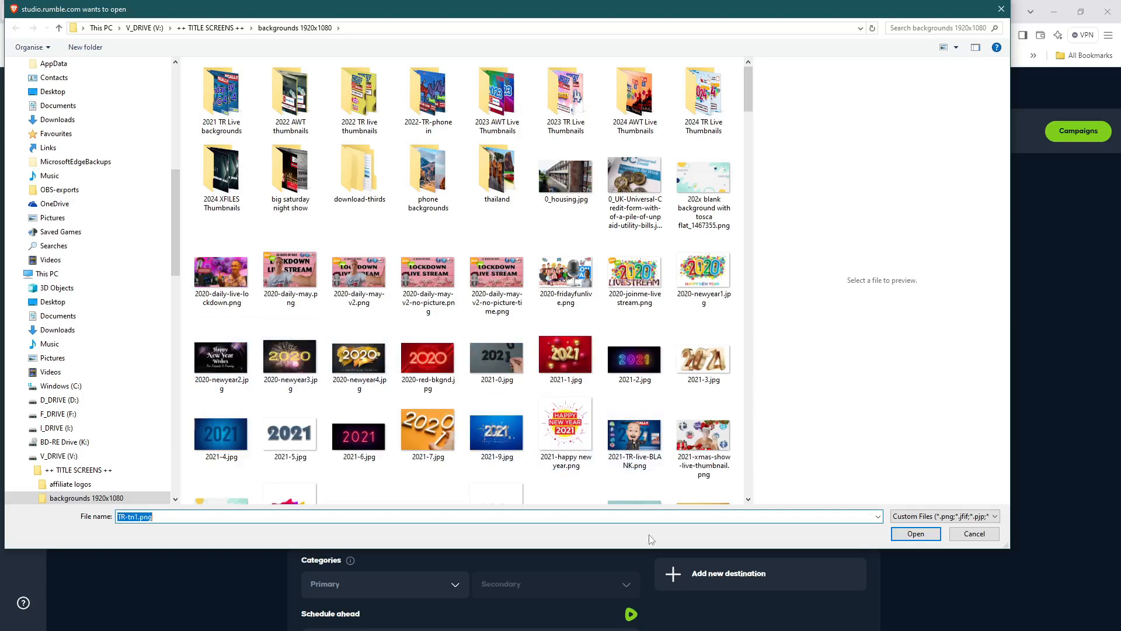
pyautogui.click(909, 534)
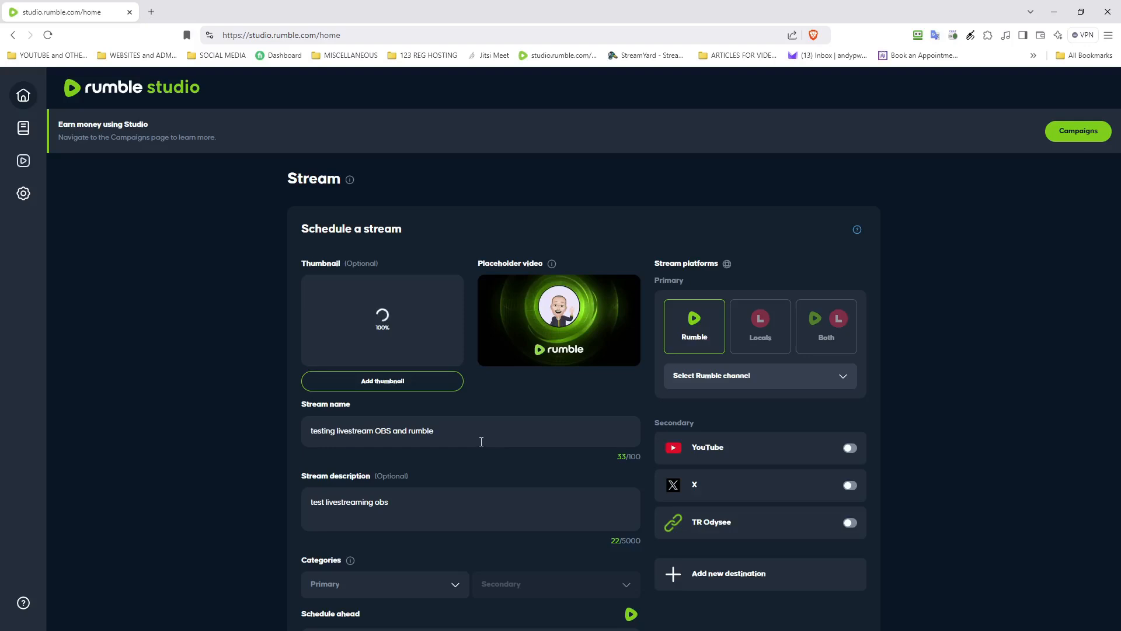
# Step: Set the stream's primary category to Entertainment
pyautogui.click(473, 504)
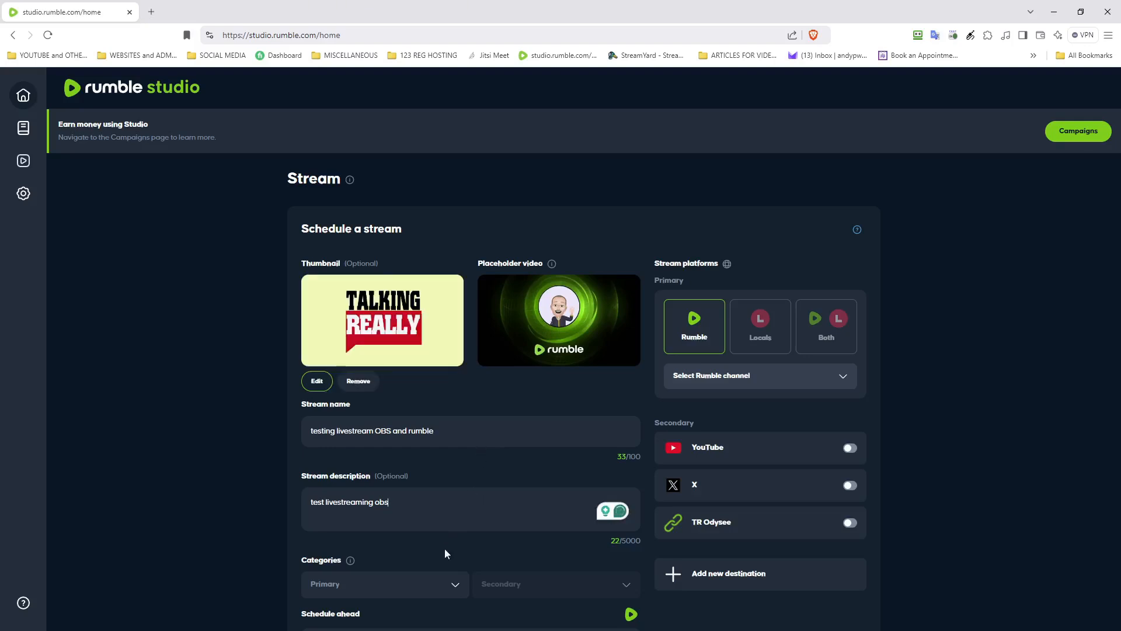
pyautogui.click(419, 594)
pyautogui.scroll(-4, 411, 602)
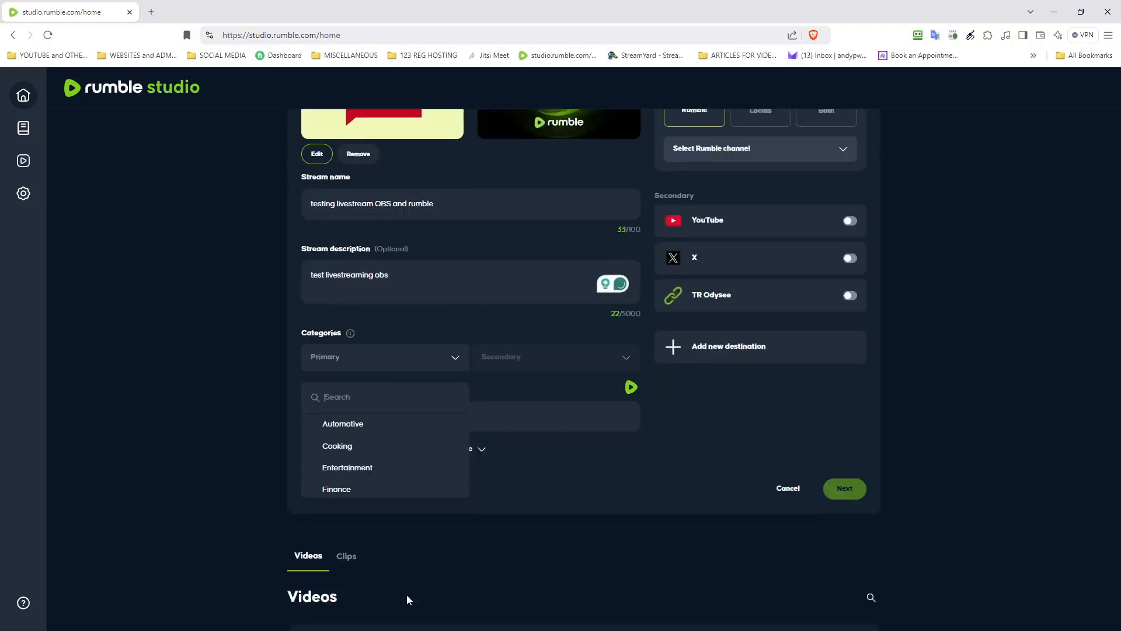
pyautogui.click(393, 454)
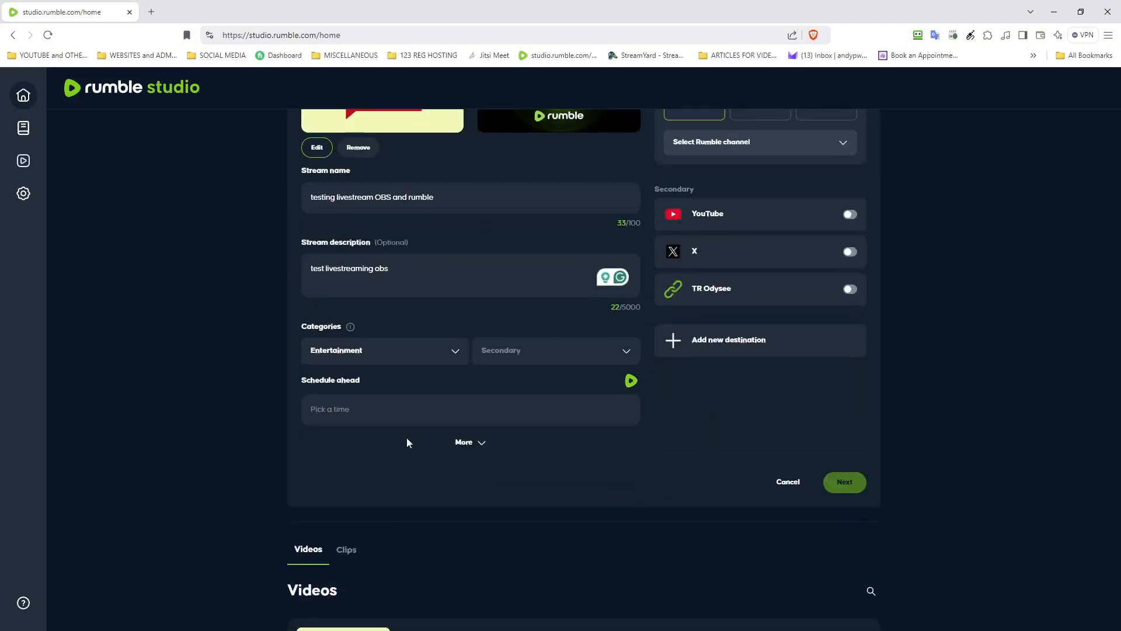
# Step: Schedule the stream for Friday, November 08, 2024 at 10:15 AM
pyautogui.click(396, 408)
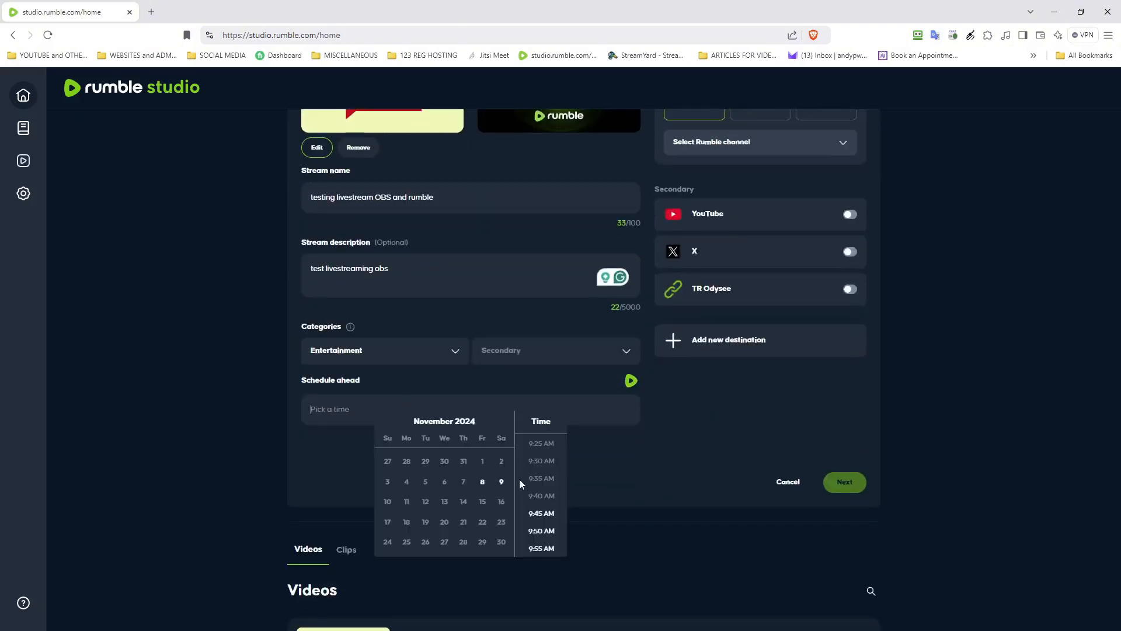
pyautogui.scroll(-3, 542, 520)
pyautogui.click(539, 504)
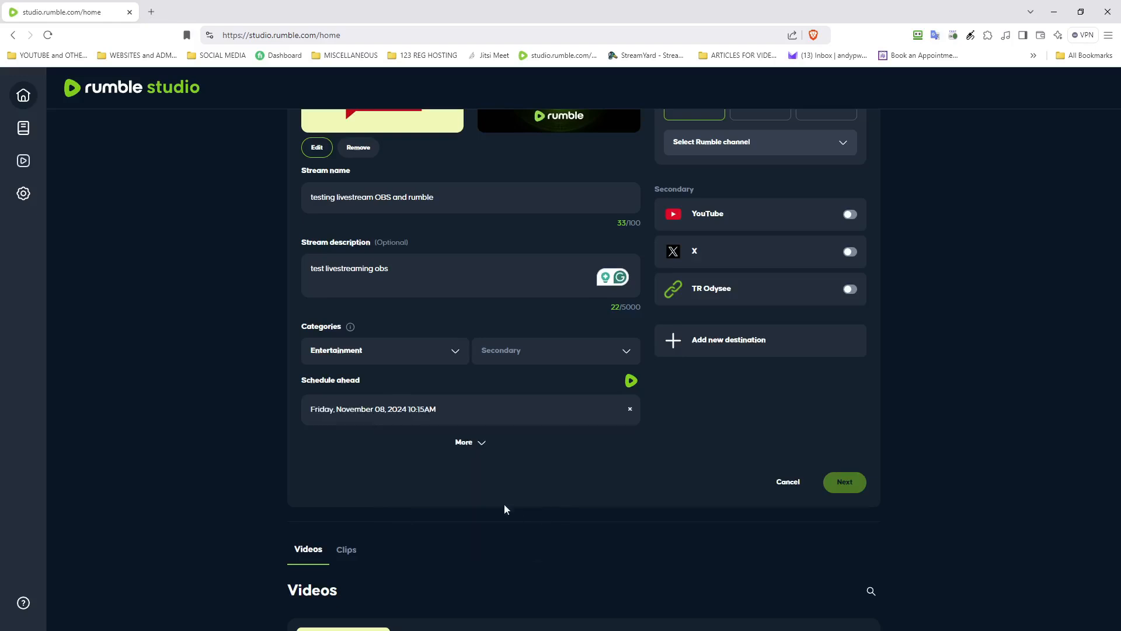
pyautogui.scroll(4, 478, 428)
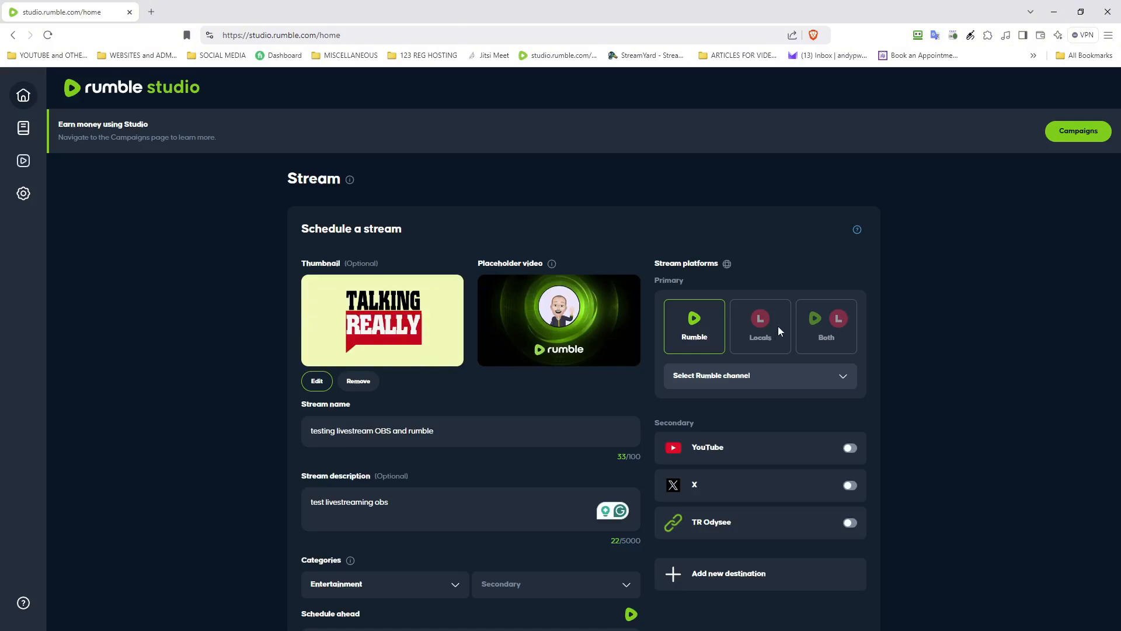
# Step: Select the main Rumble channel, then open destination management in a new tab
pyautogui.click(767, 377)
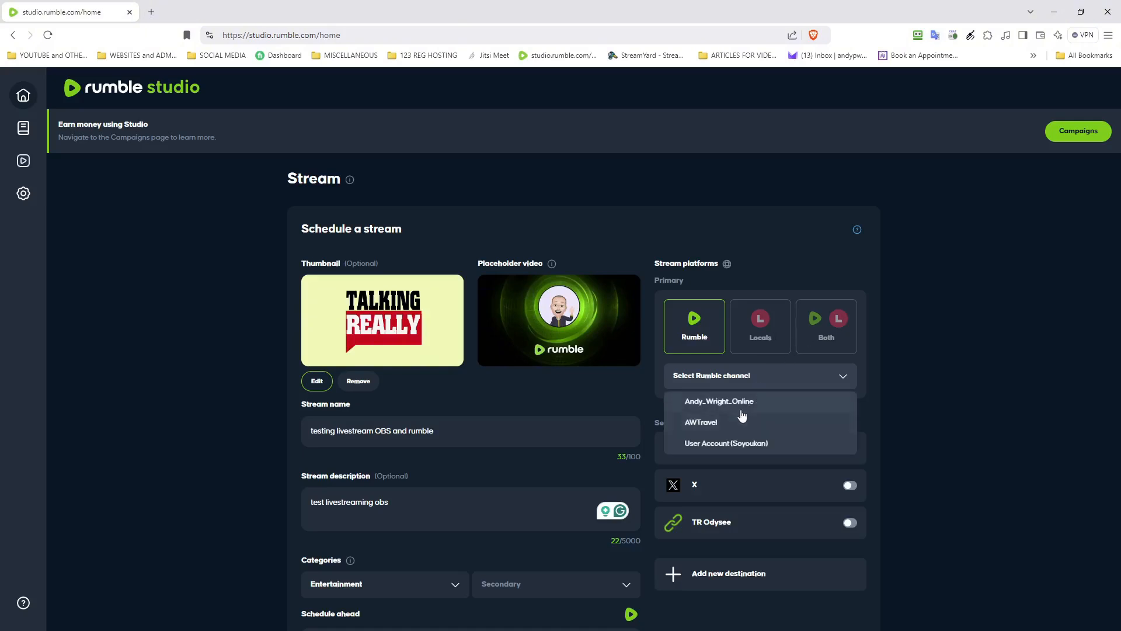
pyautogui.click(741, 405)
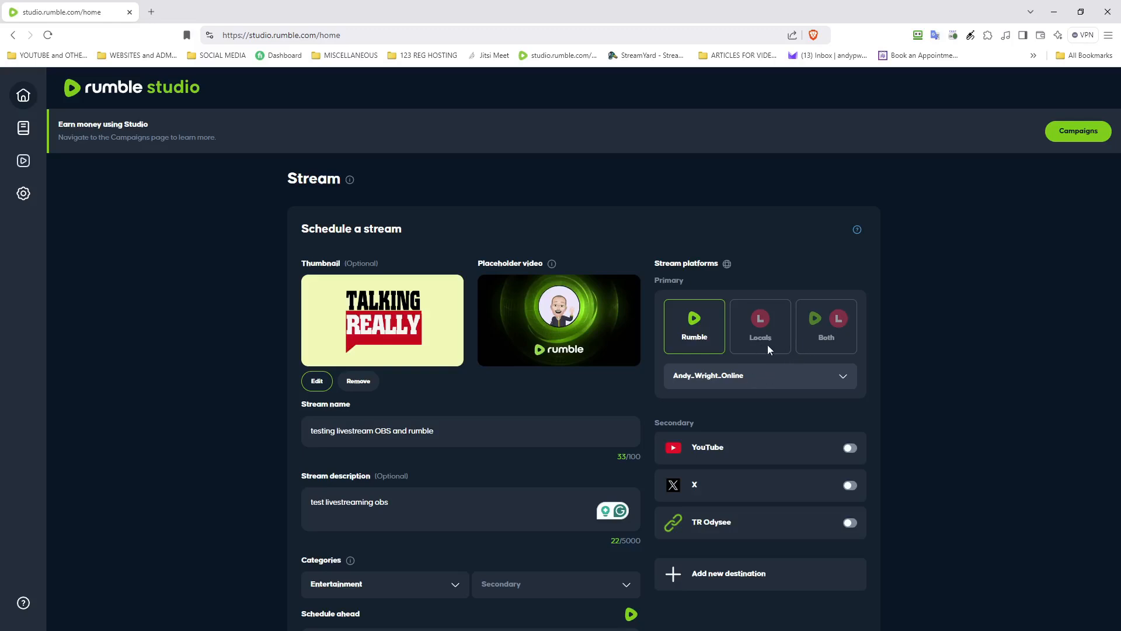
pyautogui.click(694, 577)
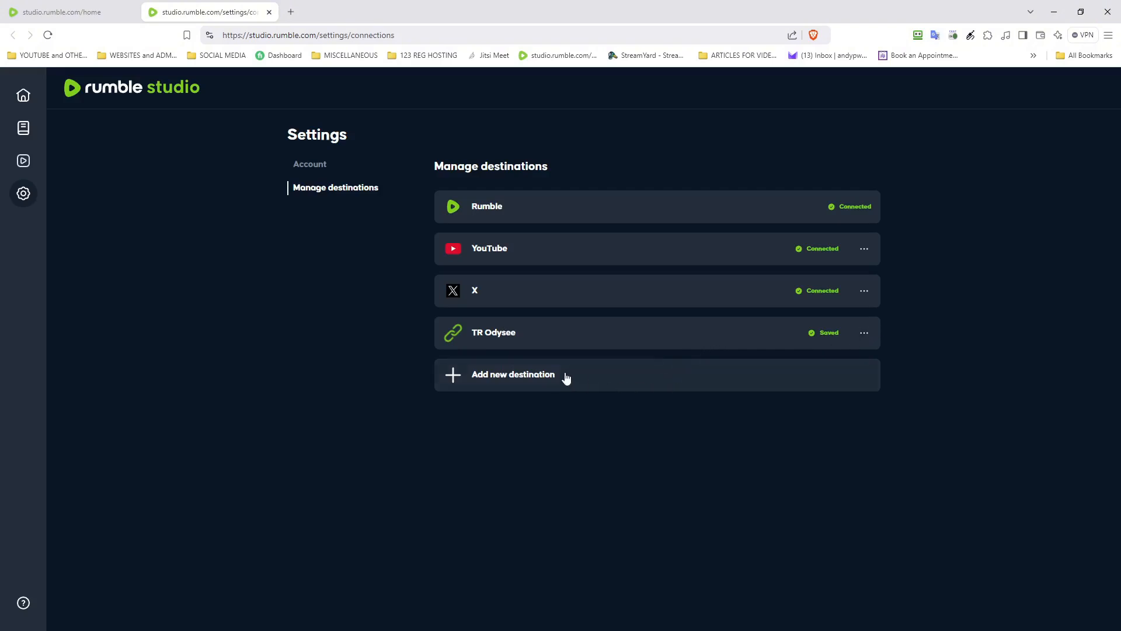
# Step: Connect Locals as a destination using the saved login and authorizing Rumble's access
pyautogui.click(546, 374)
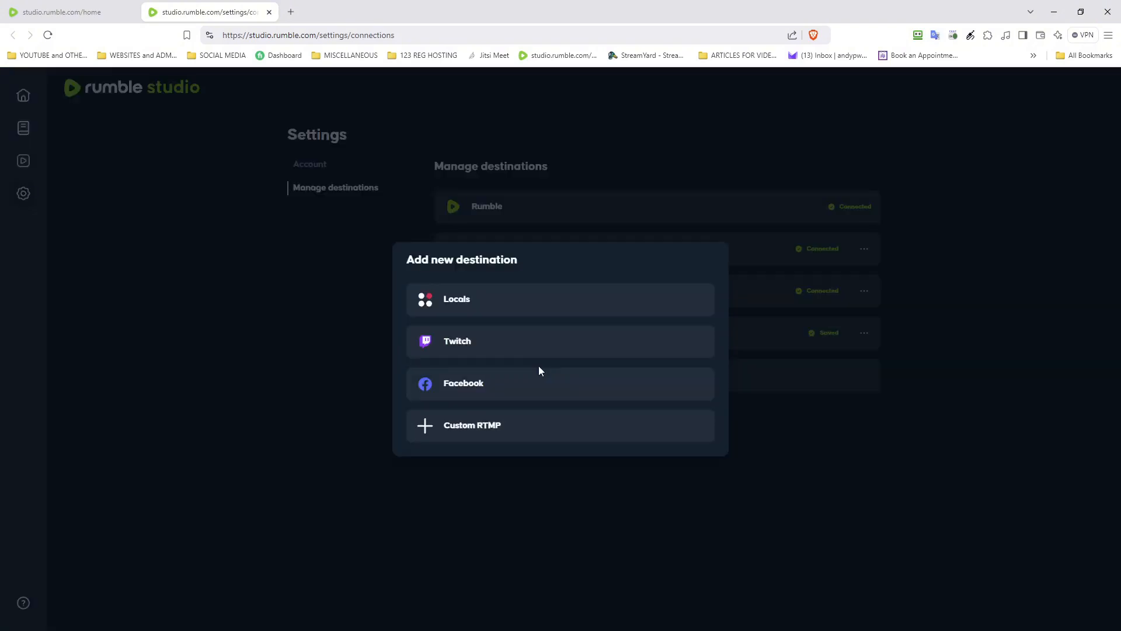
pyautogui.click(512, 306)
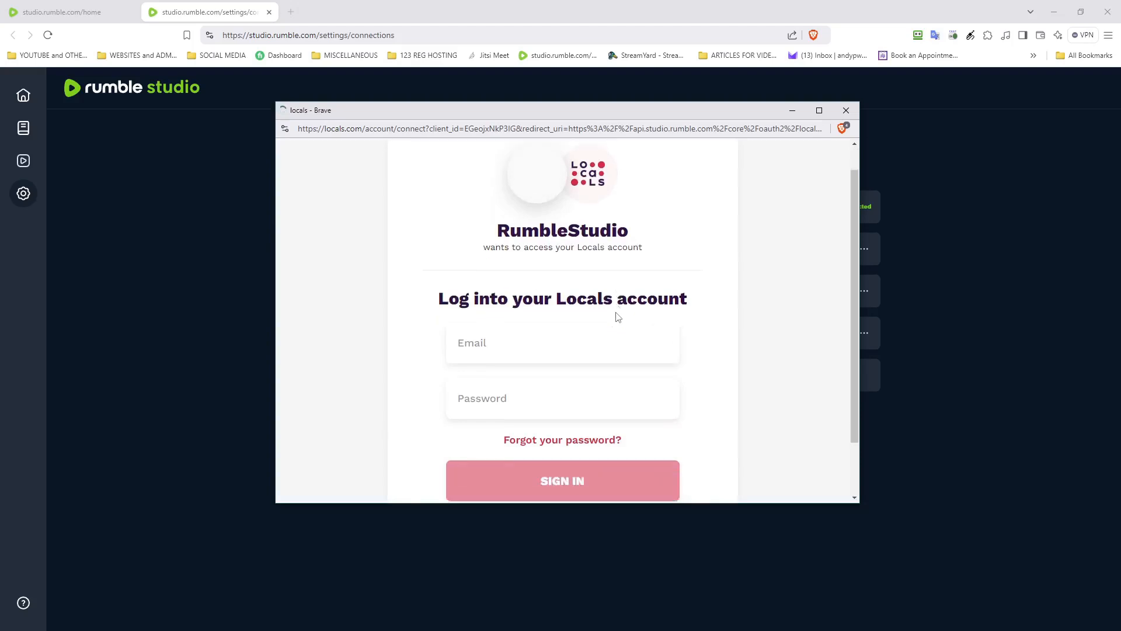
pyautogui.scroll(-2, 616, 312)
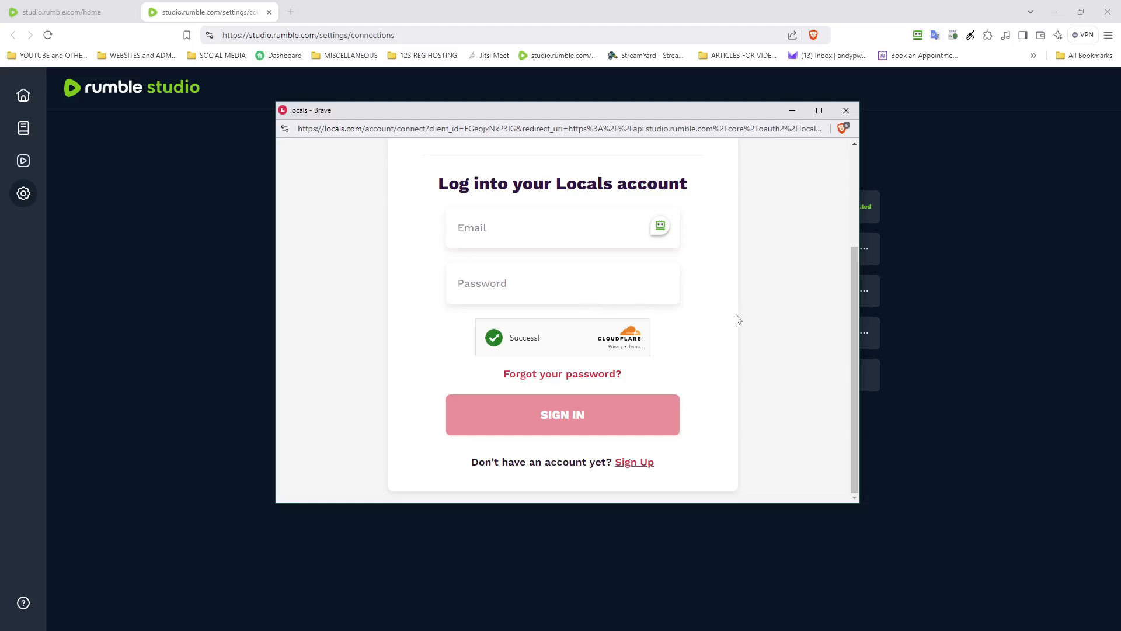
pyautogui.click(668, 230)
pyautogui.click(669, 227)
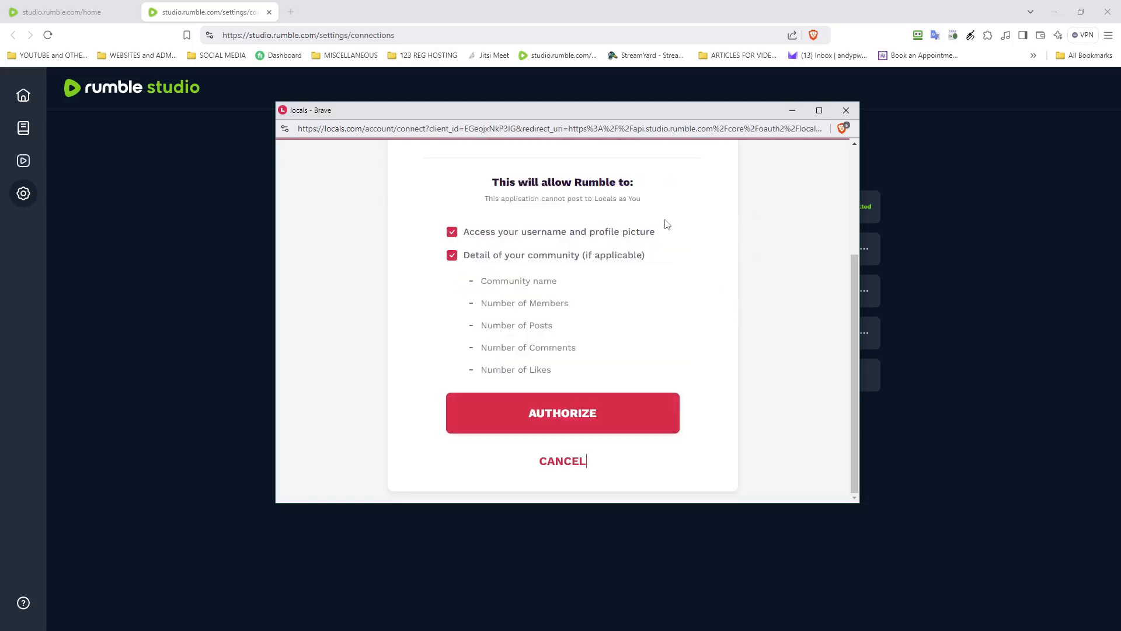
pyautogui.click(800, 251)
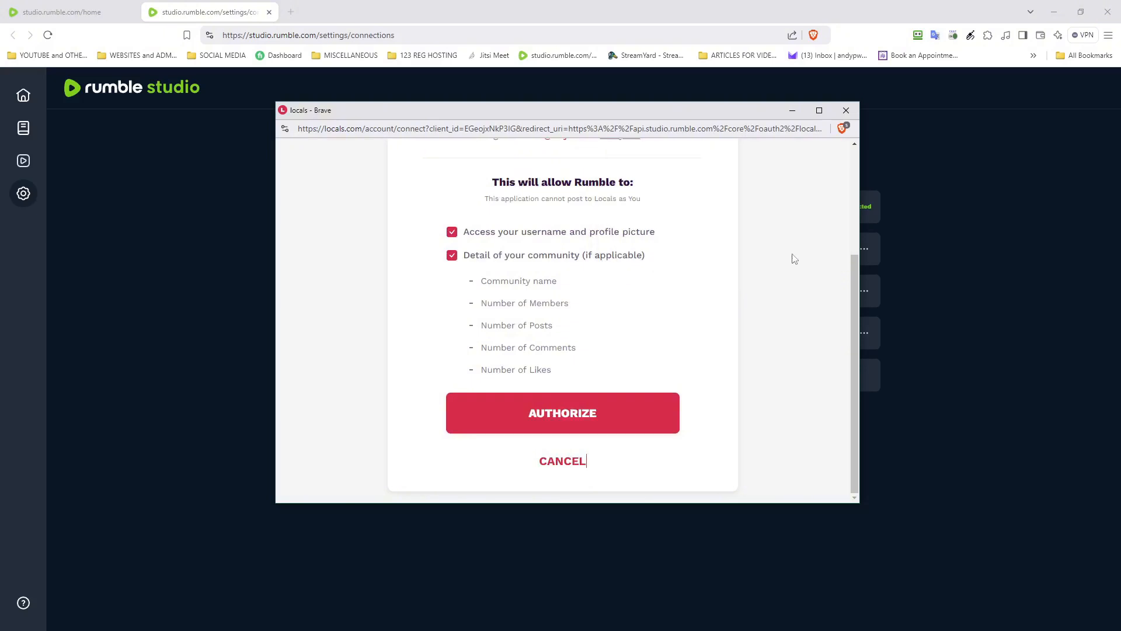
pyautogui.click(614, 414)
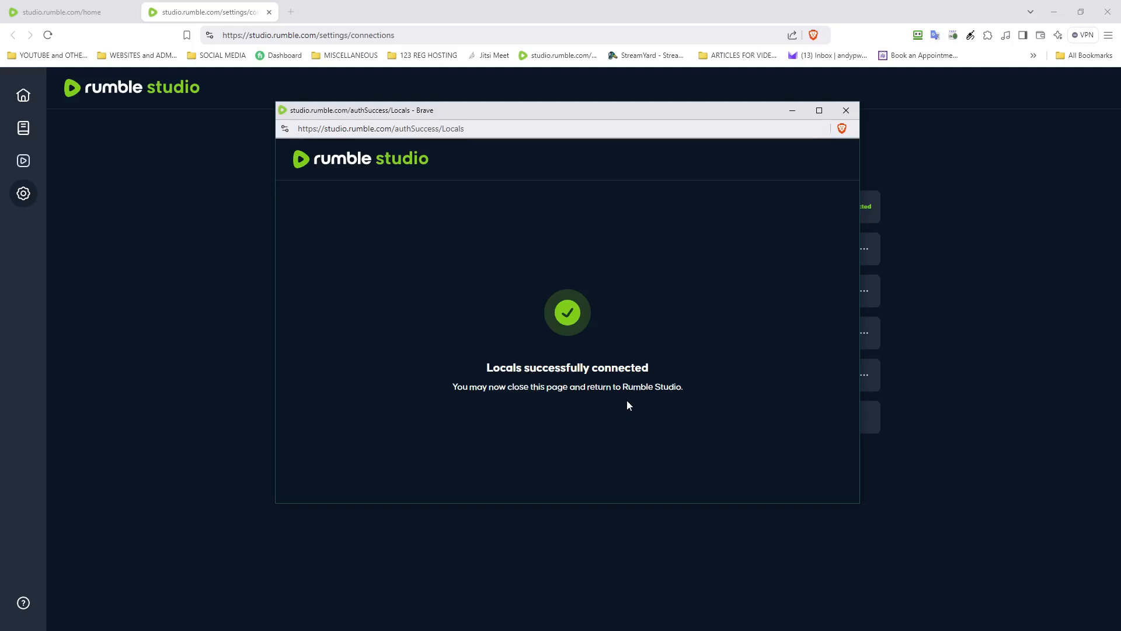
pyautogui.click(846, 109)
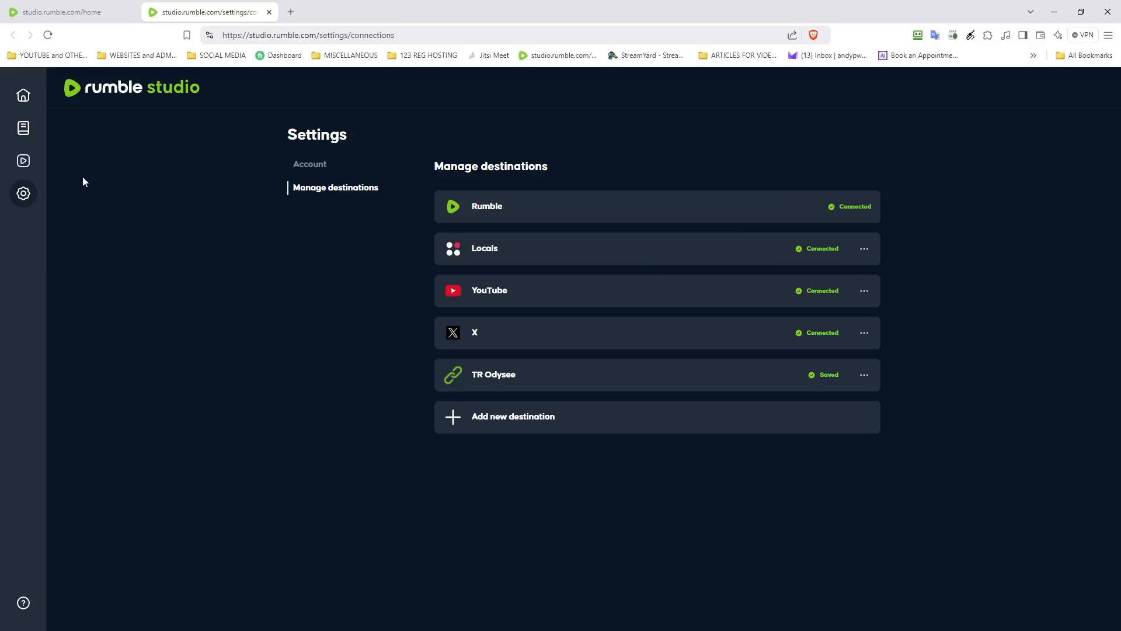
# Step: Set both Rumble and Locals as primary platforms and enable YouTube as secondary
pyautogui.click(75, 18)
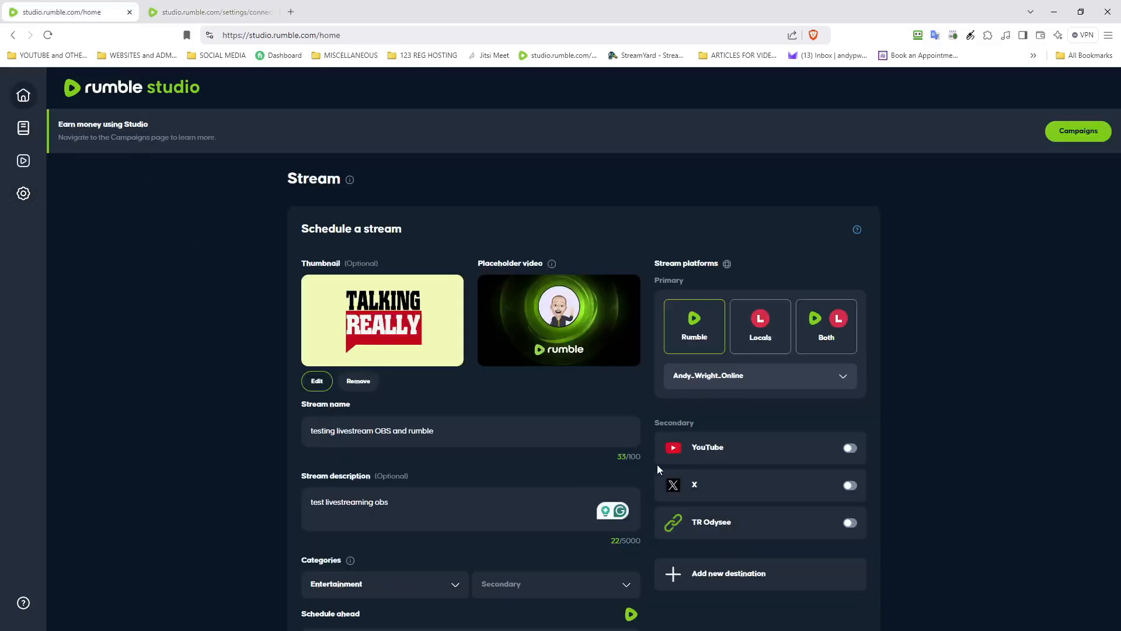
pyautogui.scroll(-3, 720, 443)
pyautogui.scroll(2, 655, 357)
pyautogui.click(832, 331)
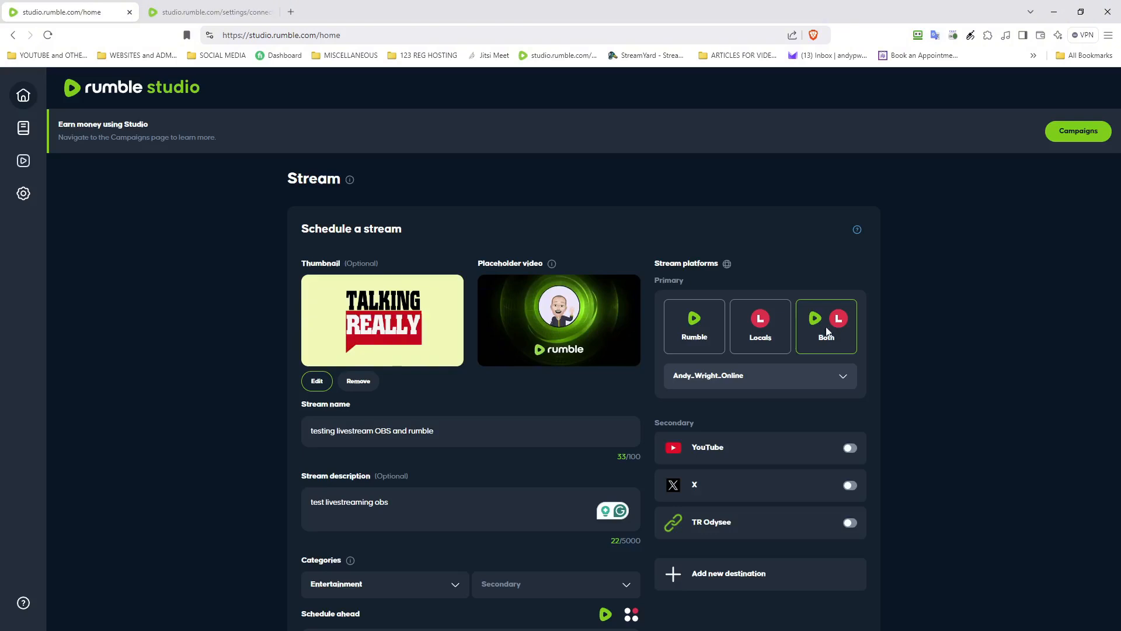
pyautogui.scroll(-4, 835, 327)
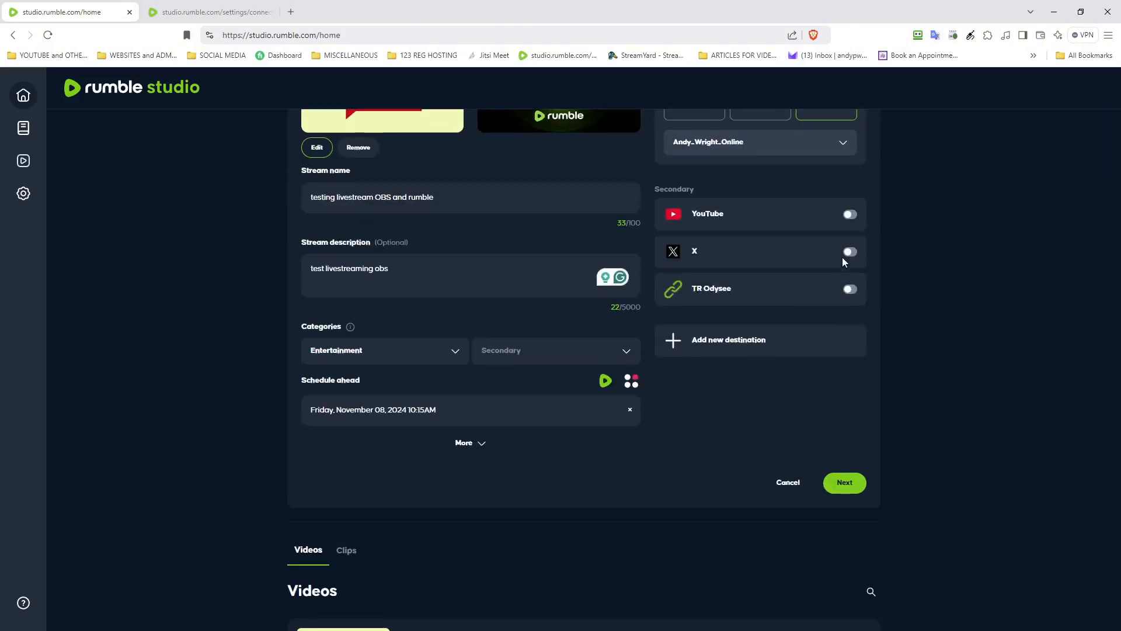
pyautogui.click(849, 216)
# Step: Expand the extra options and set the license to Personal
pyautogui.click(446, 451)
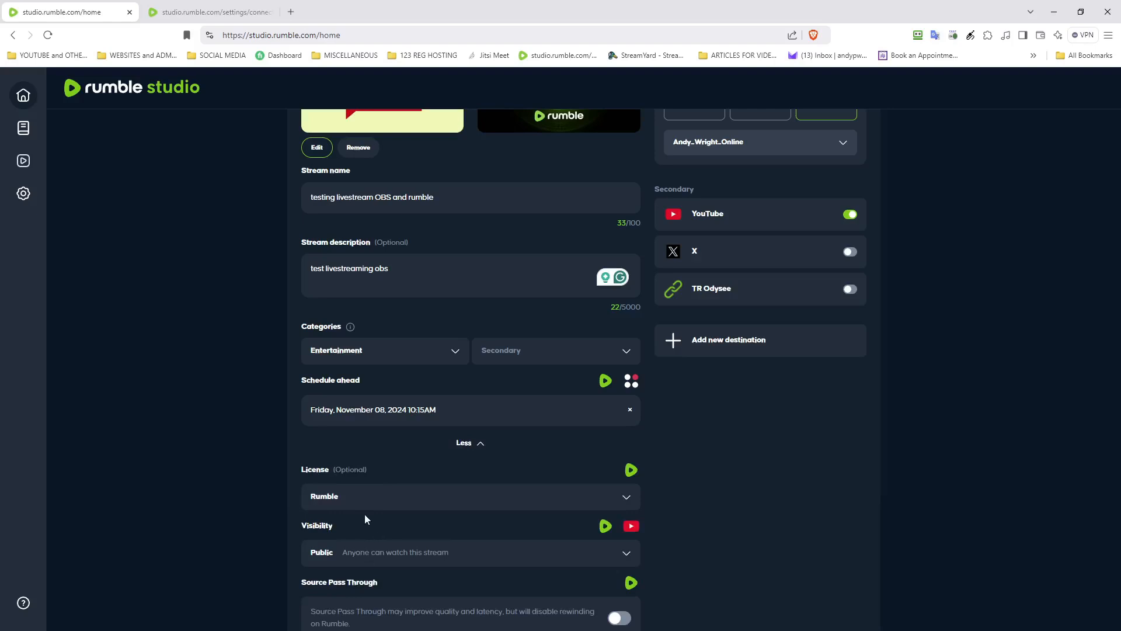
pyautogui.click(354, 497)
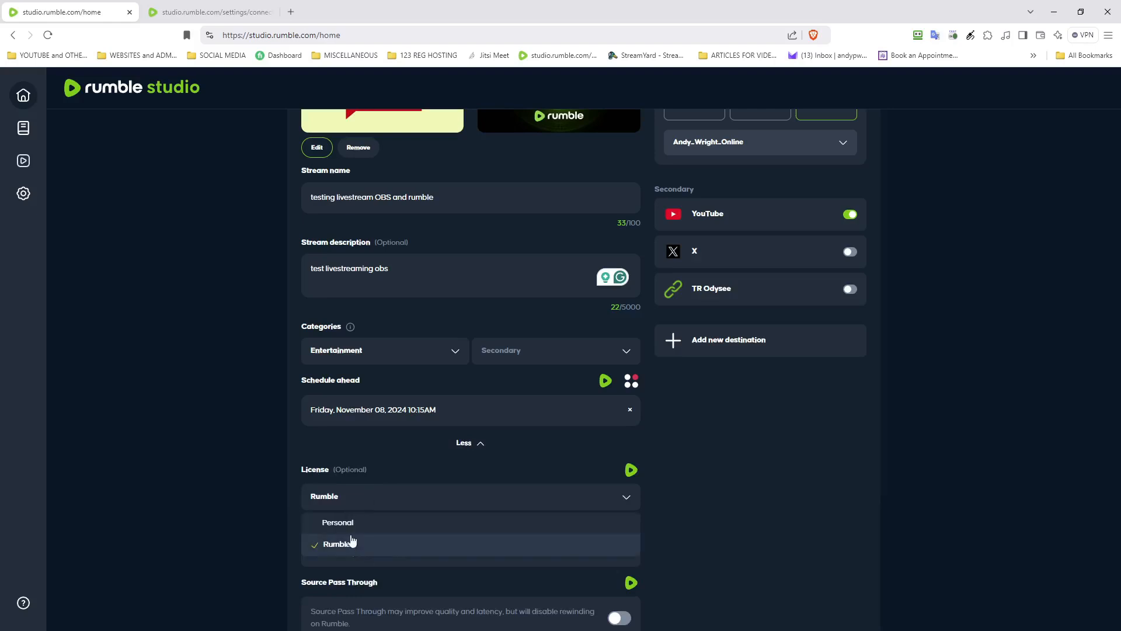
pyautogui.click(351, 523)
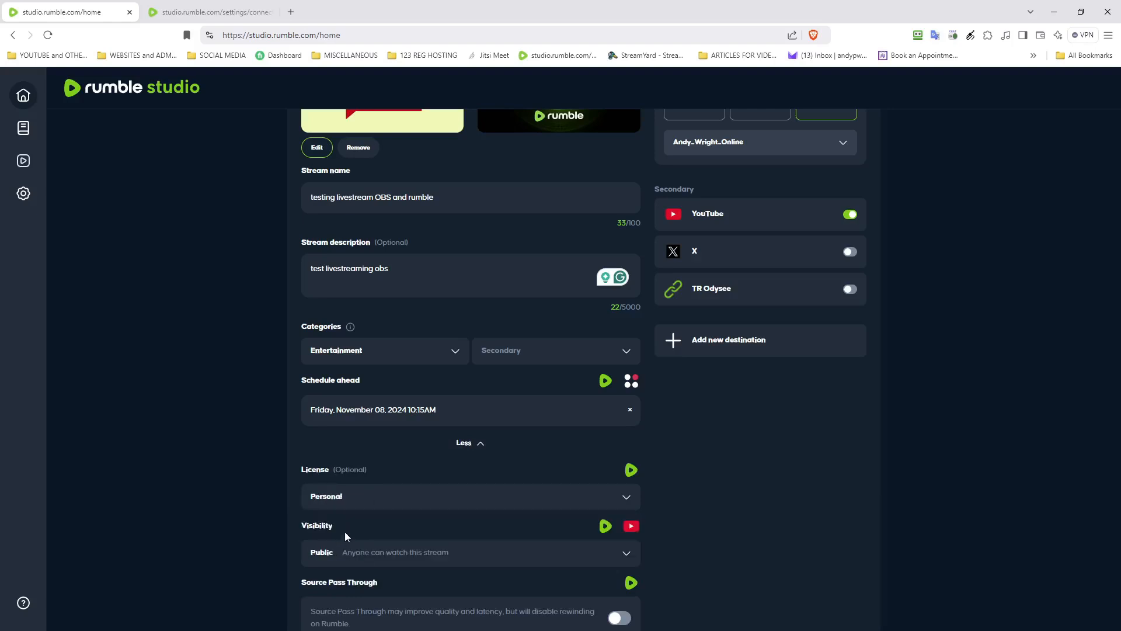
# Step: Set the stream visibility to Unlisted for Rumble and YouTube
pyautogui.scroll(-4, 356, 523)
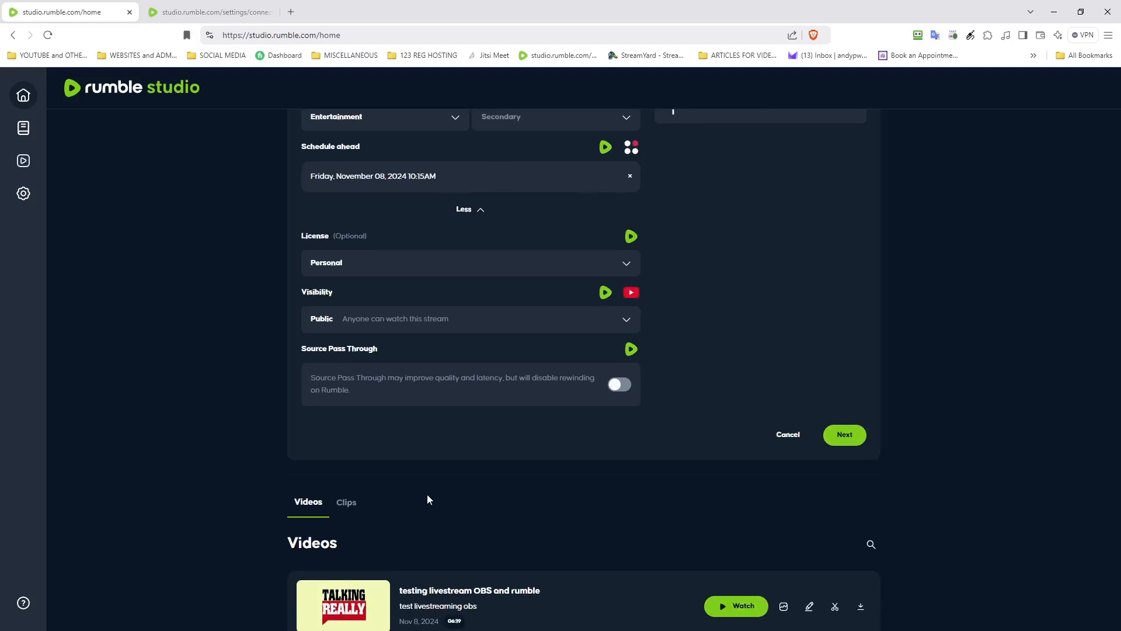
pyautogui.click(403, 320)
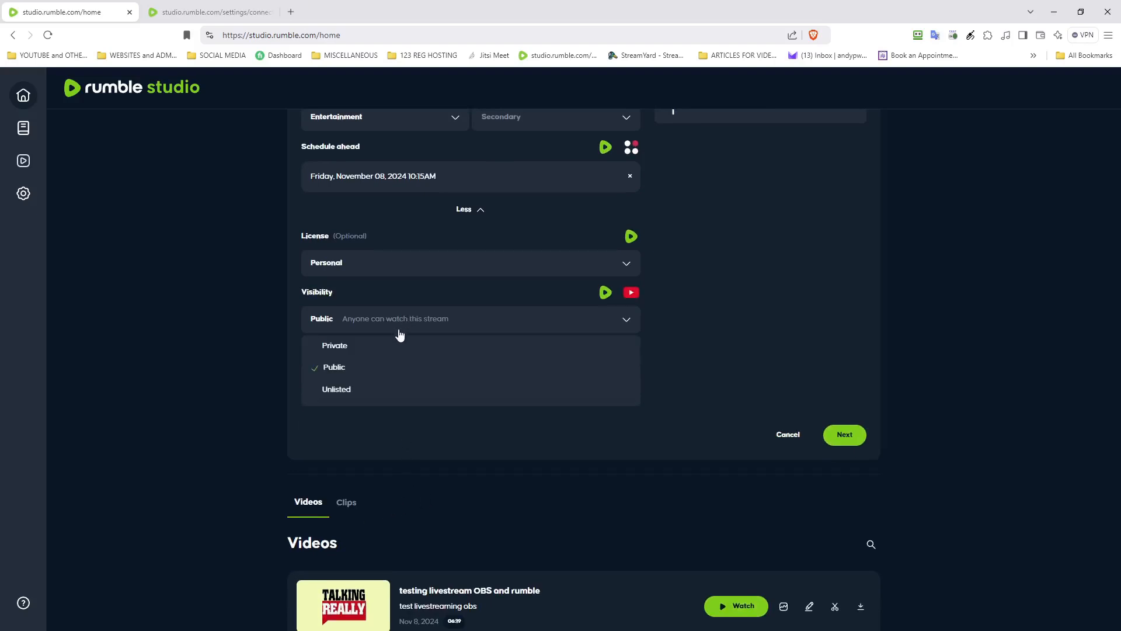
pyautogui.click(368, 390)
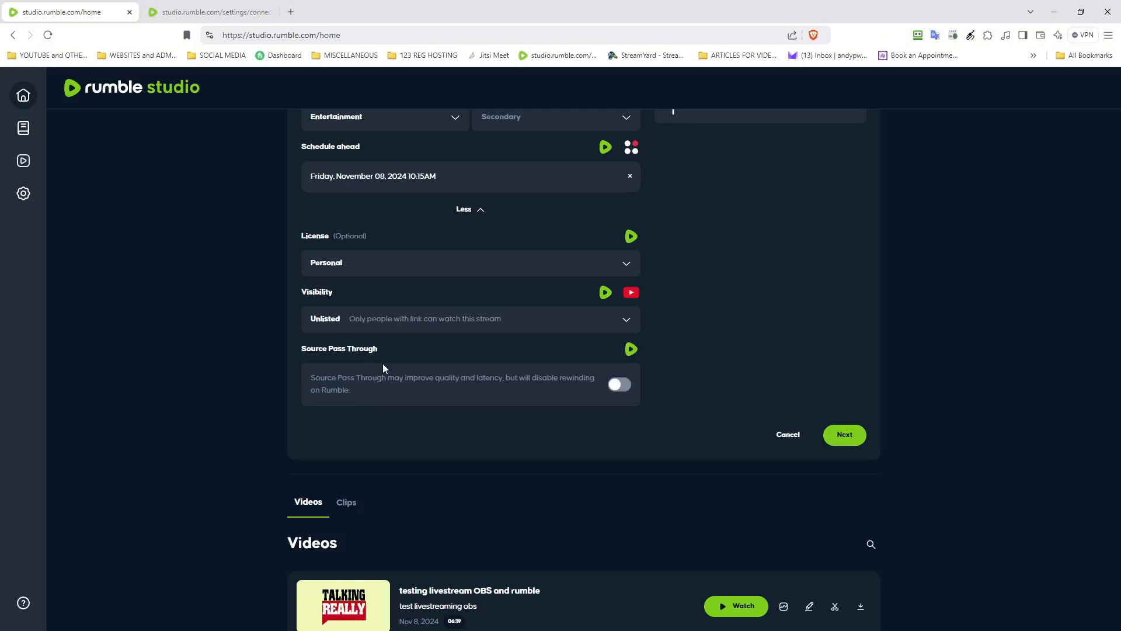
pyautogui.click(392, 324)
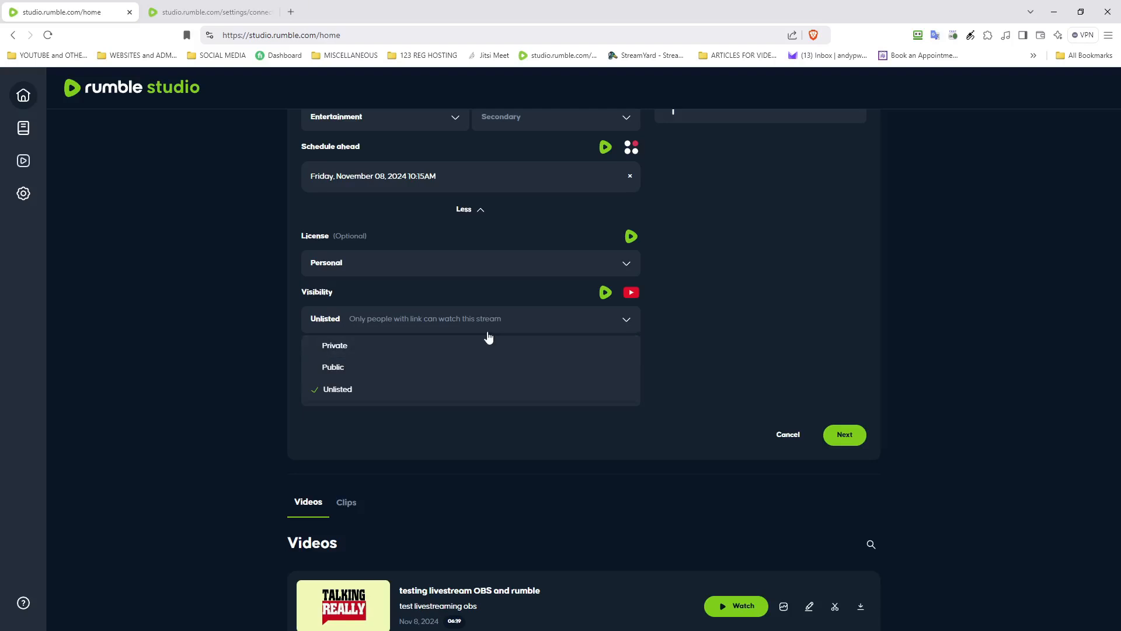
pyautogui.click(441, 397)
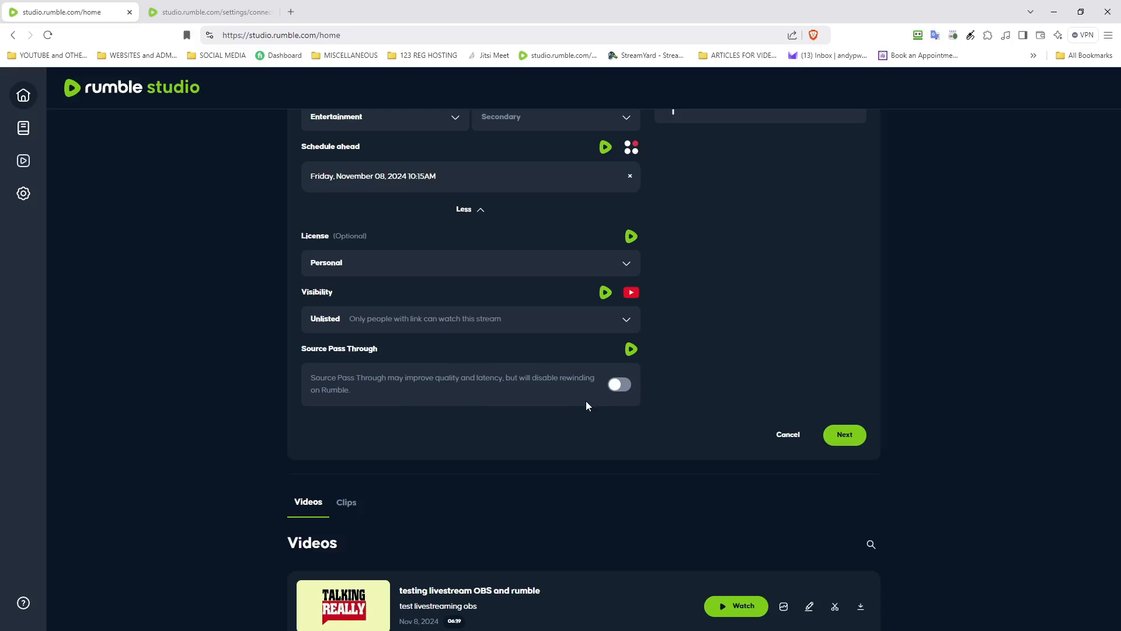
pyautogui.scroll(4, 586, 402)
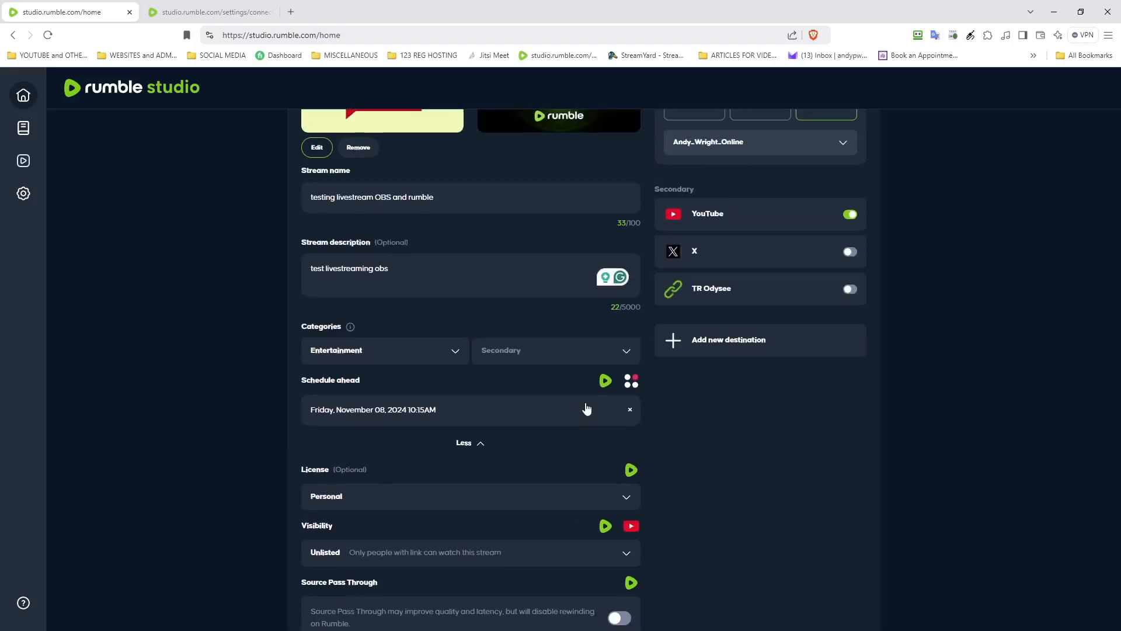
pyautogui.scroll(-1, 586, 408)
pyautogui.scroll(3, 587, 408)
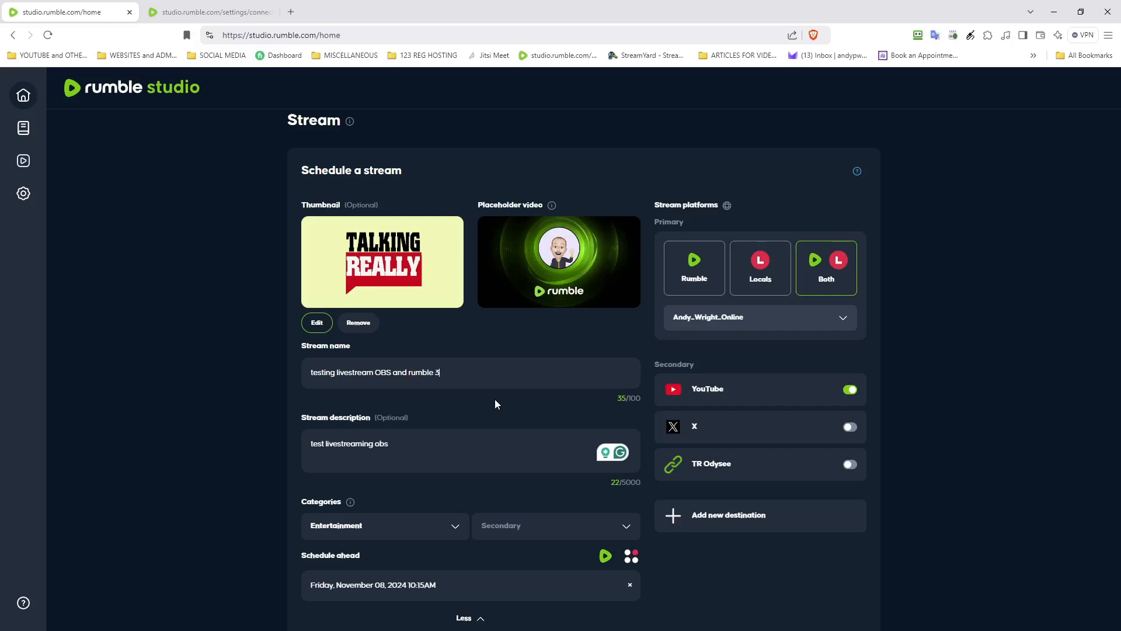
# Step: Rename to 'testing livestream OBS and rumble 2' and change the description to 'test livestreaming obs 2'
pyautogui.write('2 2')
pyautogui.moveTo(471, 492); pyautogui.dragTo(464, 488)
pyautogui.scroll(-6, 464, 489)
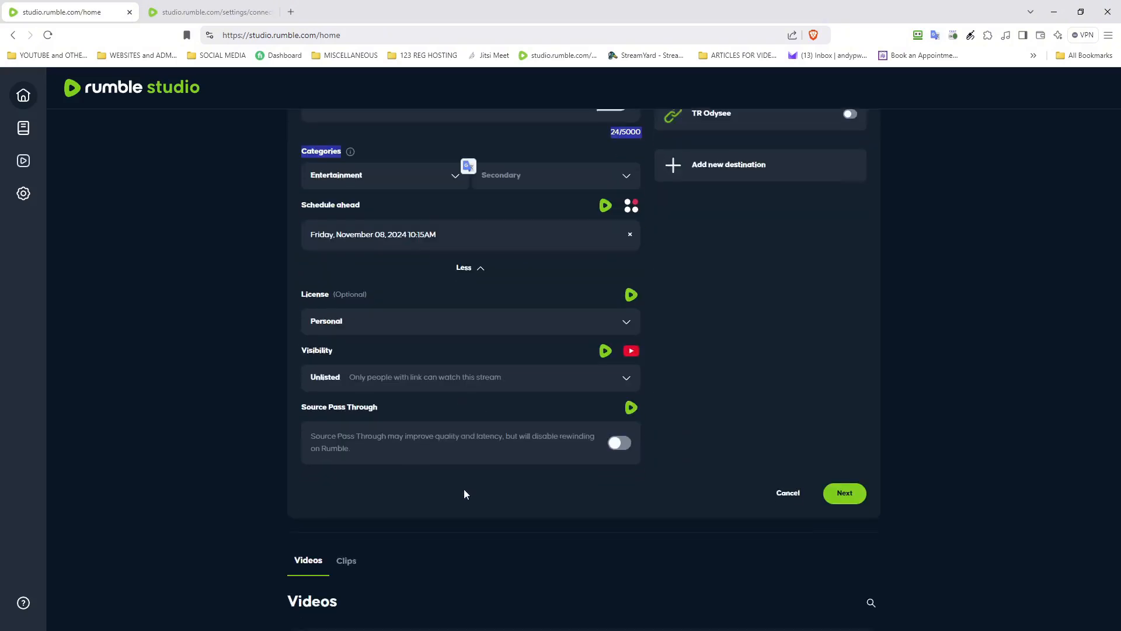
pyautogui.scroll(1, 463, 495)
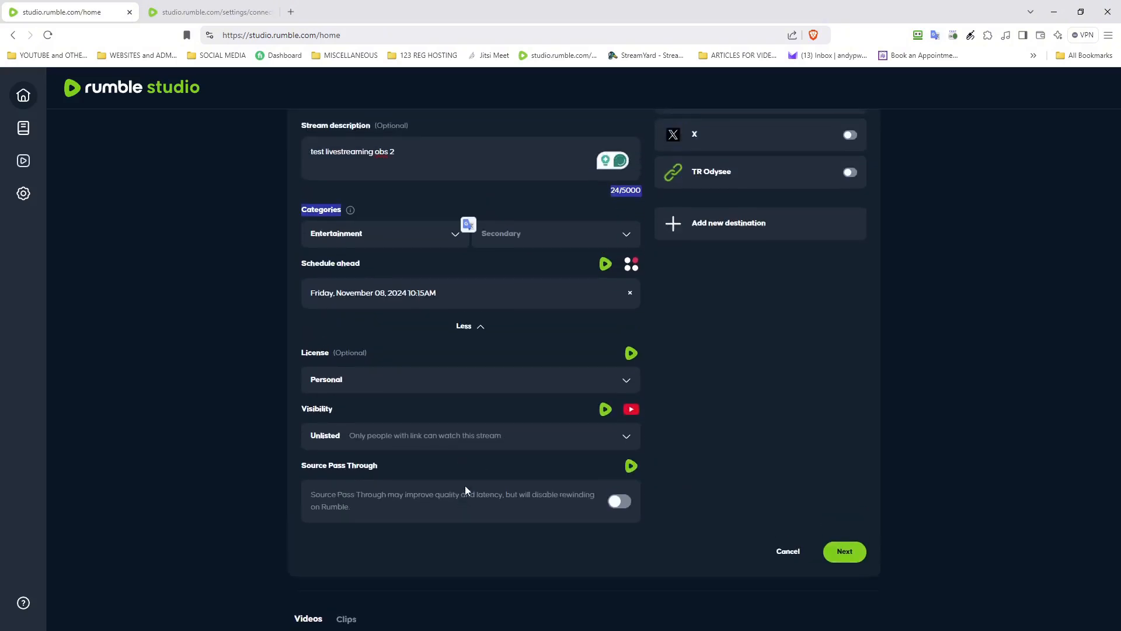
pyautogui.scroll(-2, 584, 362)
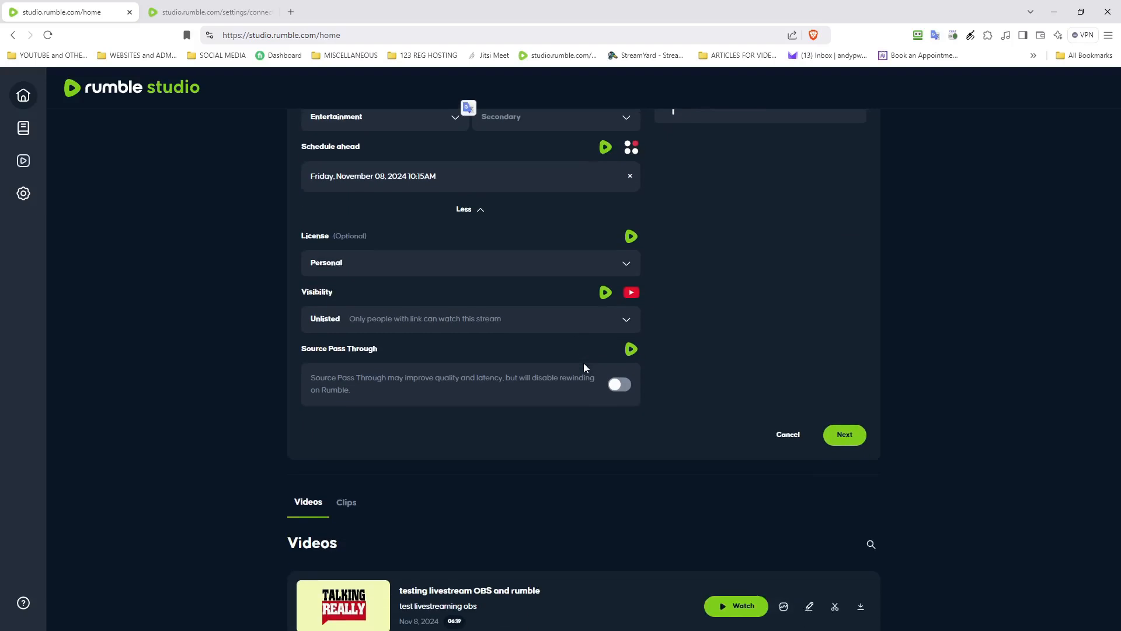
pyautogui.scroll(4, 583, 363)
pyautogui.scroll(4, 583, 363)
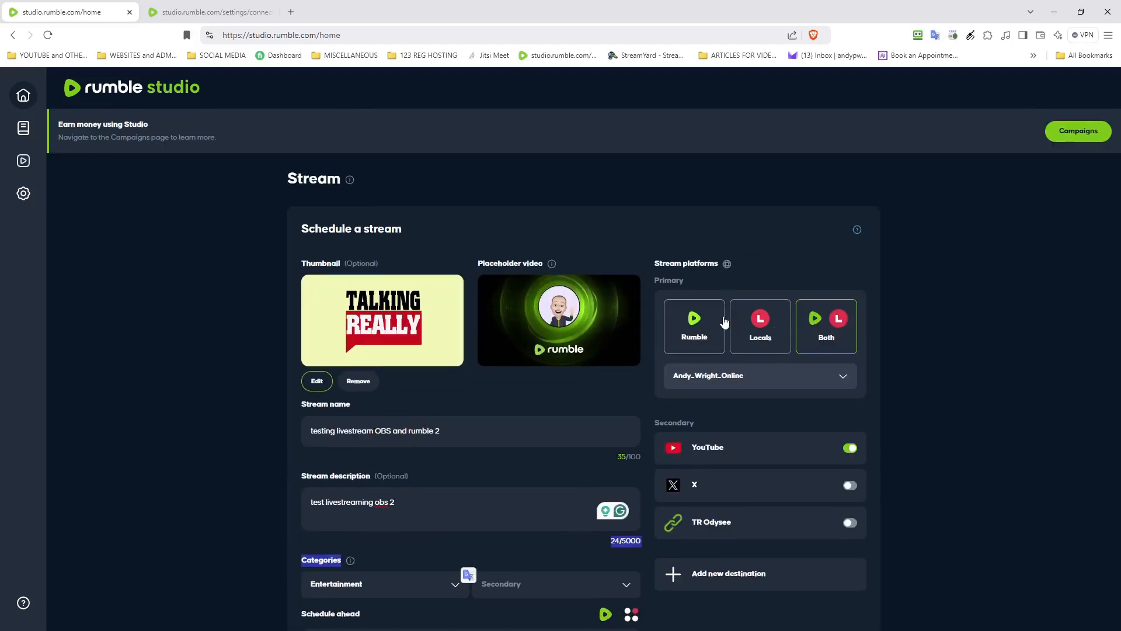
# Step: Change the primary platform from Both to Rumble only
pyautogui.click(707, 331)
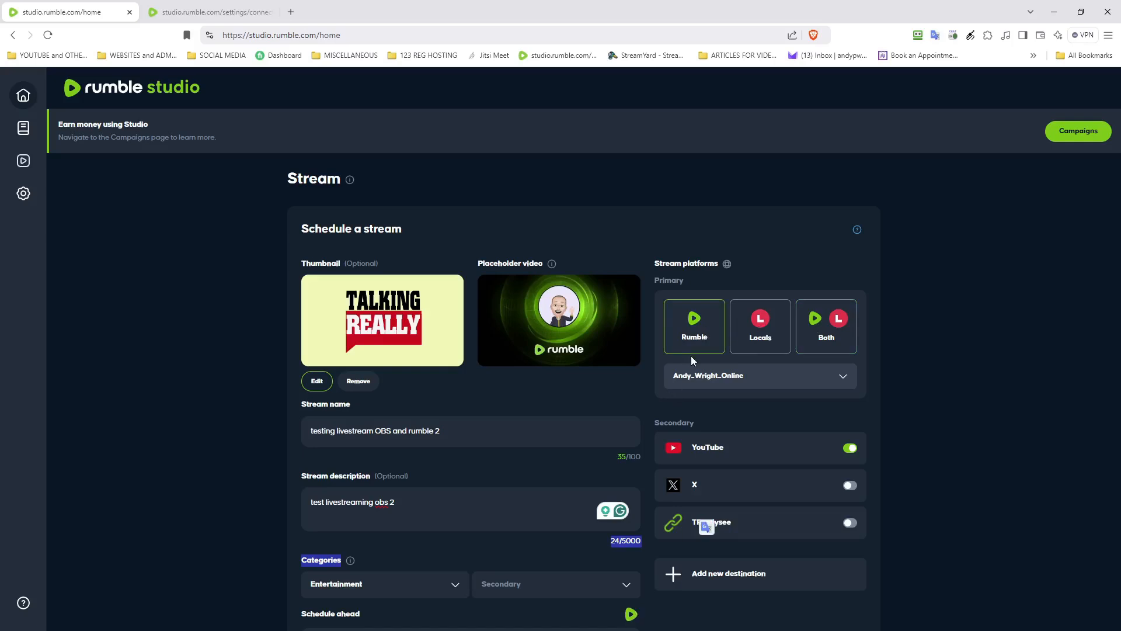
pyautogui.scroll(-4, 689, 362)
pyautogui.scroll(-5, 690, 357)
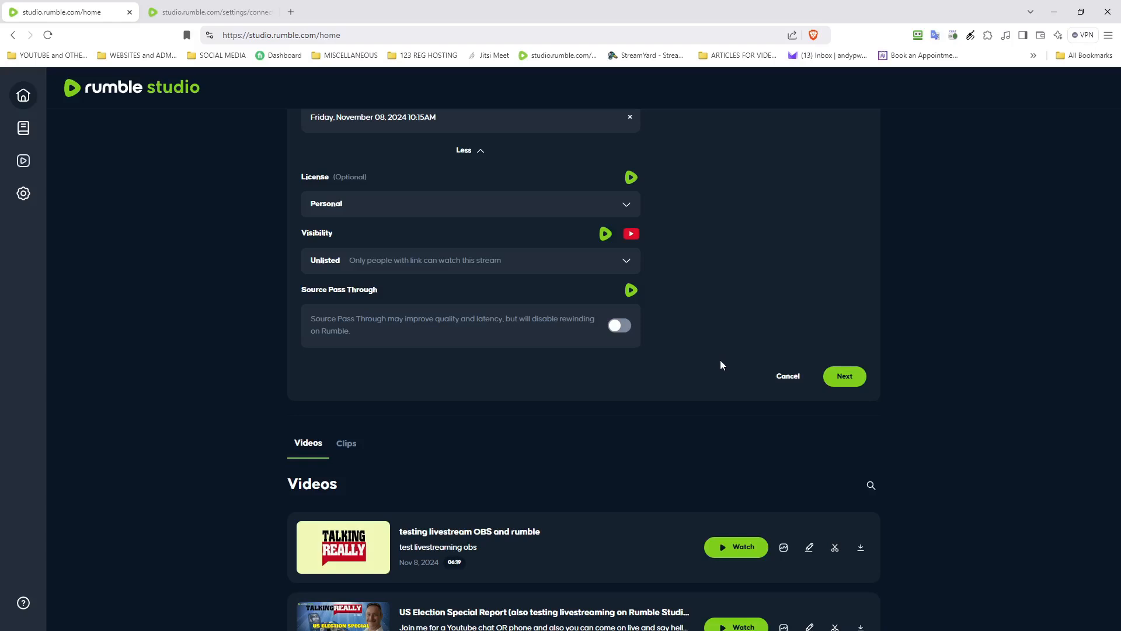
# Step: Schedule the stream, then open the YOUTUBE bookmarks folder from the destinations tab
pyautogui.click(842, 377)
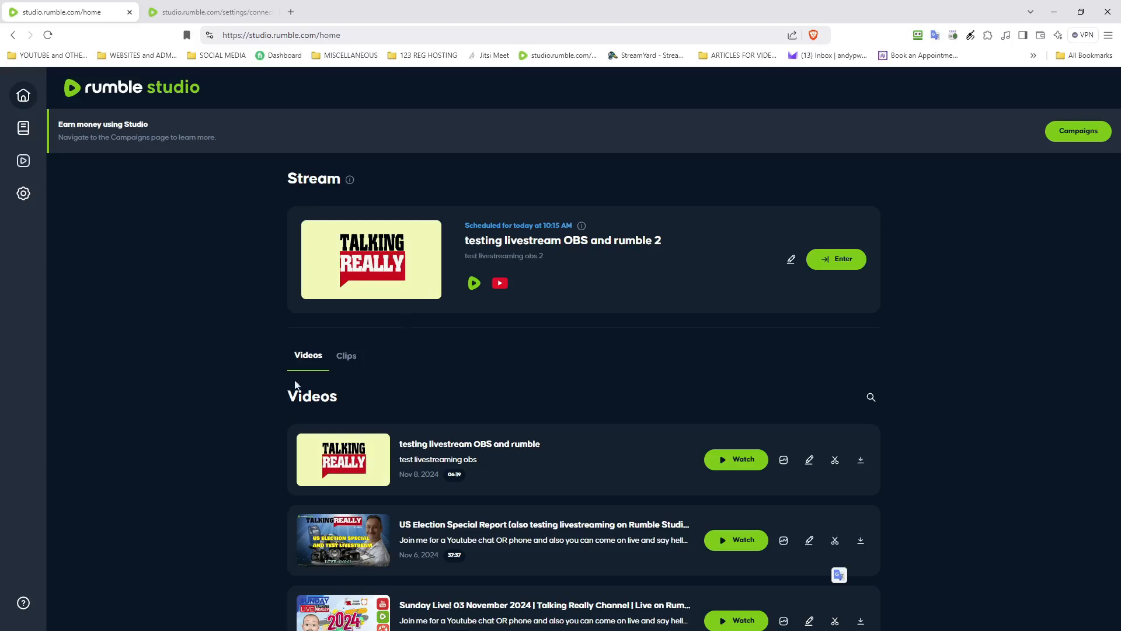
pyautogui.click(179, 8)
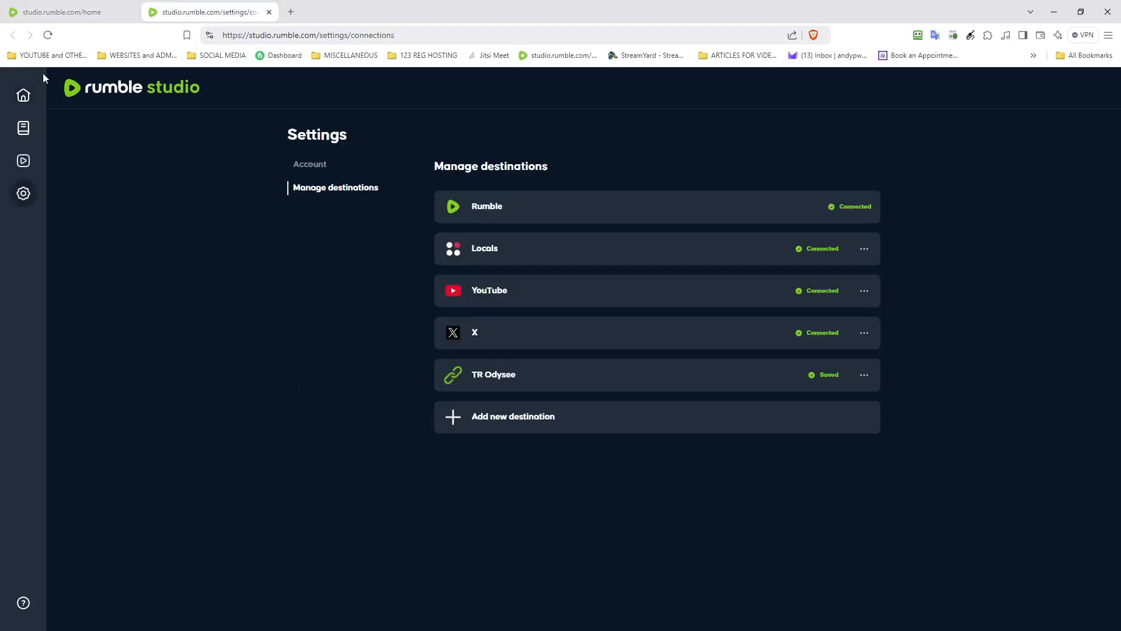
pyautogui.click(47, 56)
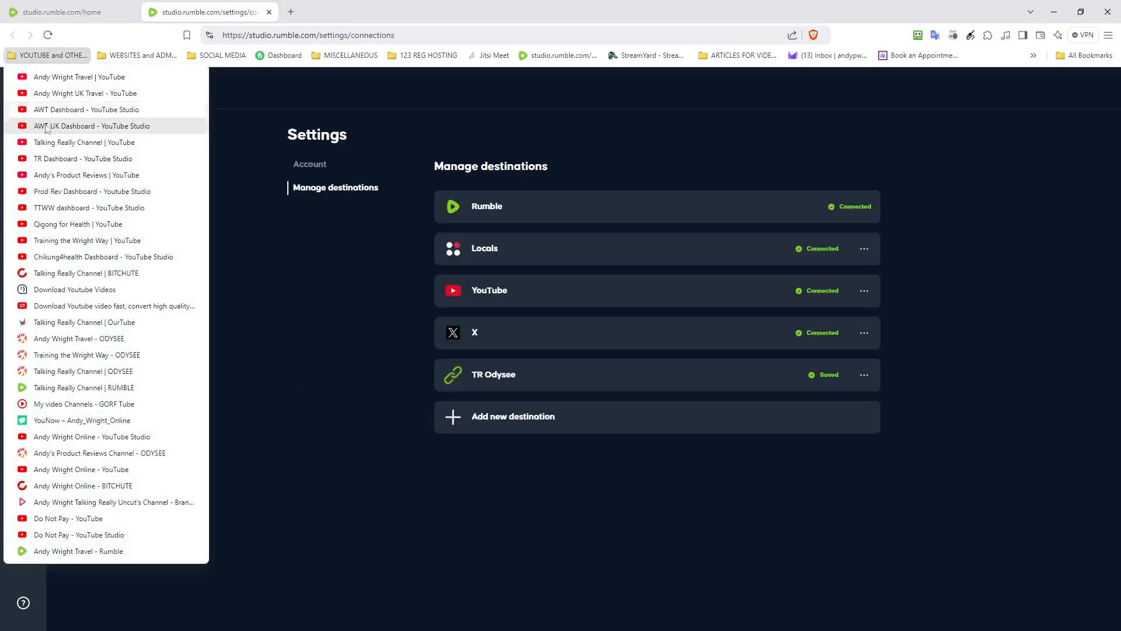
# Step: In YouTube Studio's Live content, confirm the stream is Unlisted and open its details
pyautogui.click(51, 157)
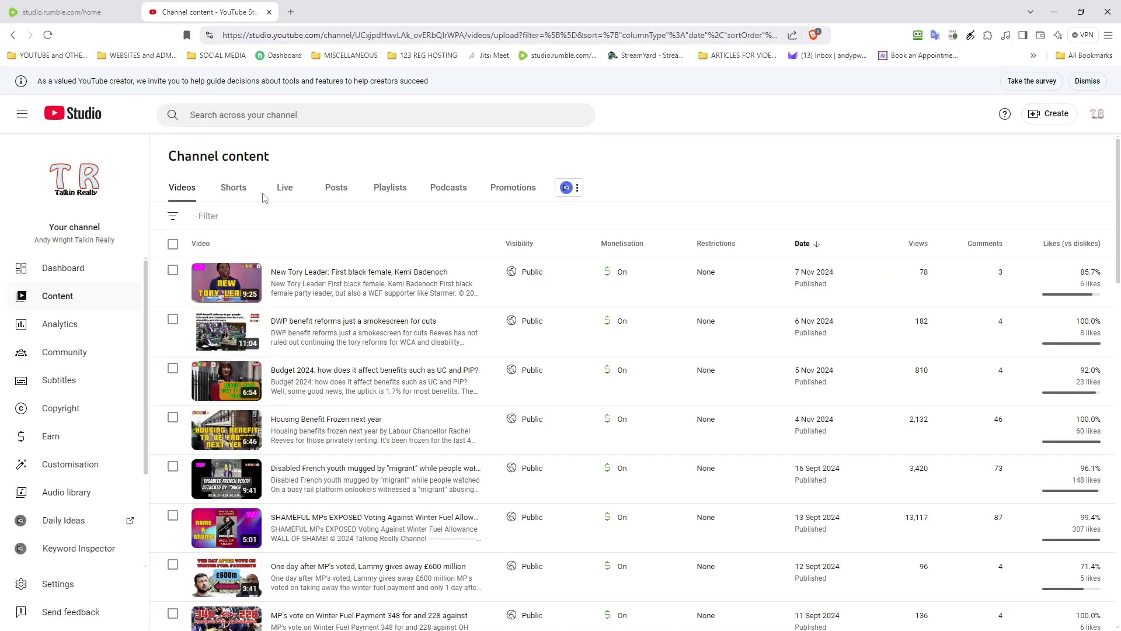
pyautogui.click(284, 189)
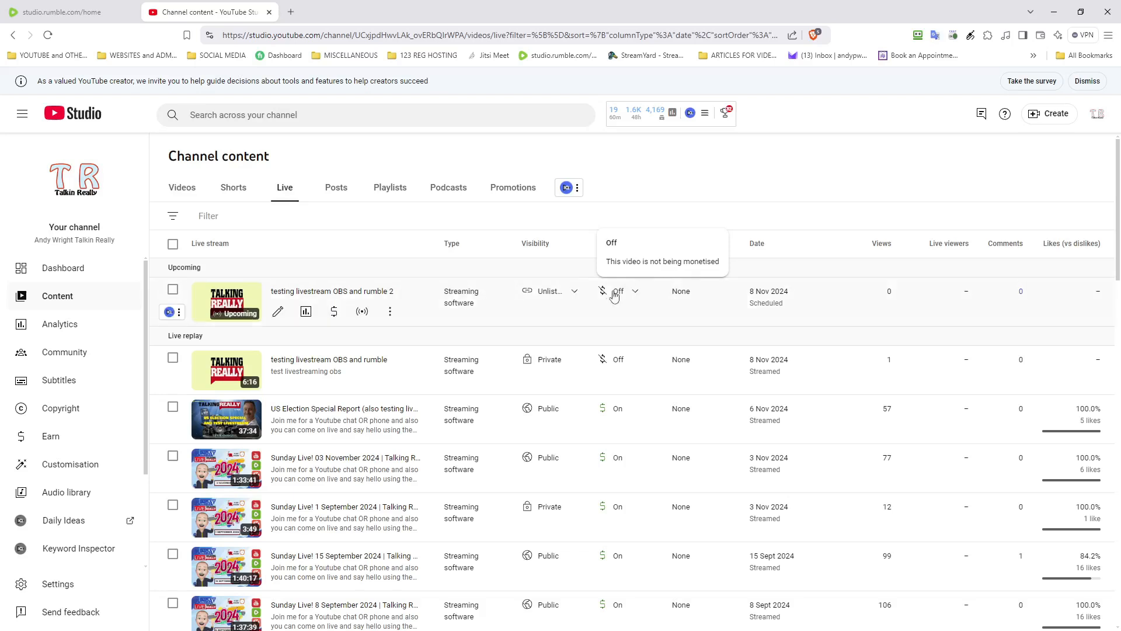
pyautogui.click(556, 295)
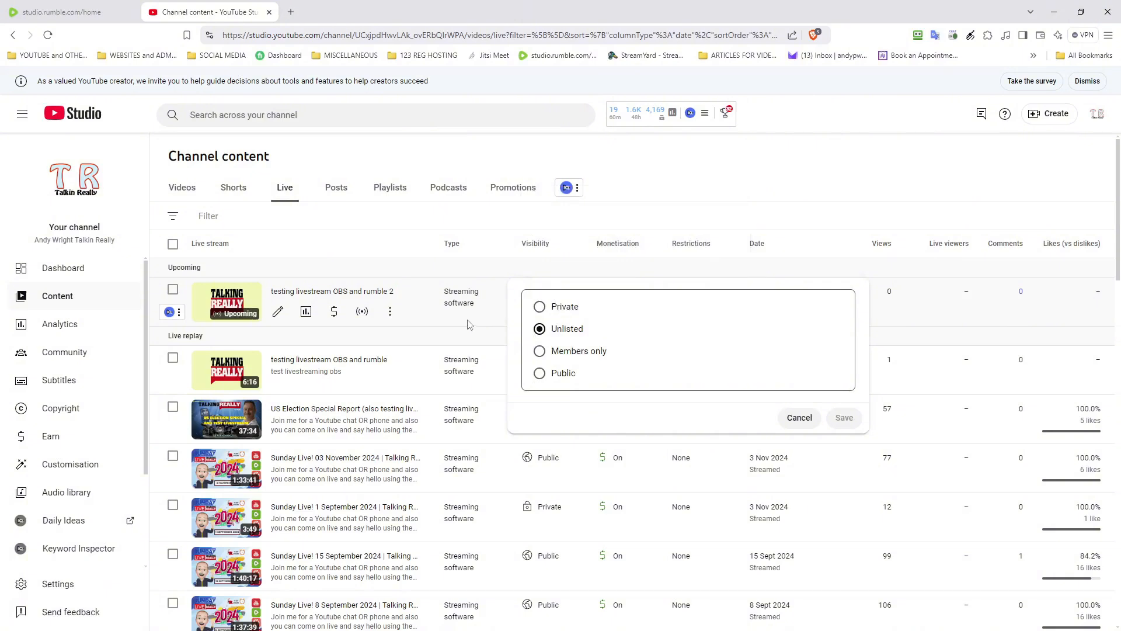
pyautogui.click(372, 296)
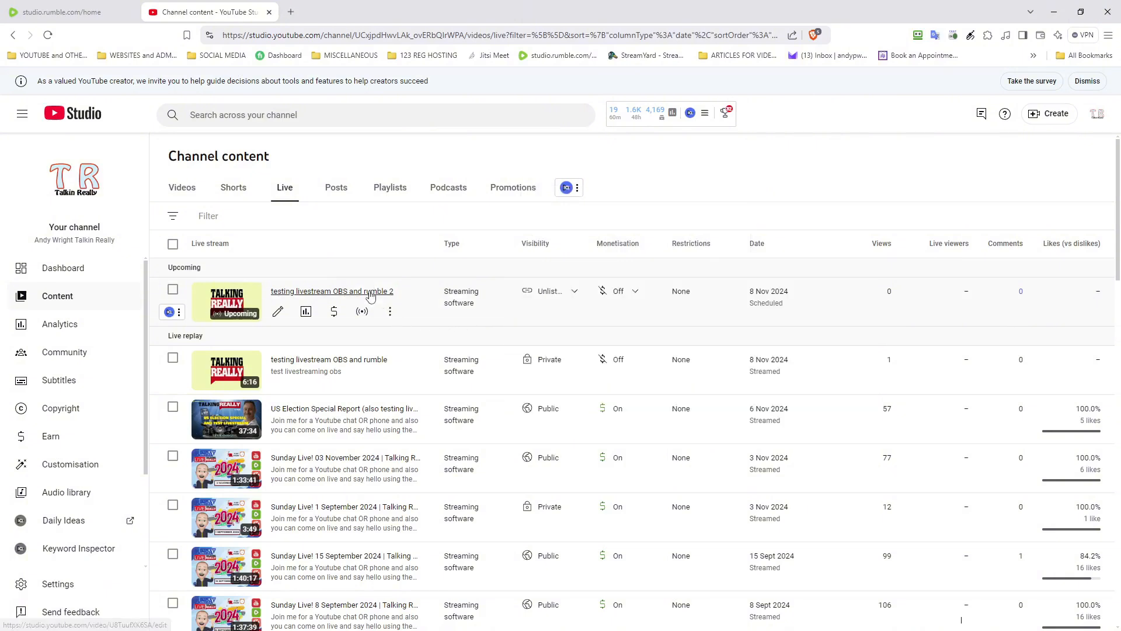
pyautogui.click(371, 296)
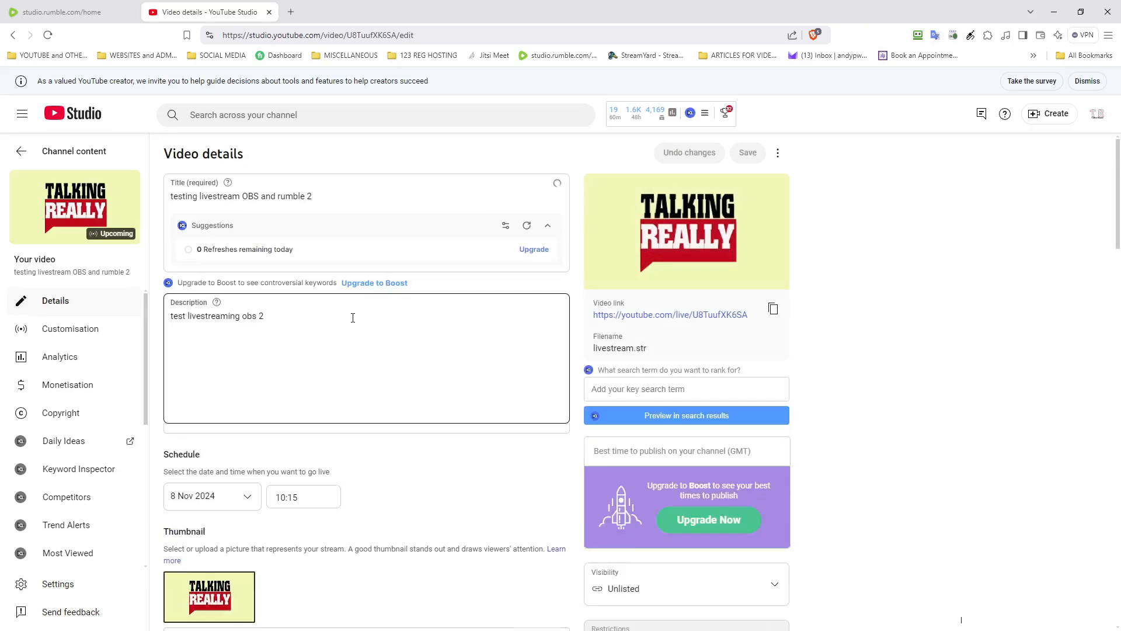
# Step: Scroll the video details and open the Playlists picker, closing it without adding a playlist
pyautogui.scroll(-3, 356, 321)
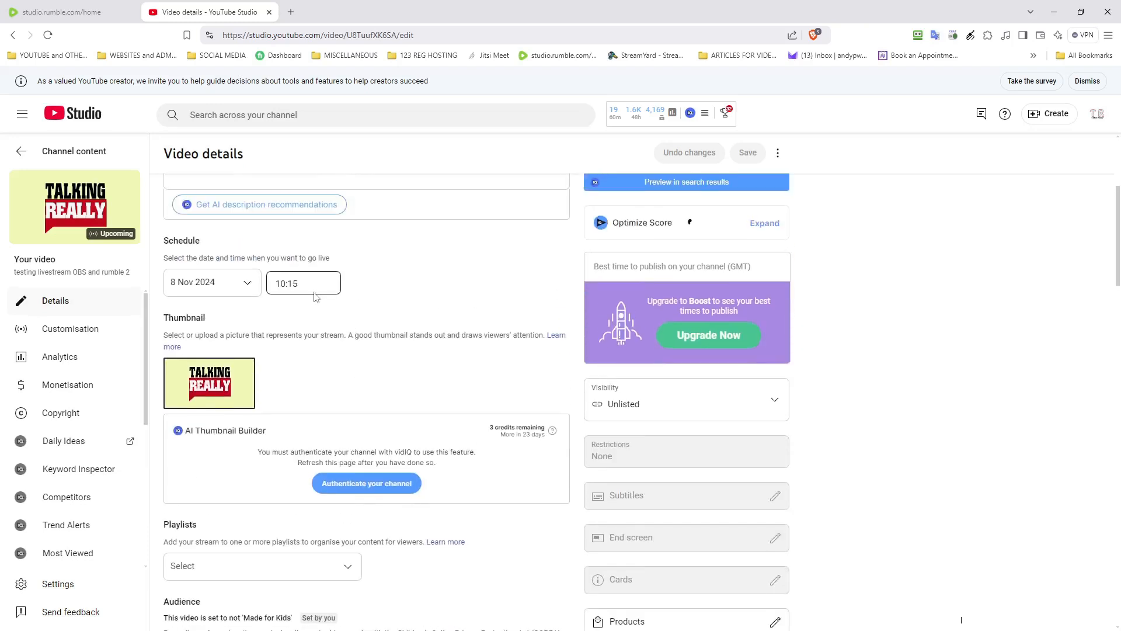
pyautogui.scroll(-2, 316, 303)
pyautogui.moveTo(196, 266)
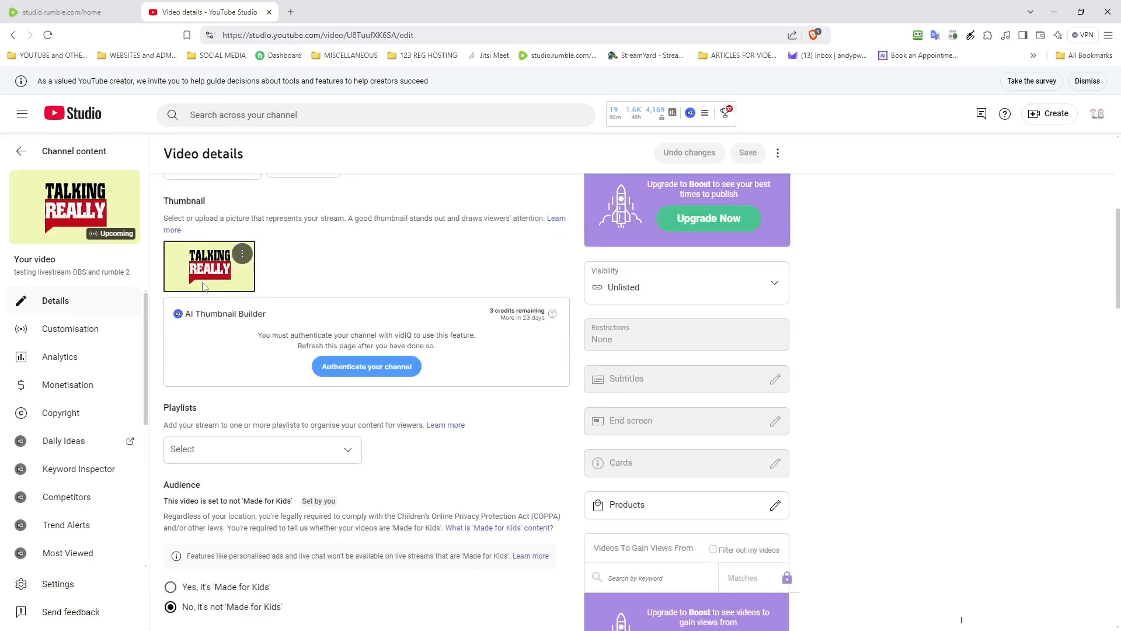
pyautogui.scroll(-5, 201, 316)
pyautogui.scroll(4, 202, 317)
pyautogui.scroll(-1, 202, 318)
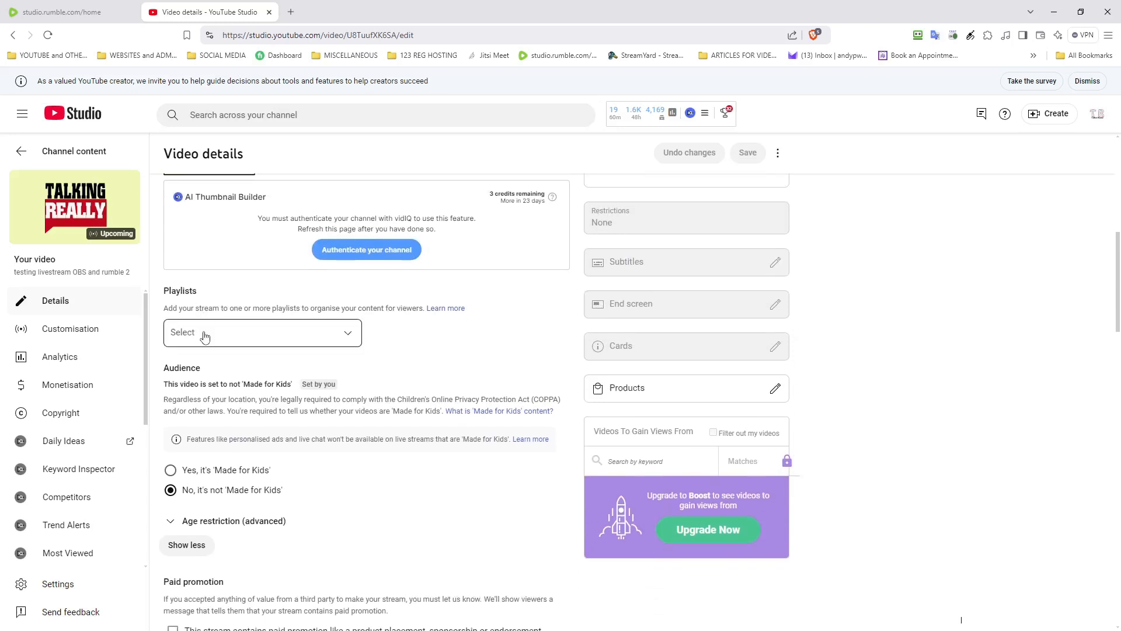
pyautogui.click(204, 335)
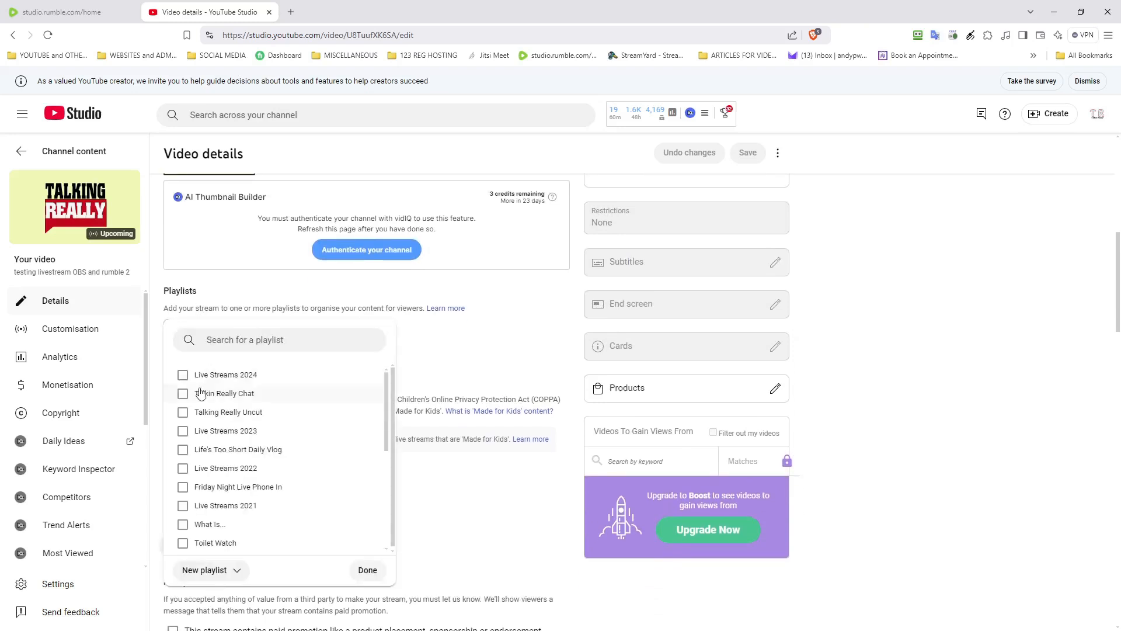
pyautogui.click(429, 438)
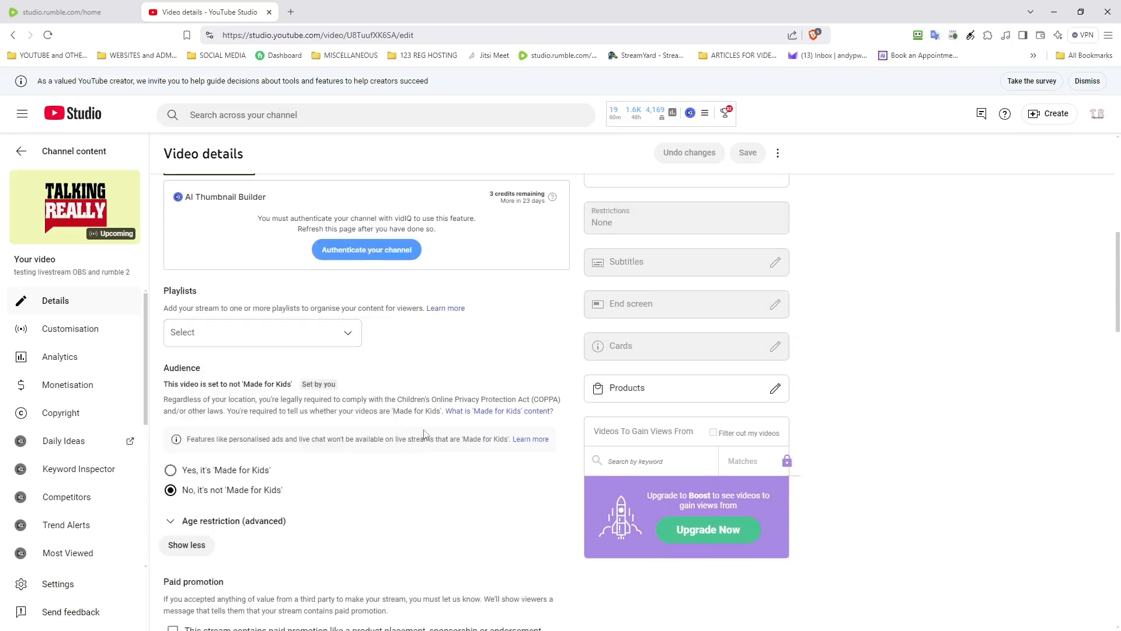
# Step: Answer No to the Altered content question and select the Add tag field
pyautogui.scroll(-6, 424, 435)
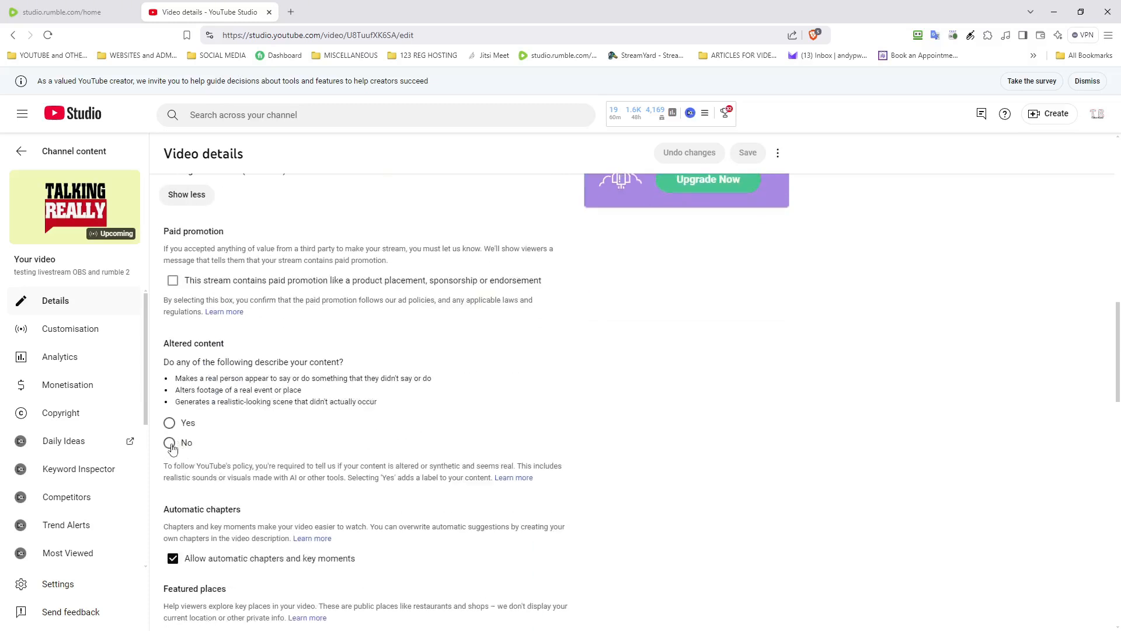
pyautogui.click(170, 445)
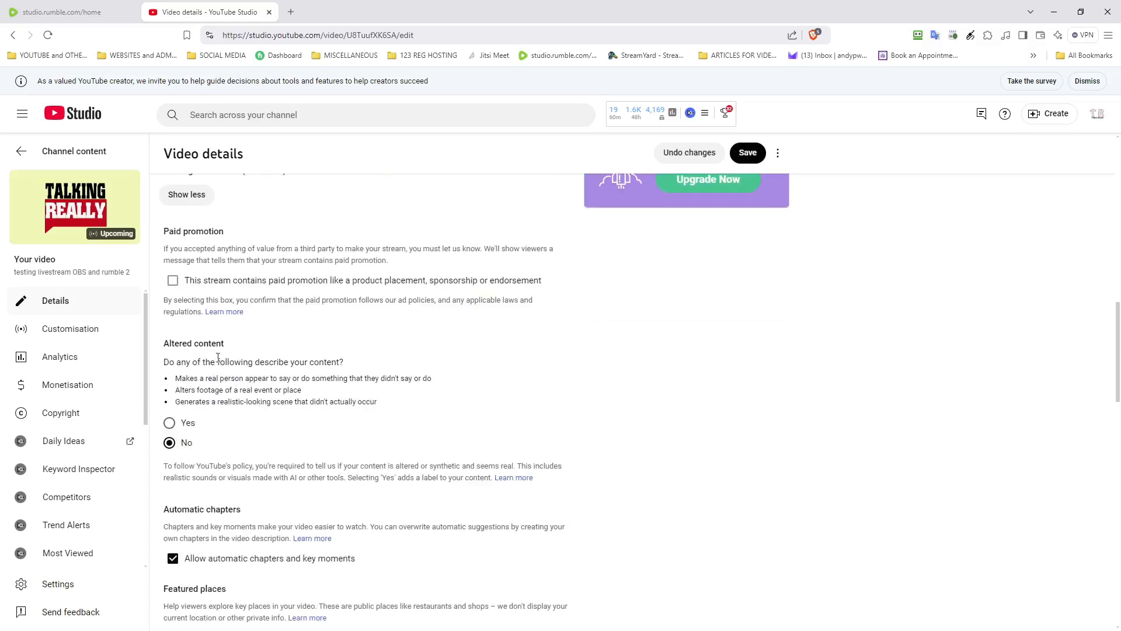
pyautogui.scroll(-4, 227, 331)
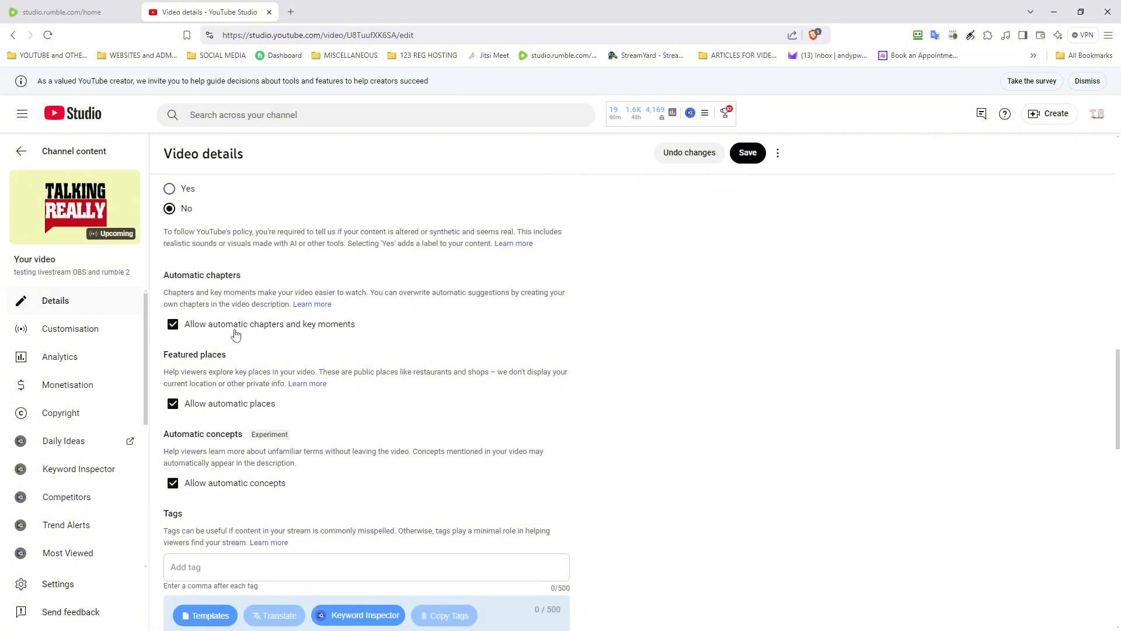
pyautogui.scroll(-4, 238, 327)
pyautogui.click(227, 334)
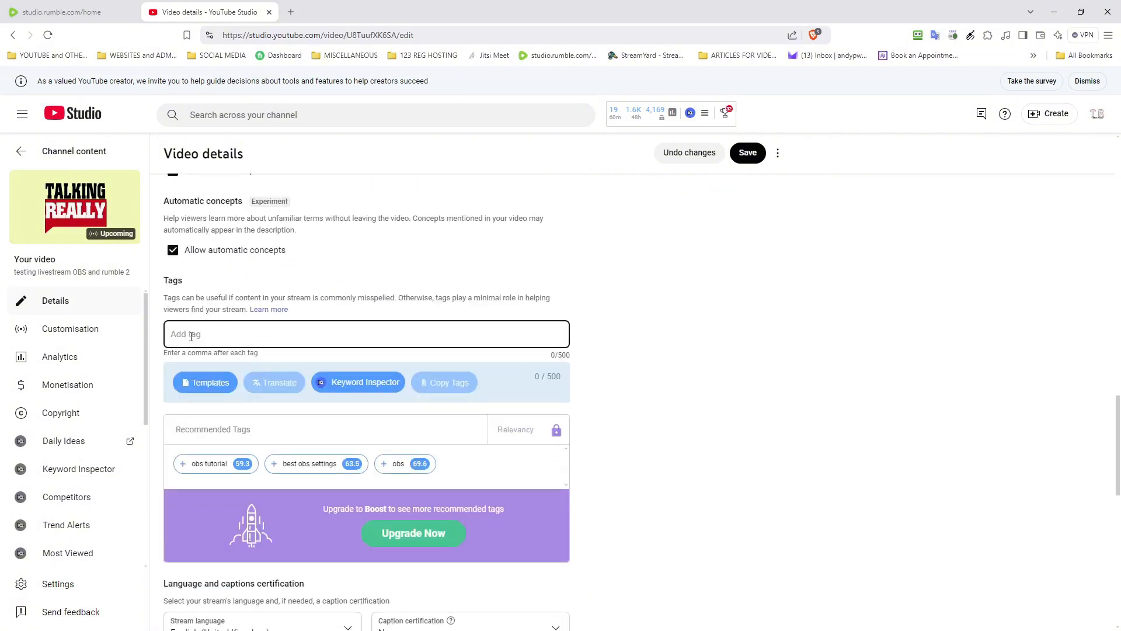
pyautogui.scroll(-8, 196, 334)
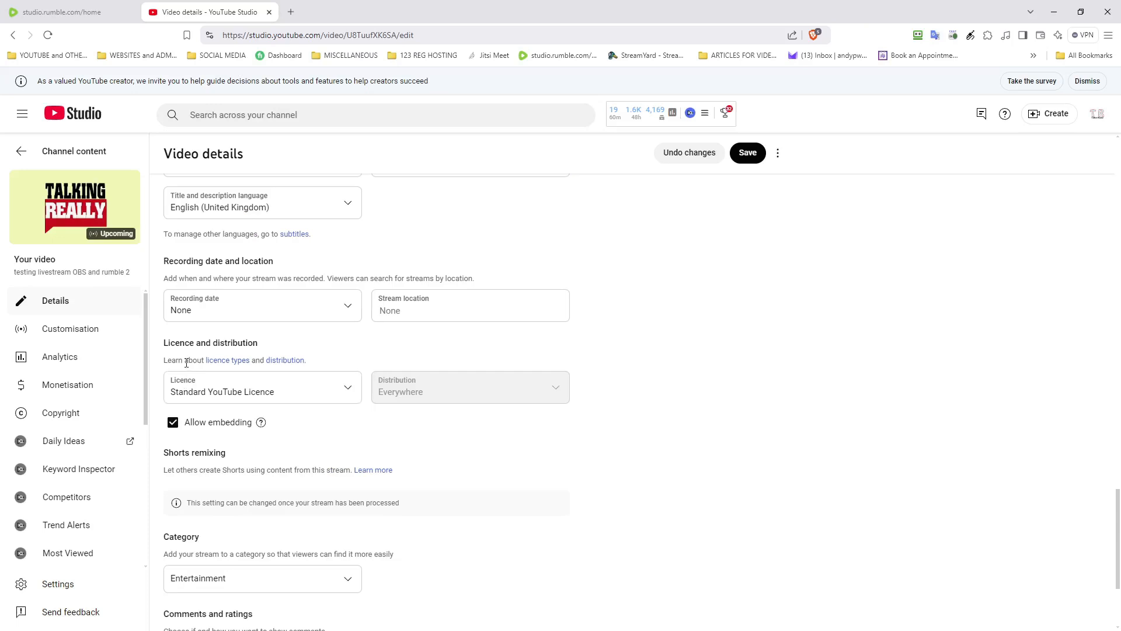
# Step: Set the recording date to 8 Nov 2024 and the stream location to United Kingdom
pyautogui.click(201, 307)
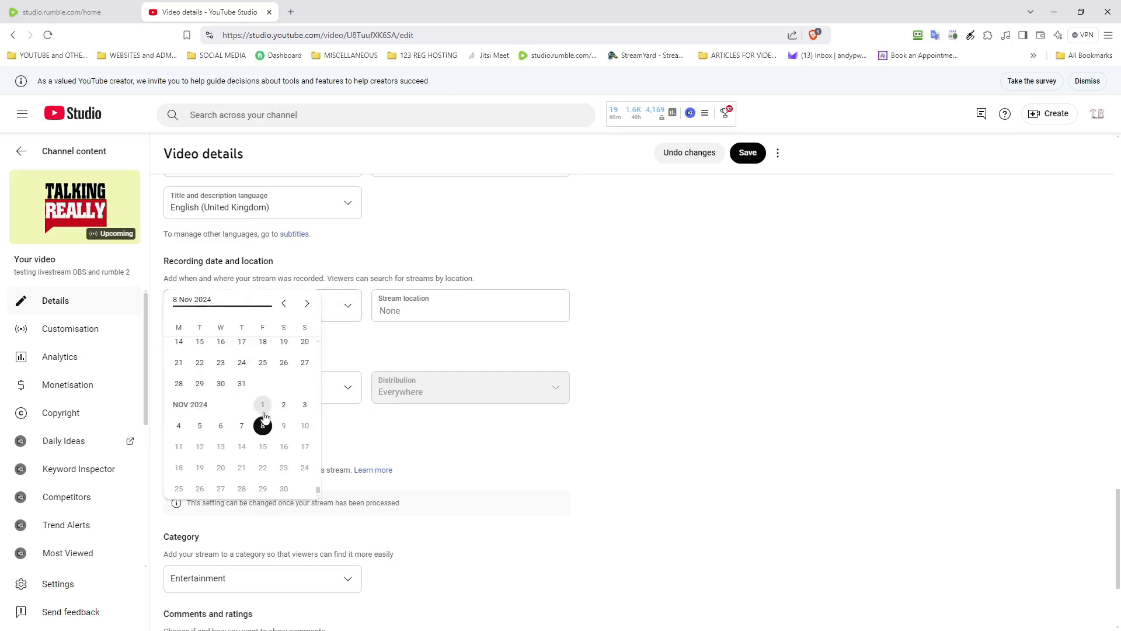
pyautogui.click(263, 428)
pyautogui.click(386, 309)
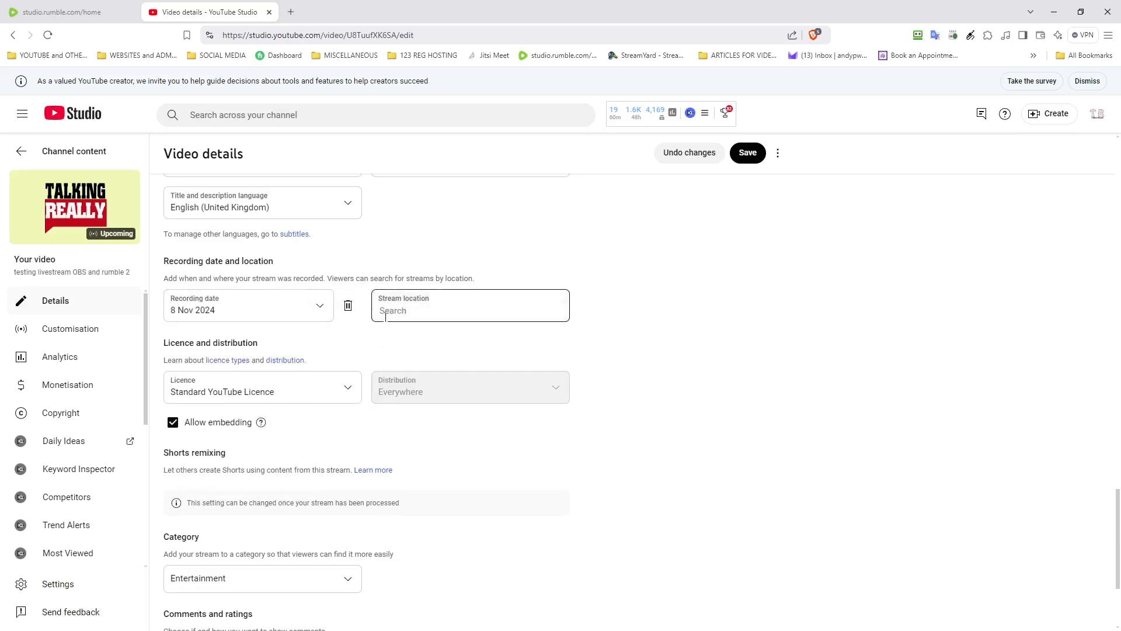
pyautogui.write('UN')
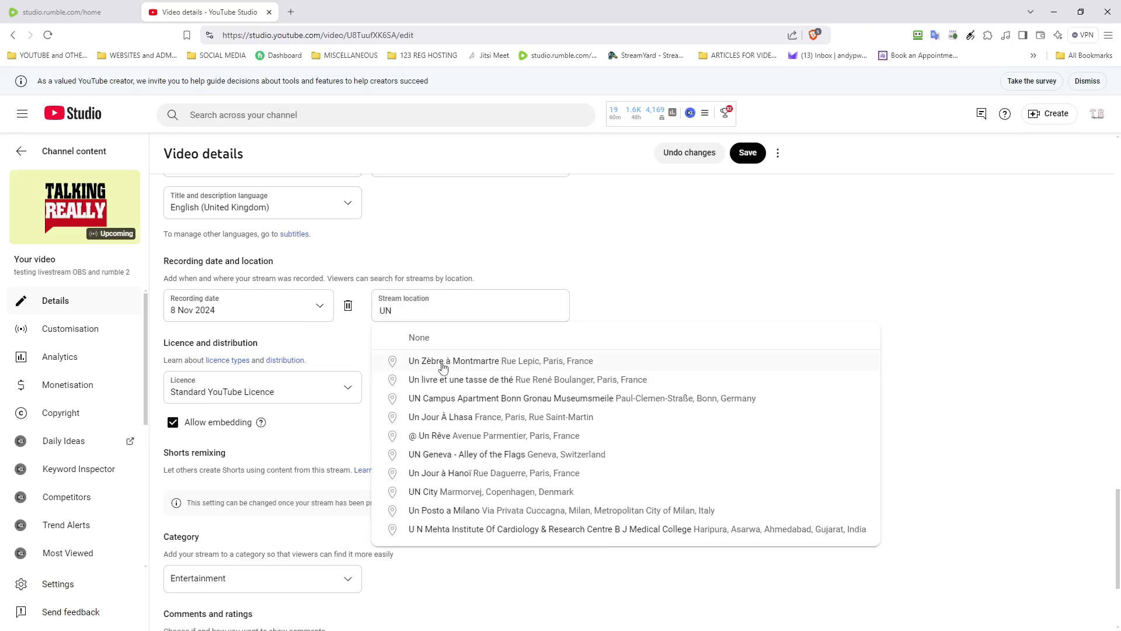
pyautogui.write('I')
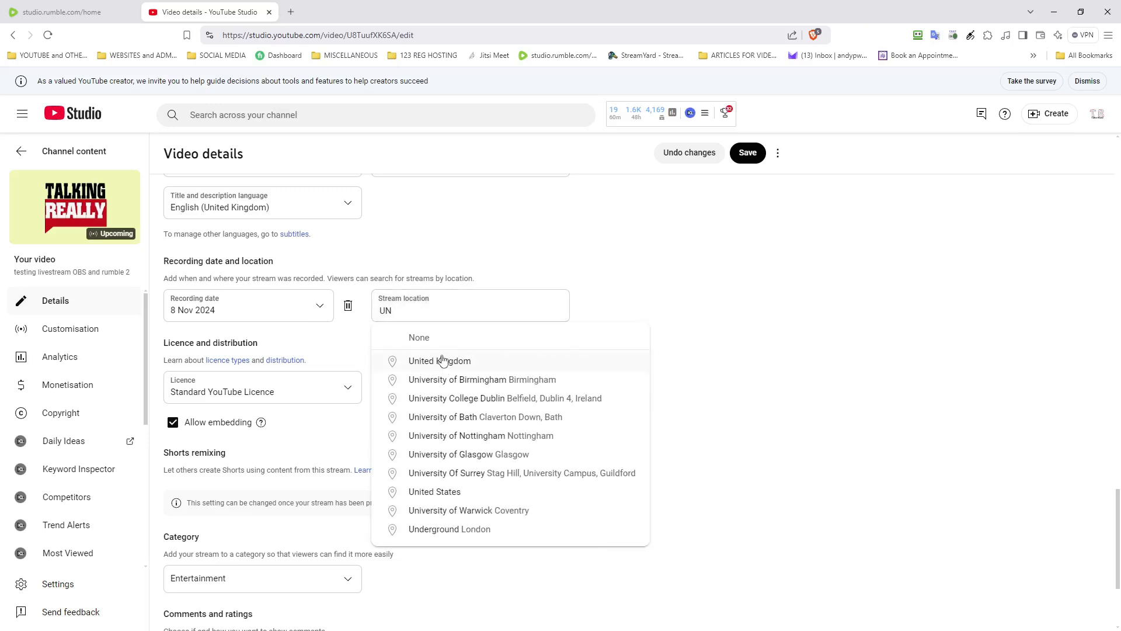
pyautogui.click(444, 360)
# Step: Review the video details page and save the changes
pyautogui.scroll(-2, 324, 407)
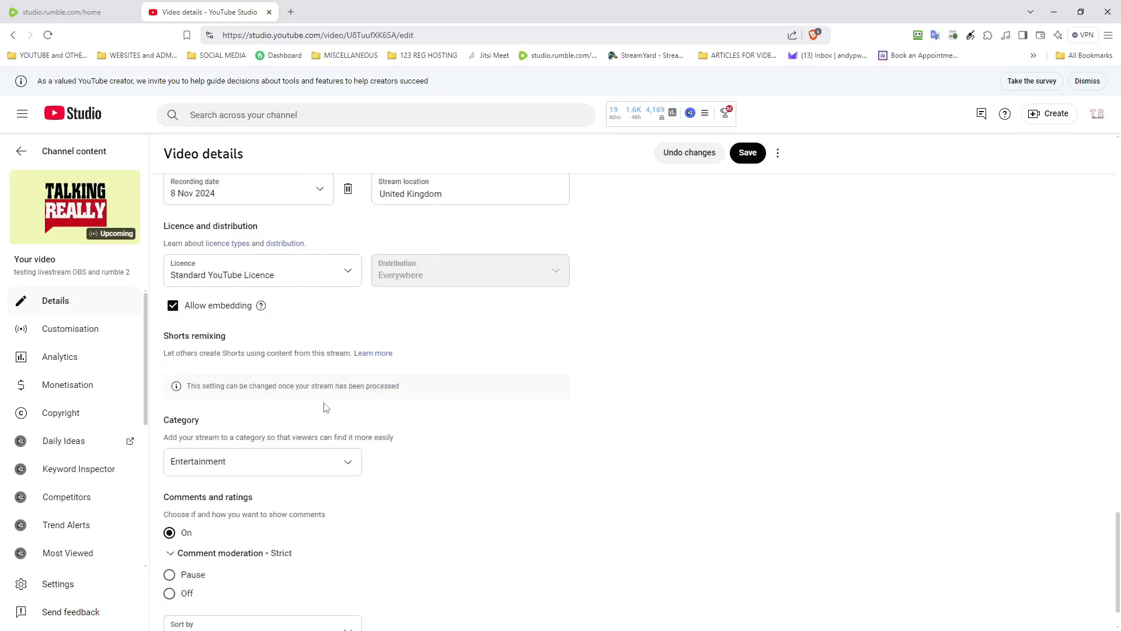
pyautogui.scroll(-1, 228, 345)
pyautogui.scroll(2, 229, 392)
pyautogui.scroll(-2, 227, 409)
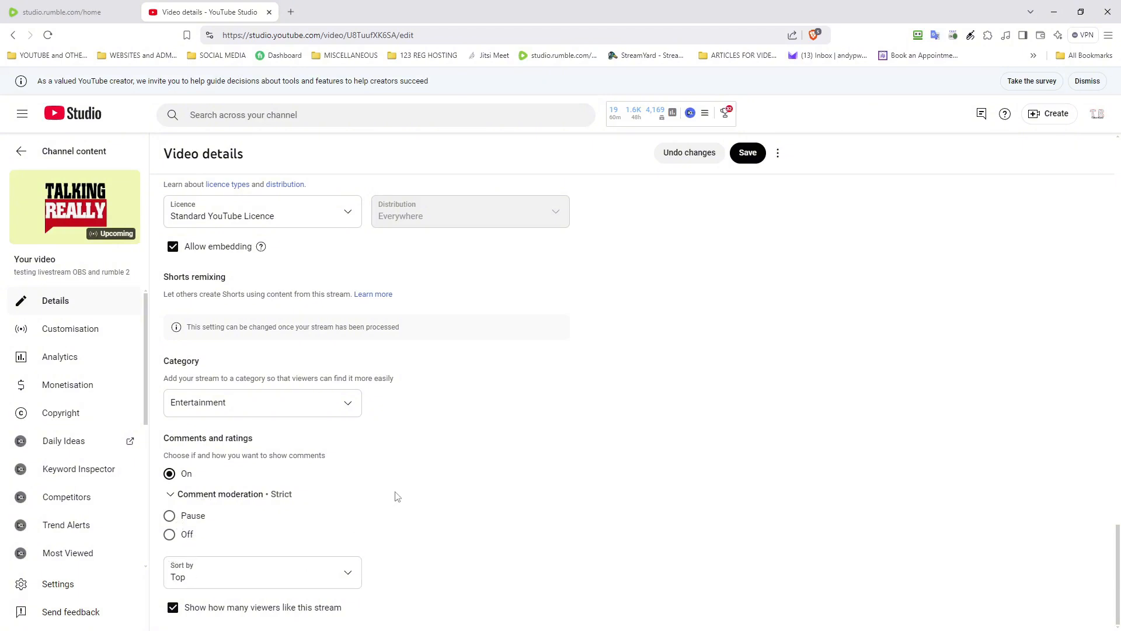
pyautogui.scroll(3, 494, 420)
pyautogui.scroll(10, 494, 421)
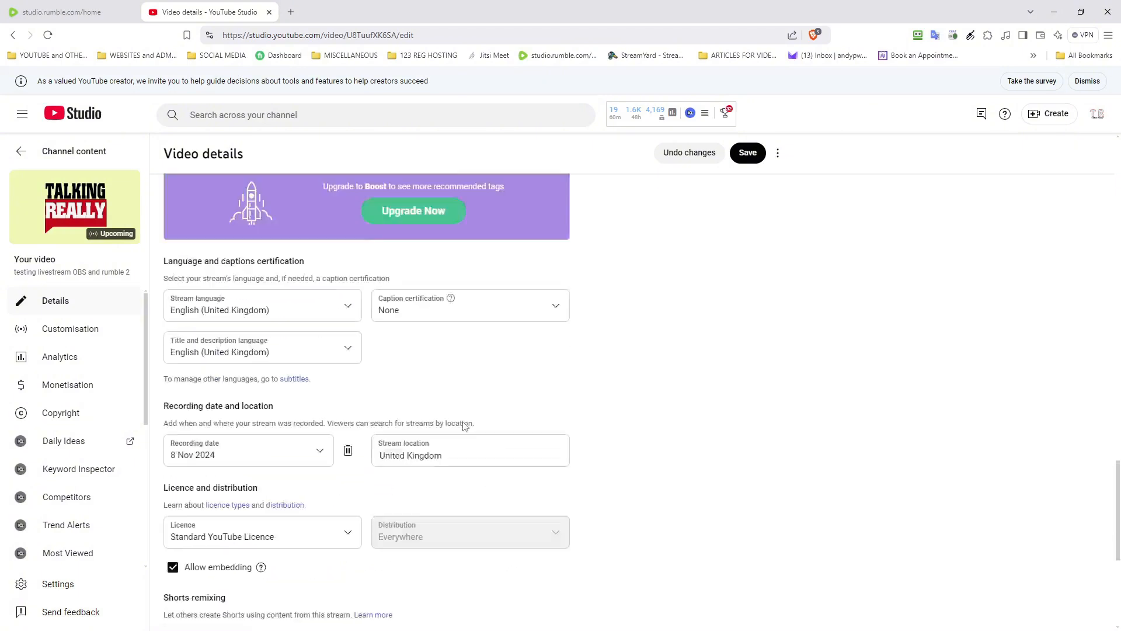
pyautogui.scroll(8, 461, 432)
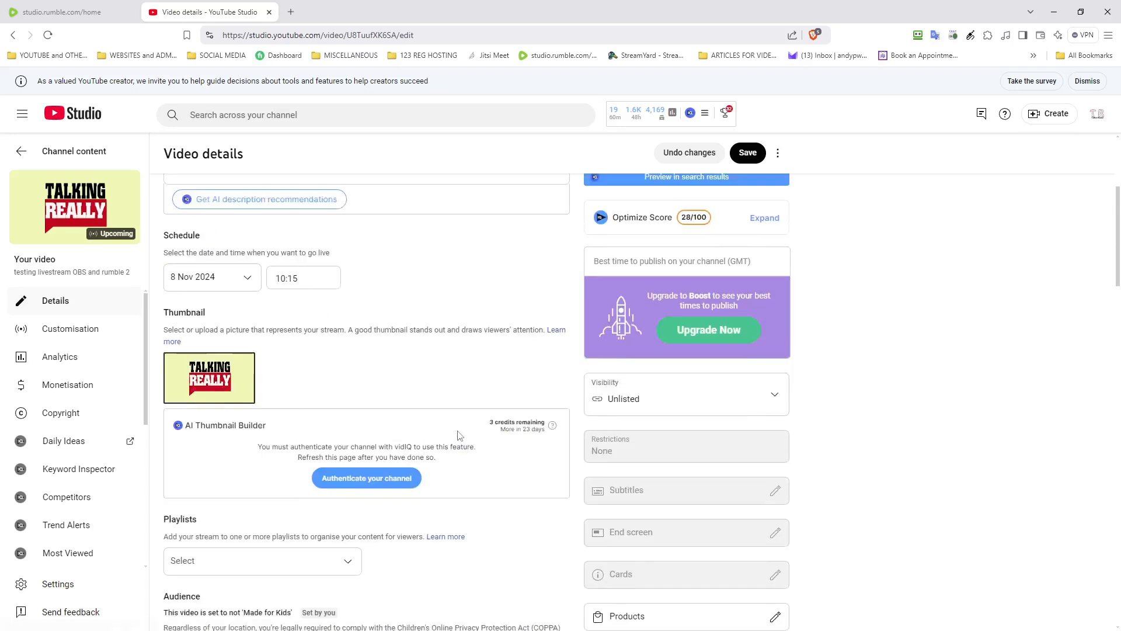
pyautogui.scroll(-5, 664, 391)
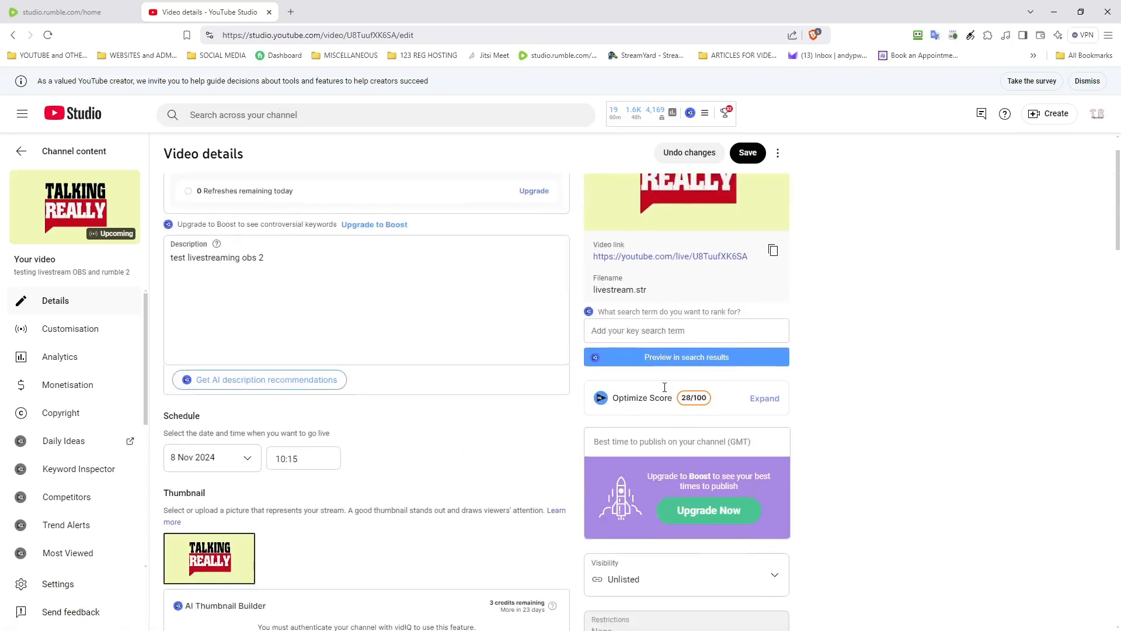
pyautogui.scroll(-5, 665, 391)
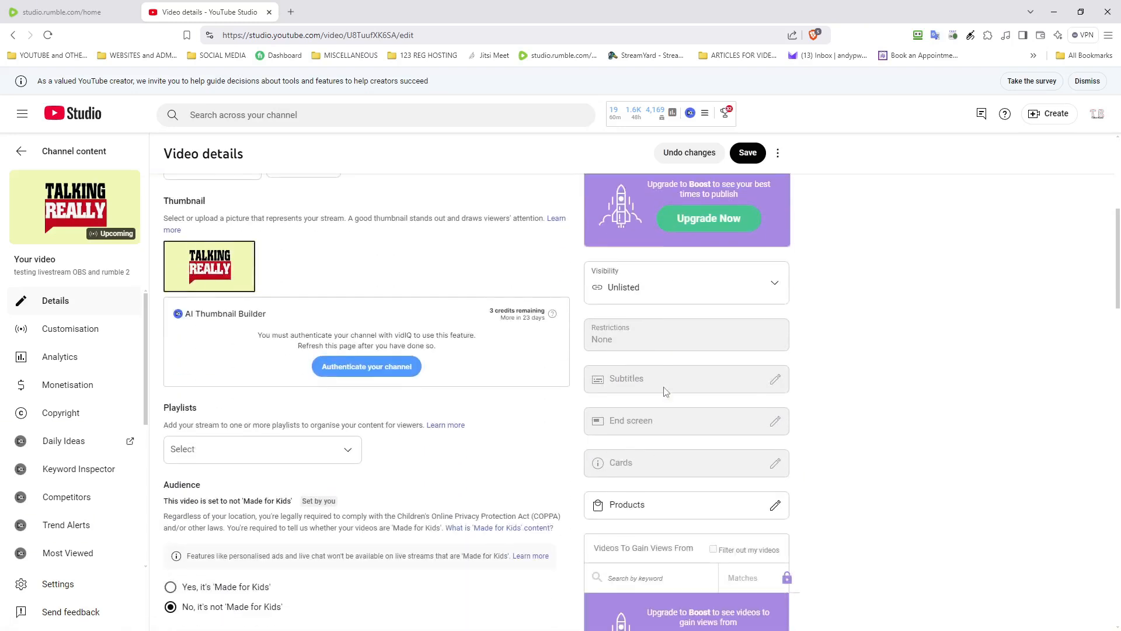
pyautogui.scroll(5, 666, 391)
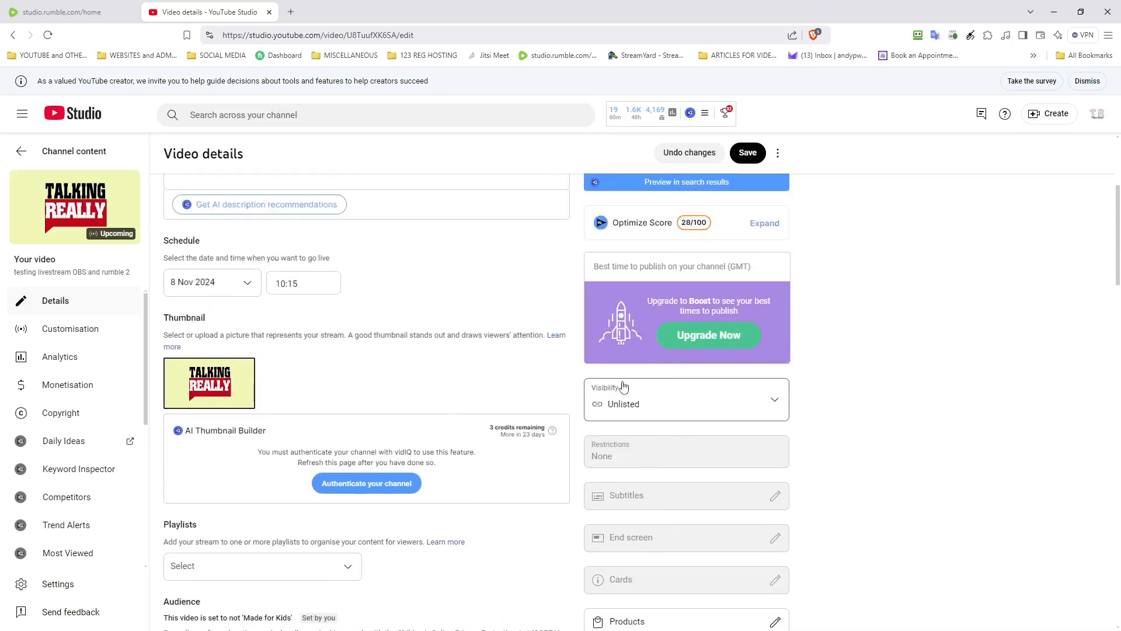
pyautogui.click(746, 155)
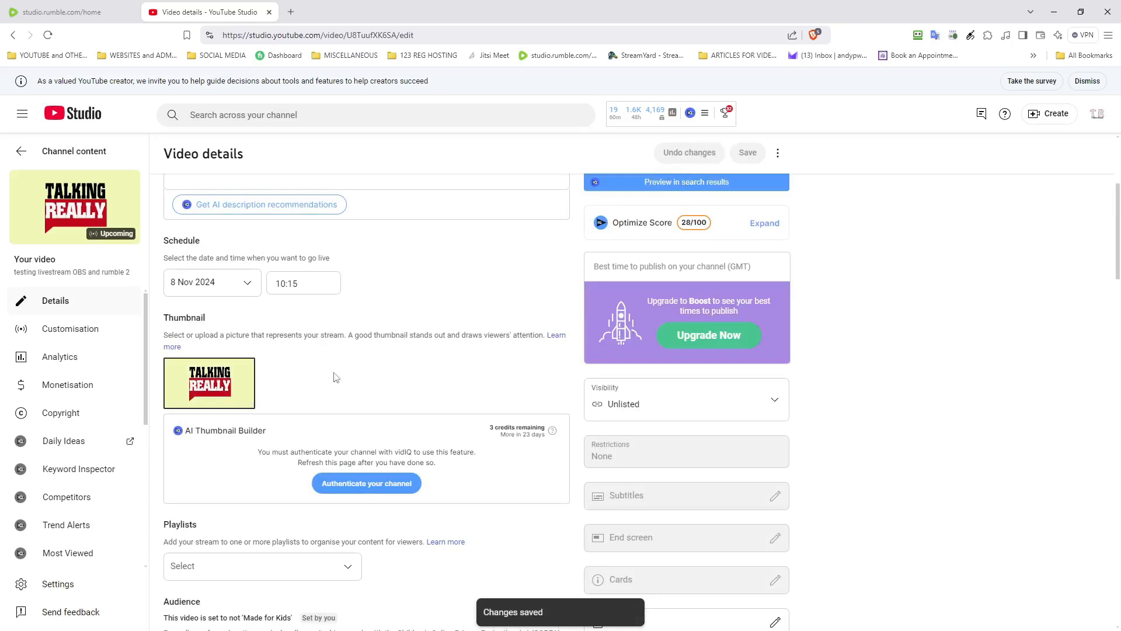
# Step: Enable Live chat replay under Customisation, save it, and return to the Live content list
pyautogui.click(105, 331)
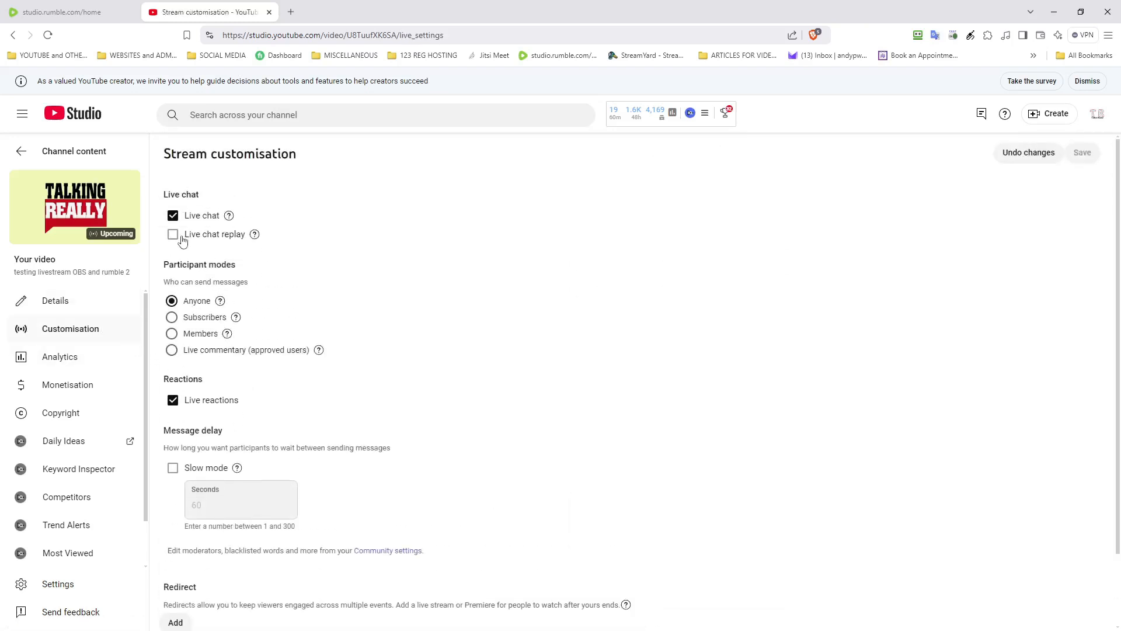
pyautogui.click(178, 238)
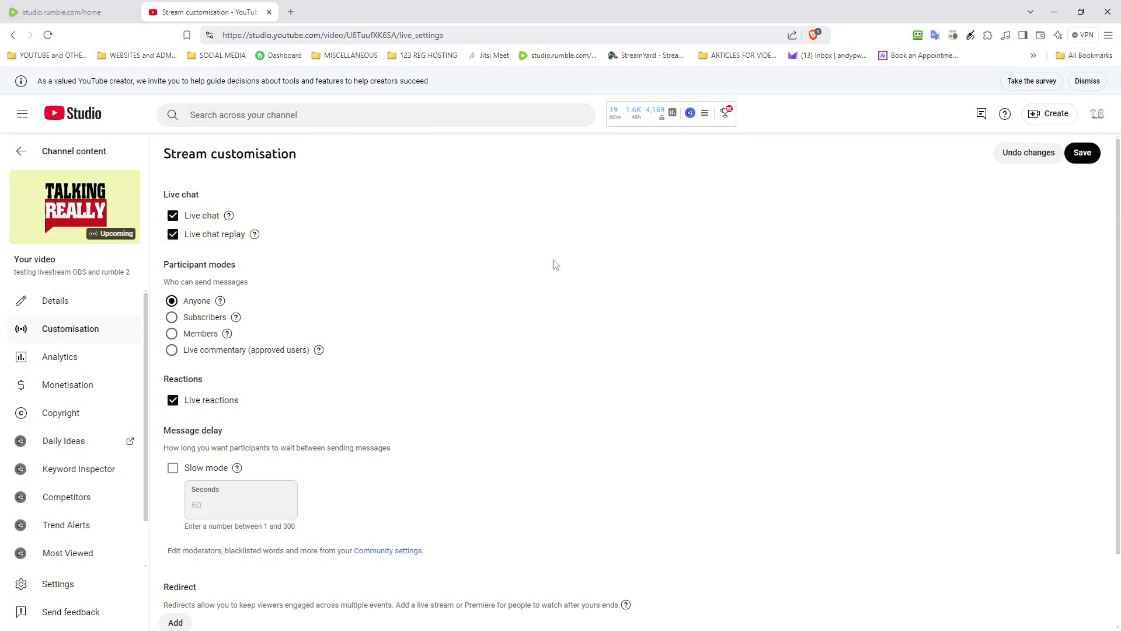
pyautogui.click(1094, 155)
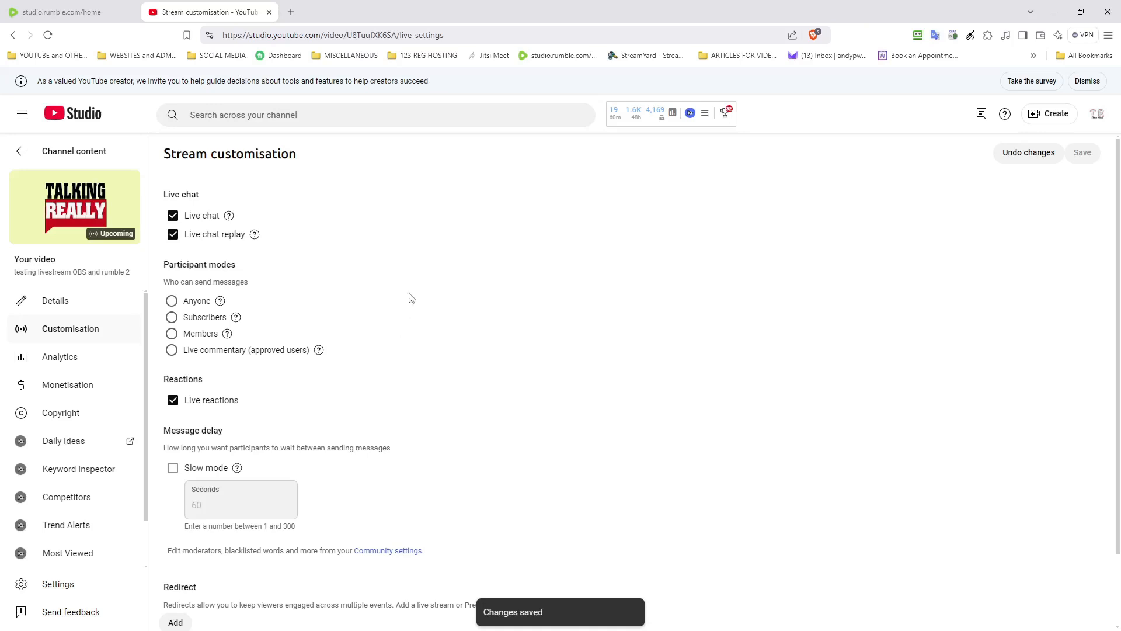
pyautogui.scroll(-2, 411, 298)
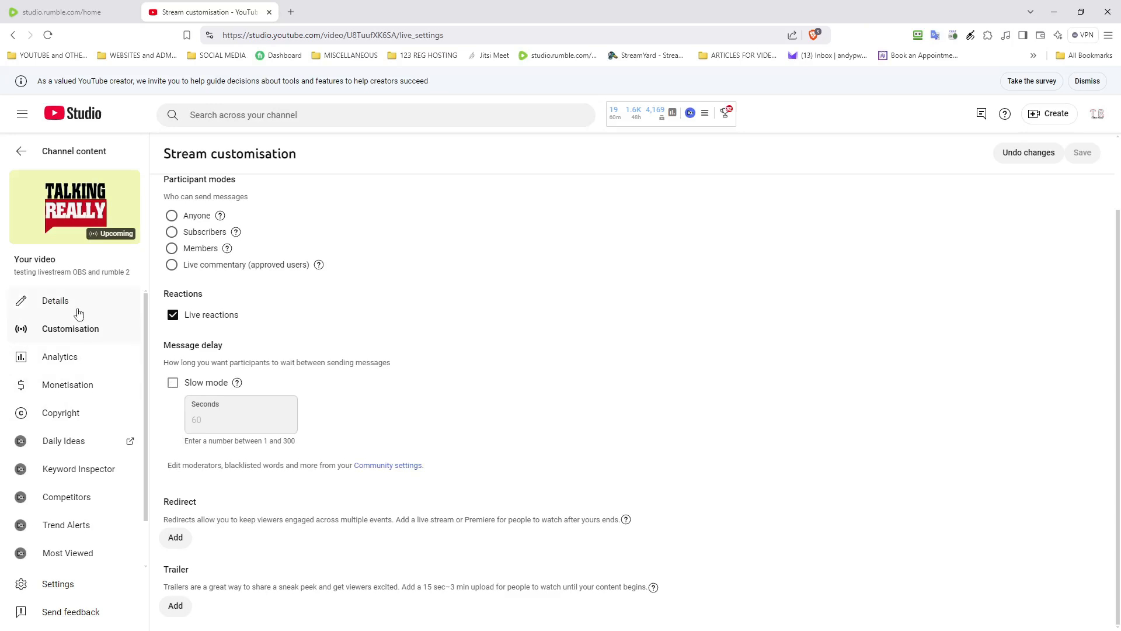
pyautogui.click(26, 155)
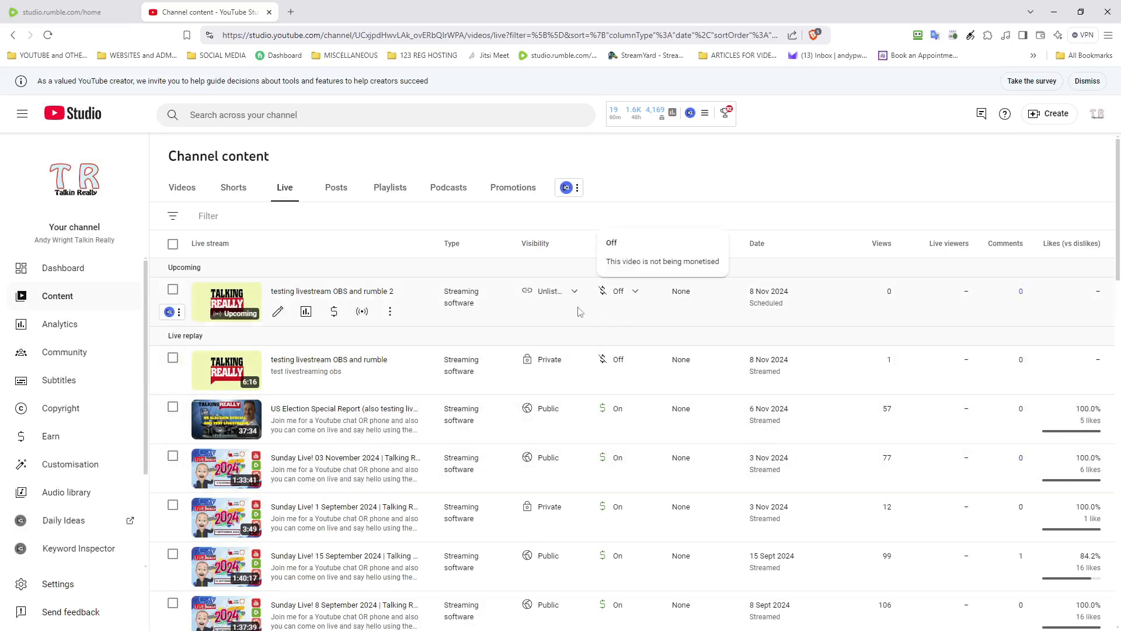
# Step: Open the upcoming test stream's watch page on YouTube from its options menu
pyautogui.click(390, 313)
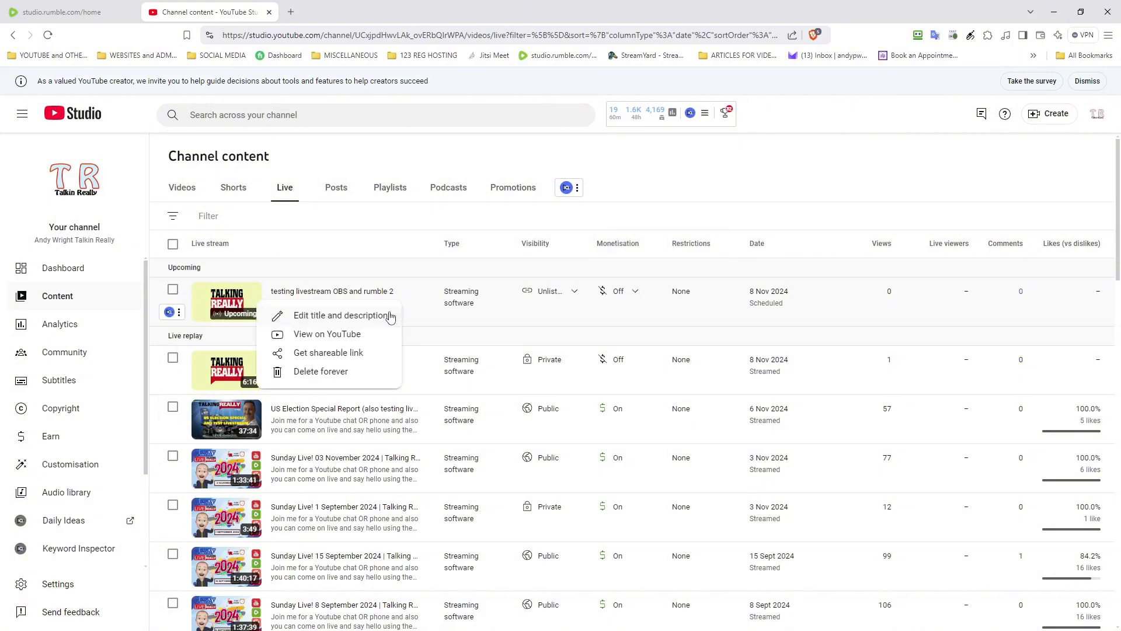
pyautogui.click(357, 337)
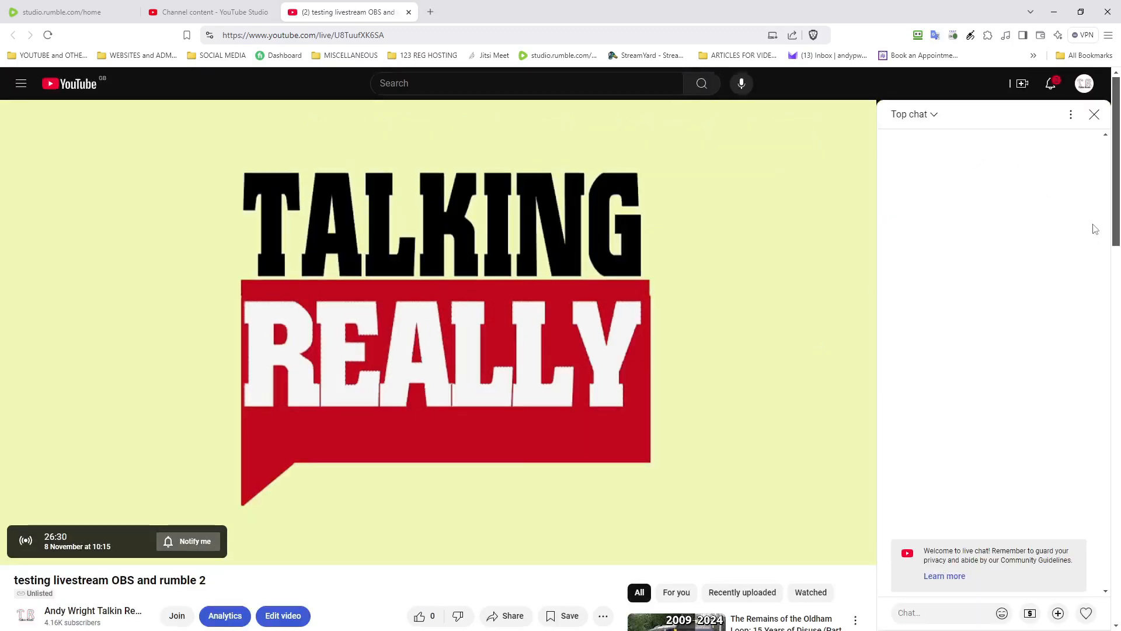
pyautogui.click(1070, 116)
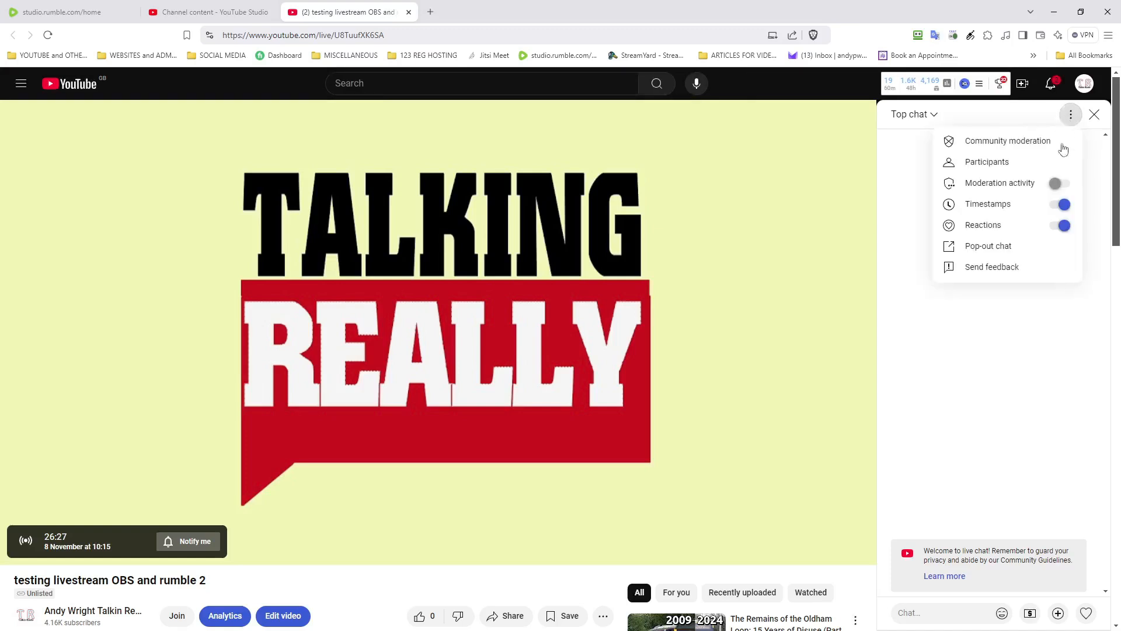
pyautogui.click(1026, 249)
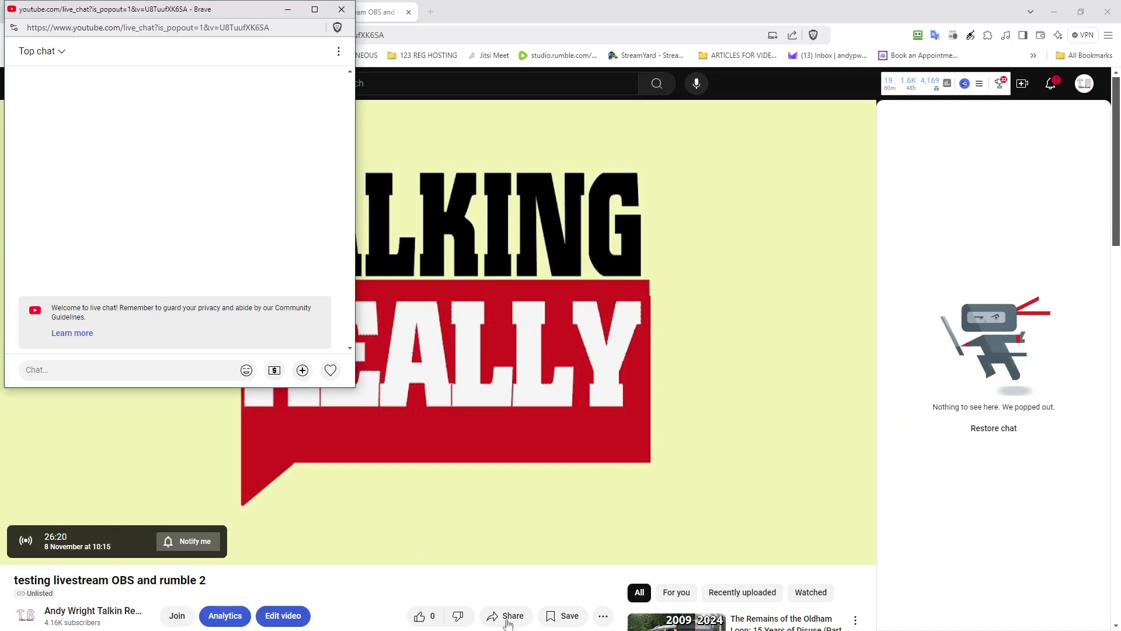
pyautogui.click(342, 10)
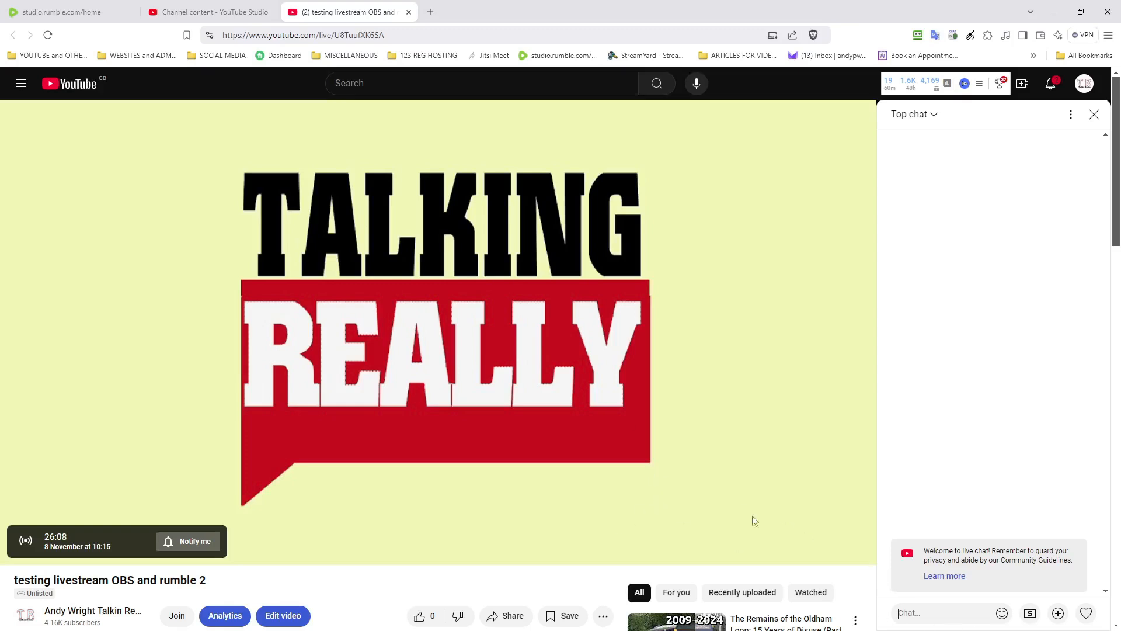
pyautogui.click(27, 11)
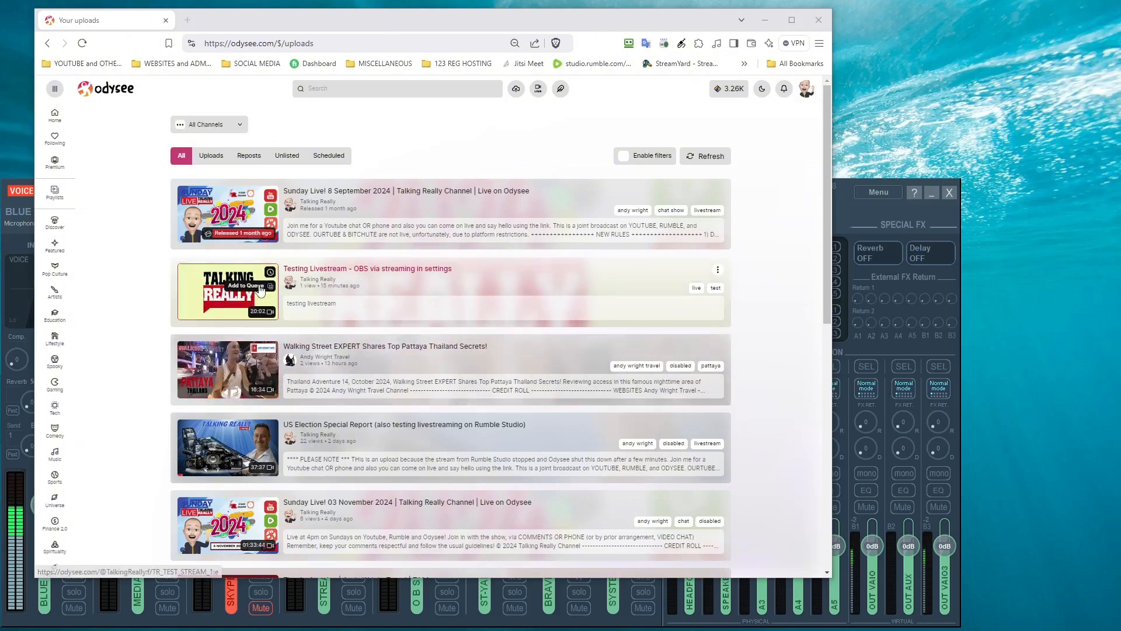
# Step: Open the Testing Livestream upload, read its description and comments, then visit the Talking Really channel
pyautogui.click(227, 306)
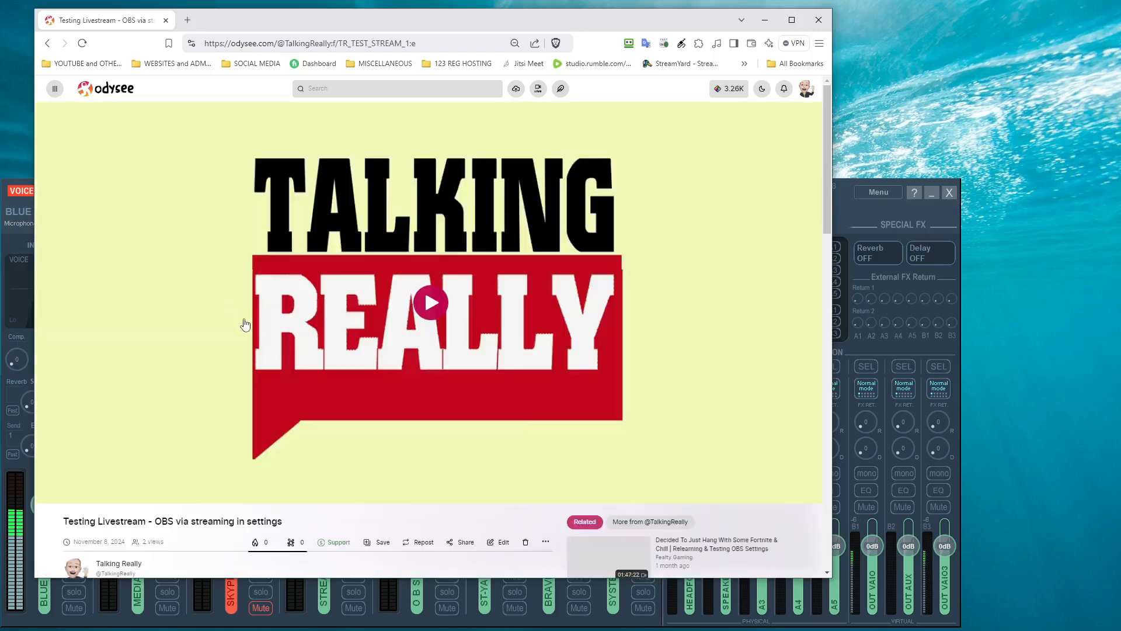
pyautogui.scroll(-1, 245, 323)
pyautogui.scroll(-5, 245, 323)
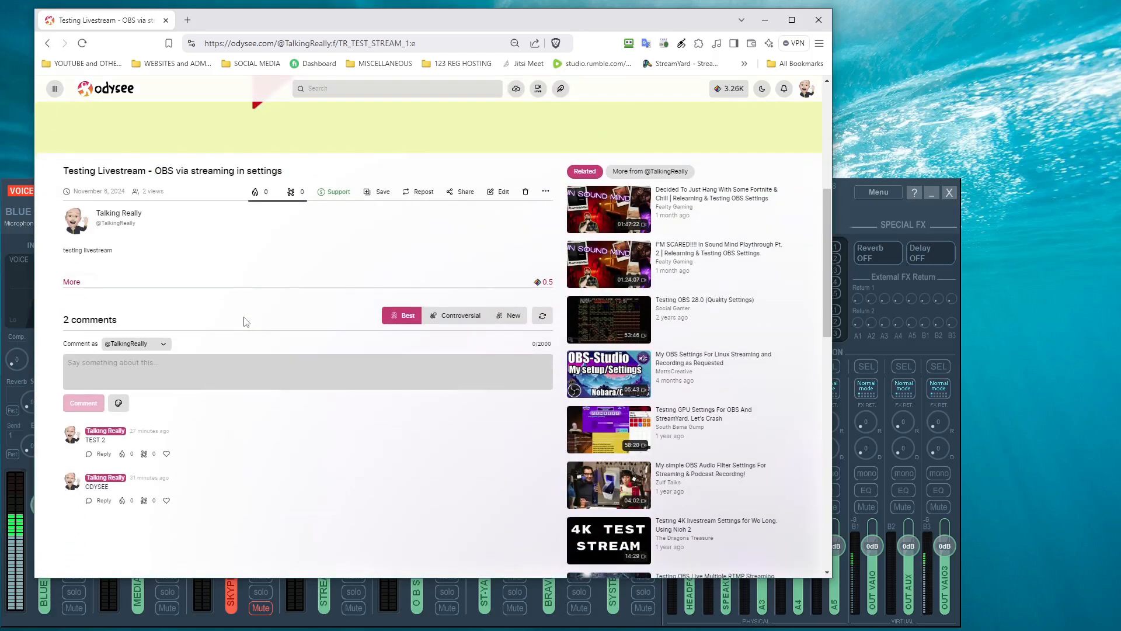
pyautogui.scroll(4, 245, 322)
pyautogui.scroll(-4, 245, 322)
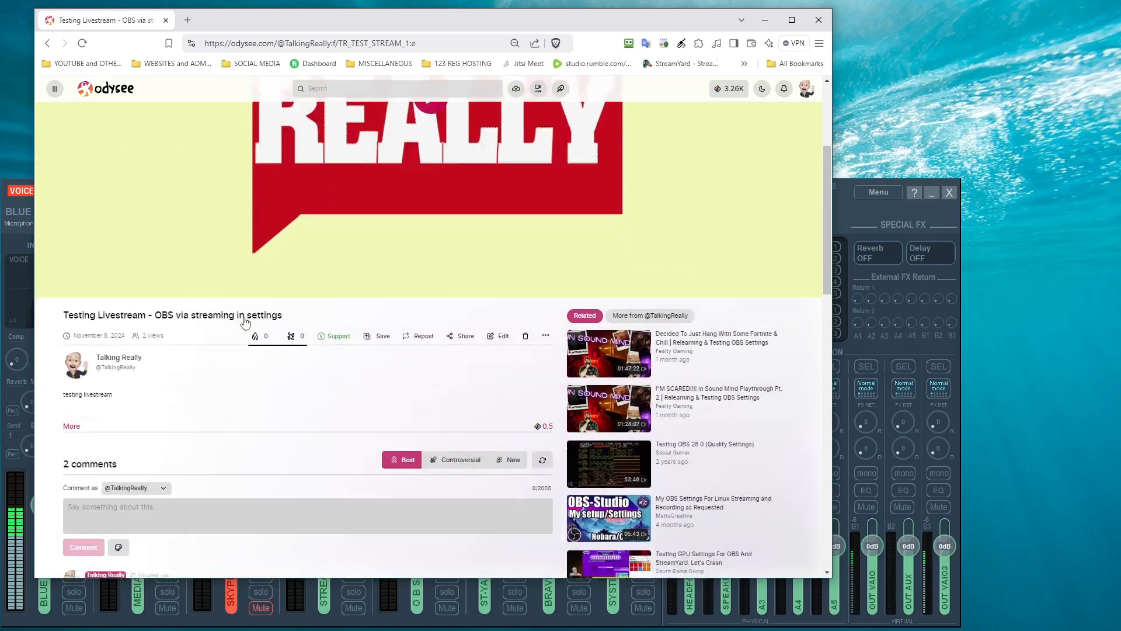
pyautogui.scroll(-2, 246, 321)
pyautogui.scroll(1, 257, 330)
pyautogui.scroll(-1, 257, 330)
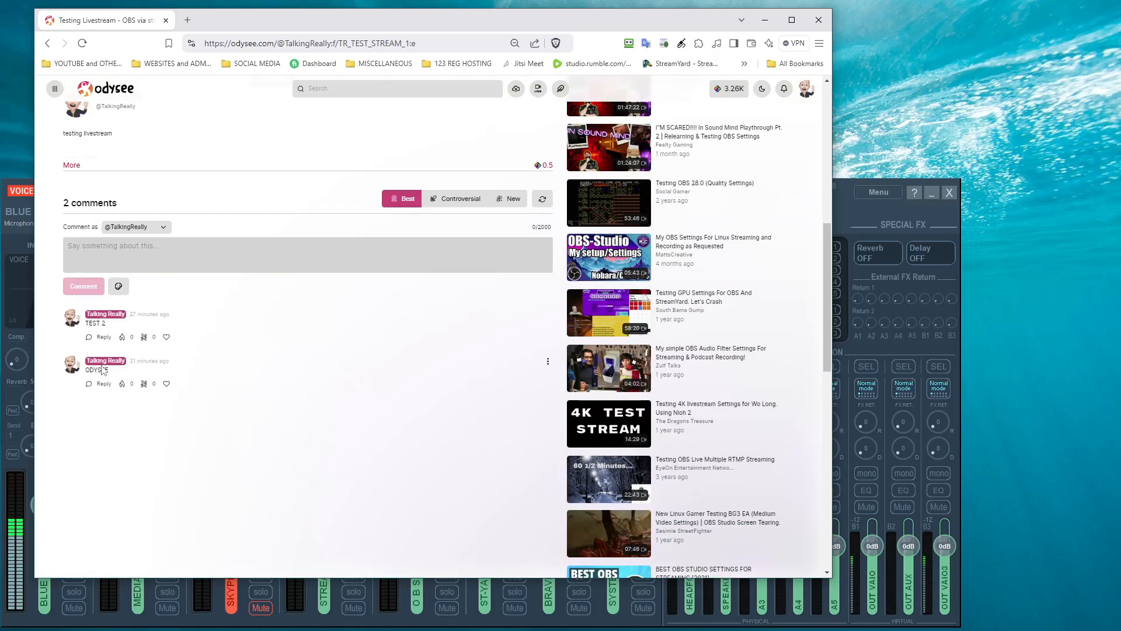
pyautogui.scroll(6, 103, 369)
pyautogui.scroll(2, 104, 369)
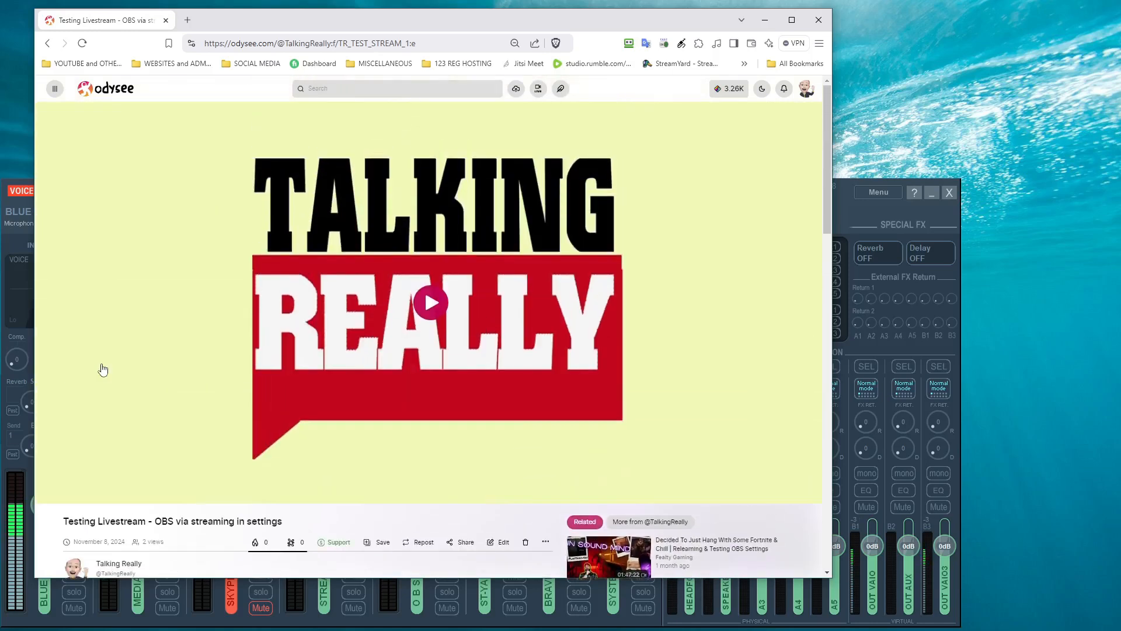
pyautogui.scroll(-1, 103, 369)
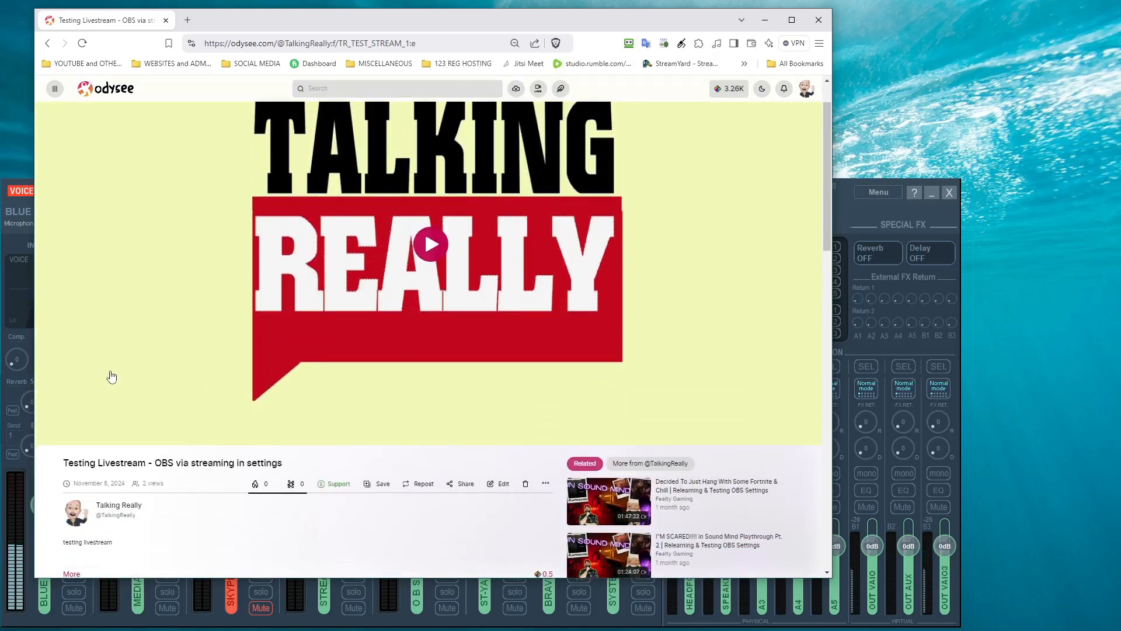
pyautogui.click(124, 508)
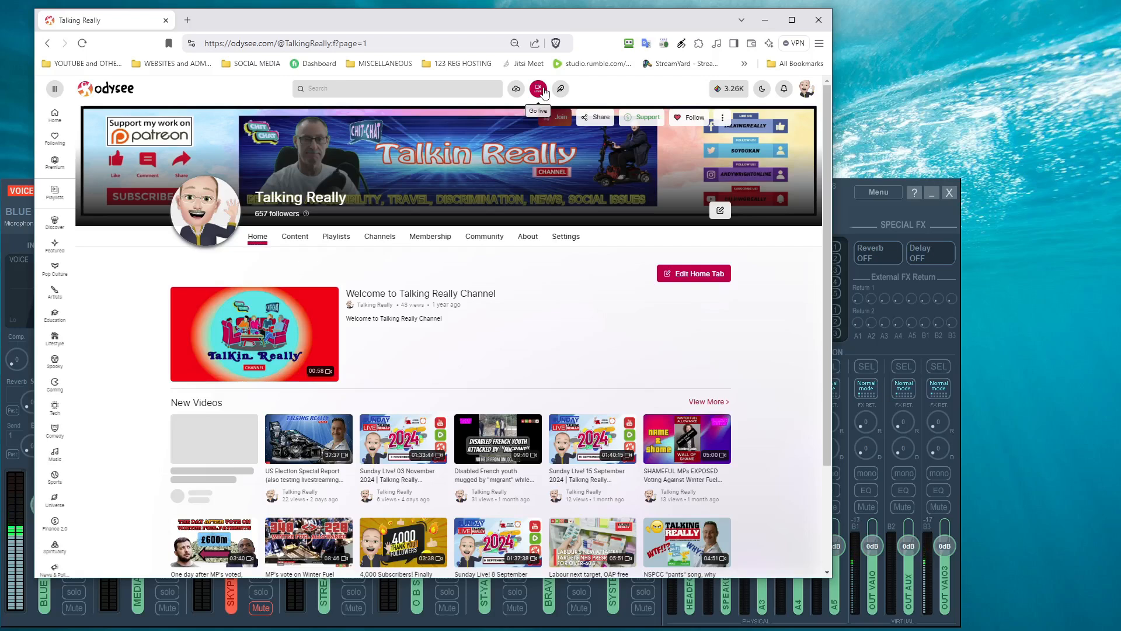
# Step: Start a new livestream titled TEST with URL TR_LIVE_2 and description TEST
pyautogui.click(538, 89)
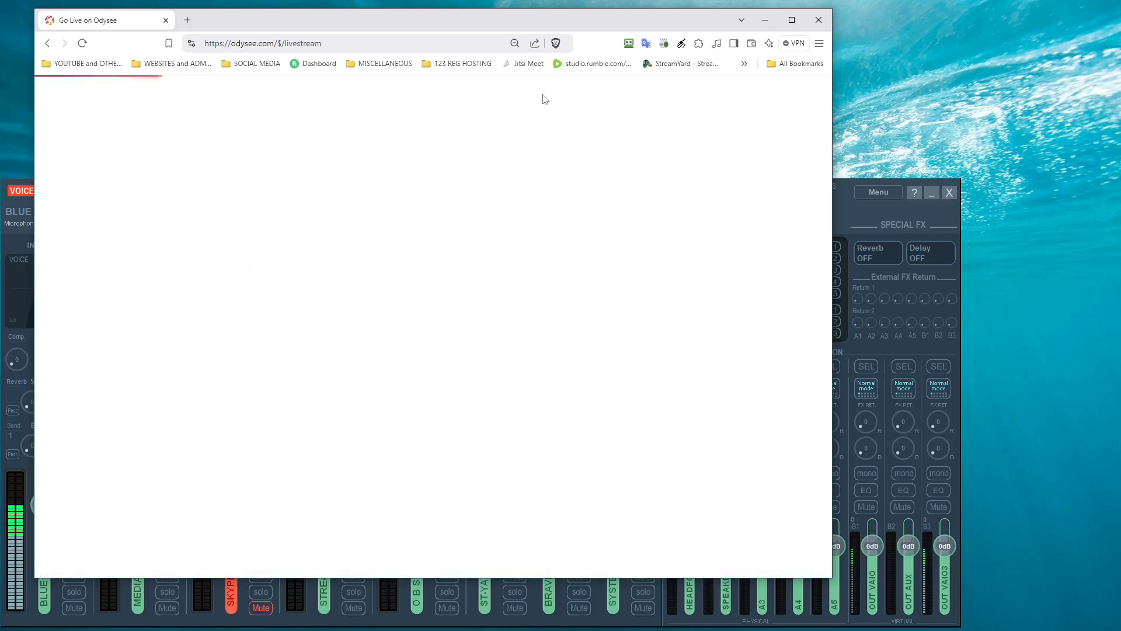
pyautogui.click(432, 226)
pyautogui.write('TEST')
pyautogui.click(400, 264)
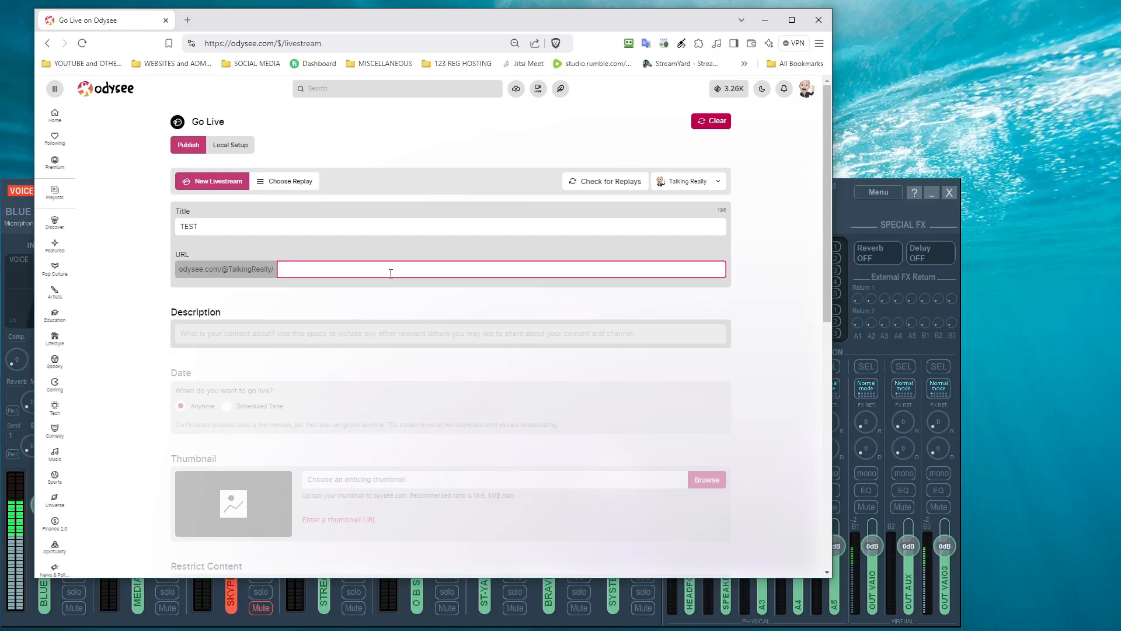
pyautogui.write('tr')
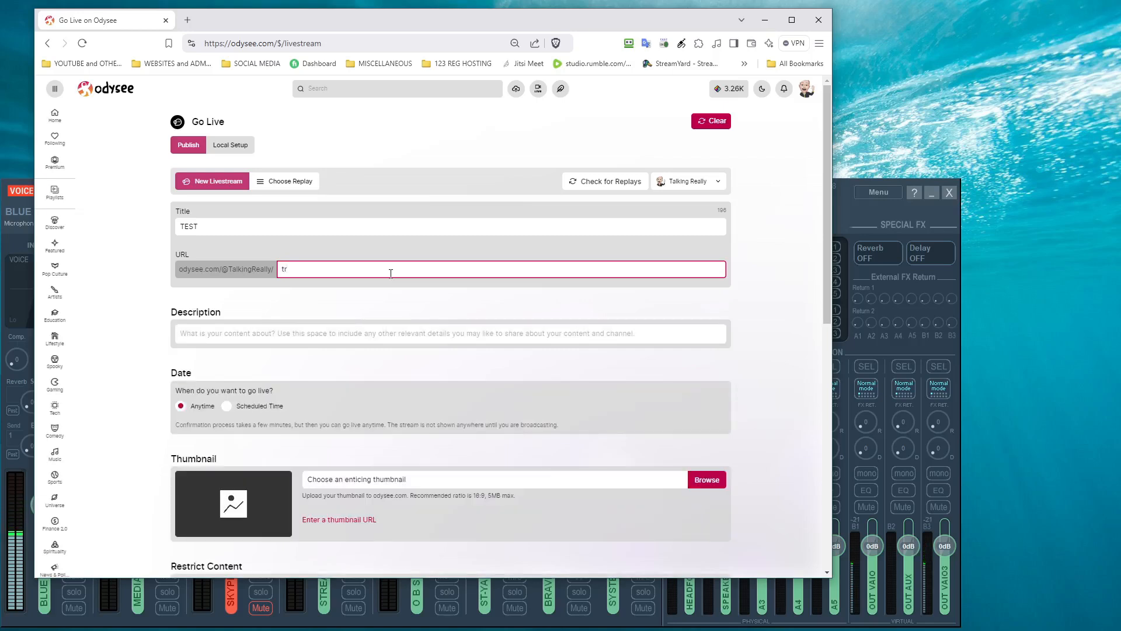
pyautogui.write('TR_LIV')
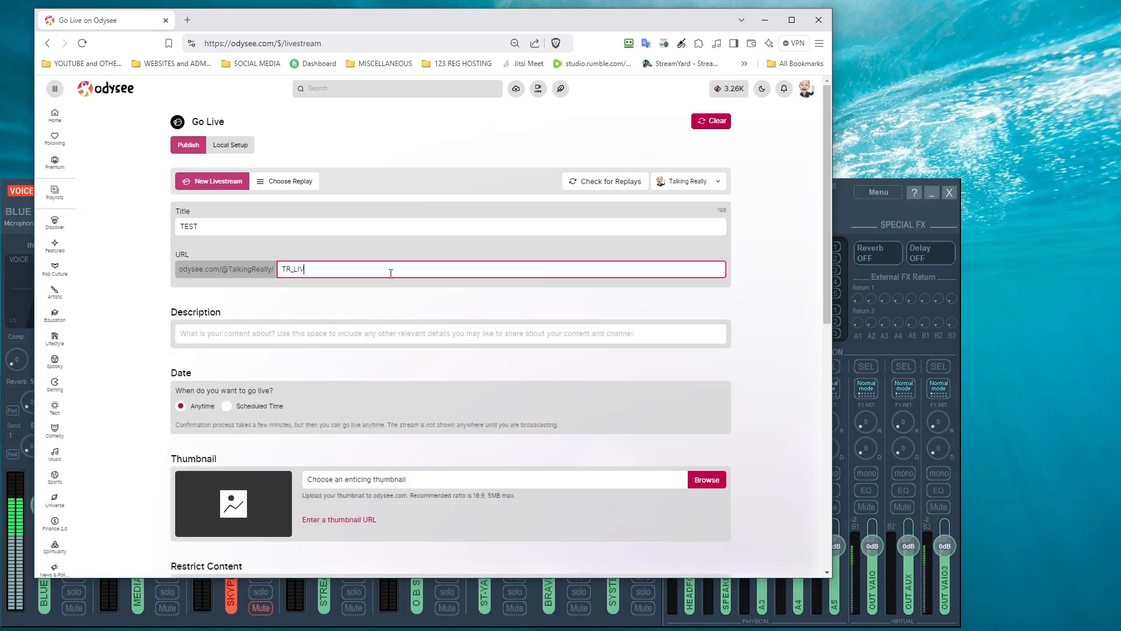
pyautogui.write('E-2')
pyautogui.click(259, 334)
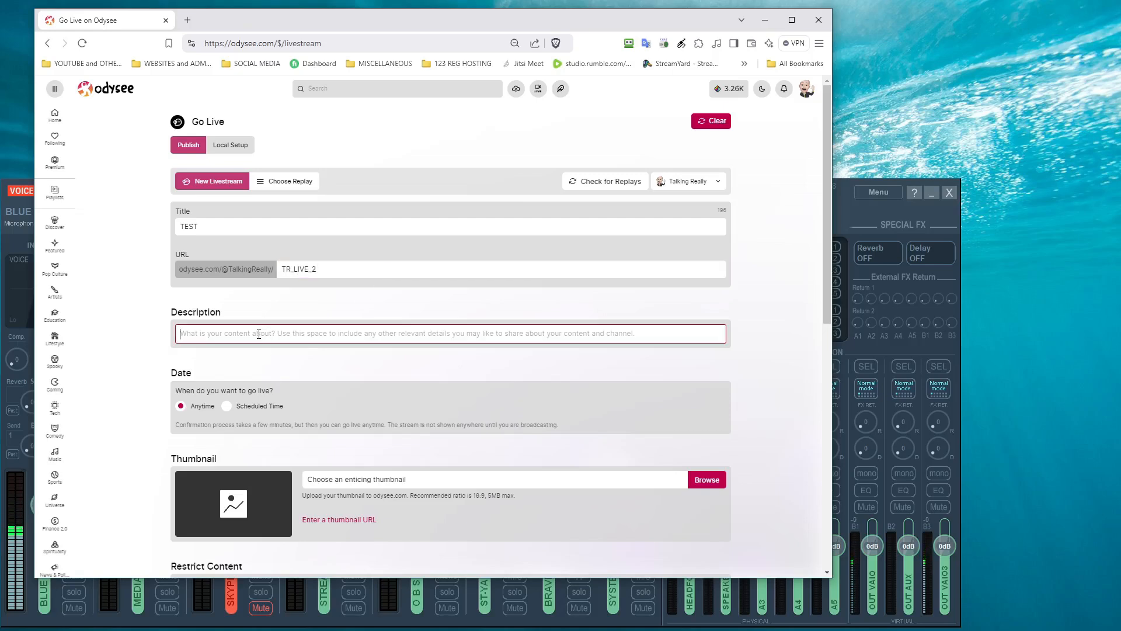
pyautogui.write('TEST')
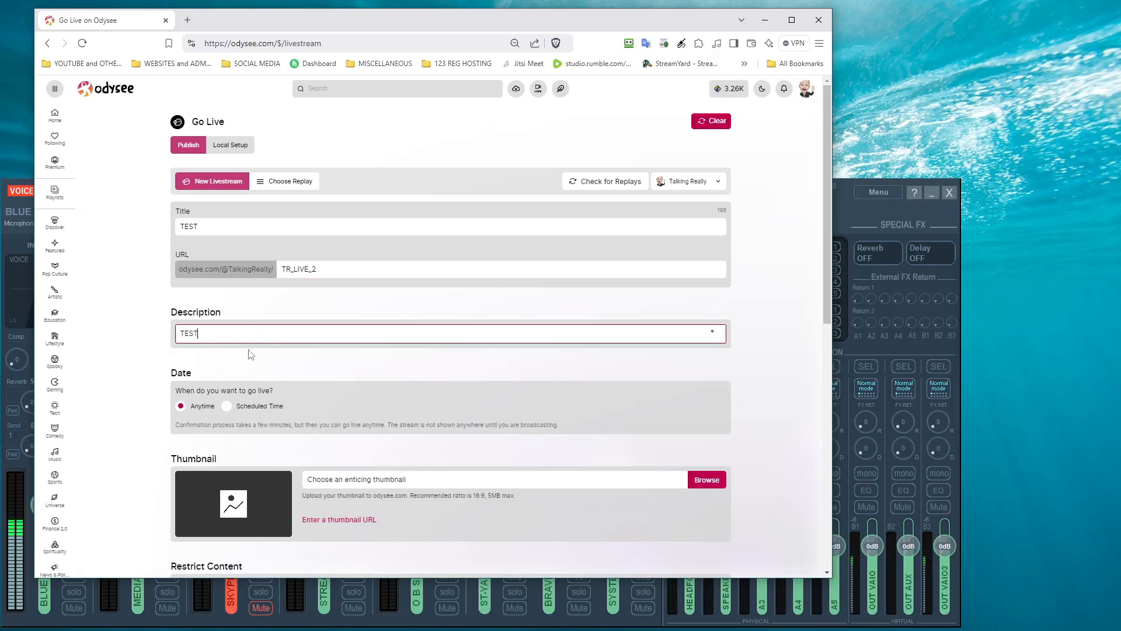
pyautogui.click(228, 407)
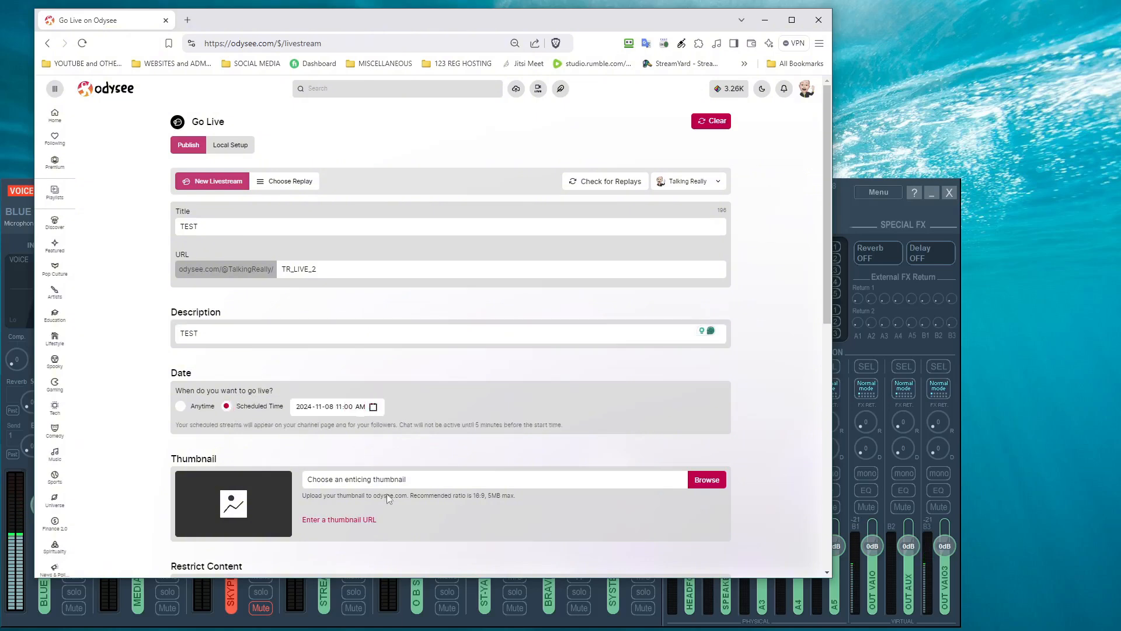
pyautogui.scroll(-1, 386, 493)
pyautogui.scroll(-1, 385, 497)
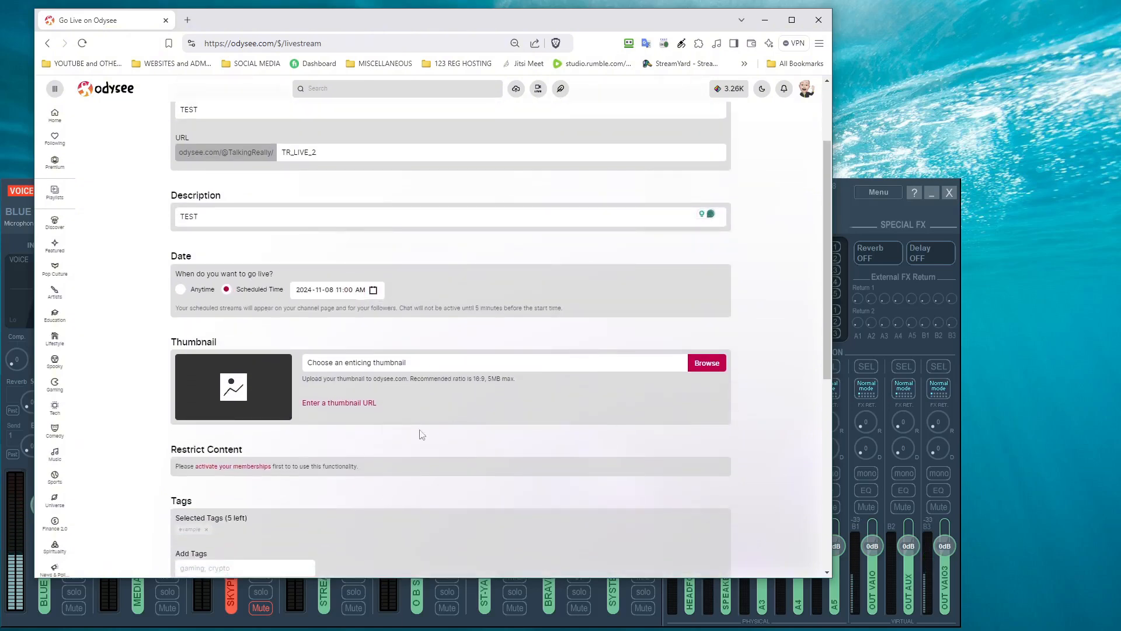
pyautogui.click(706, 364)
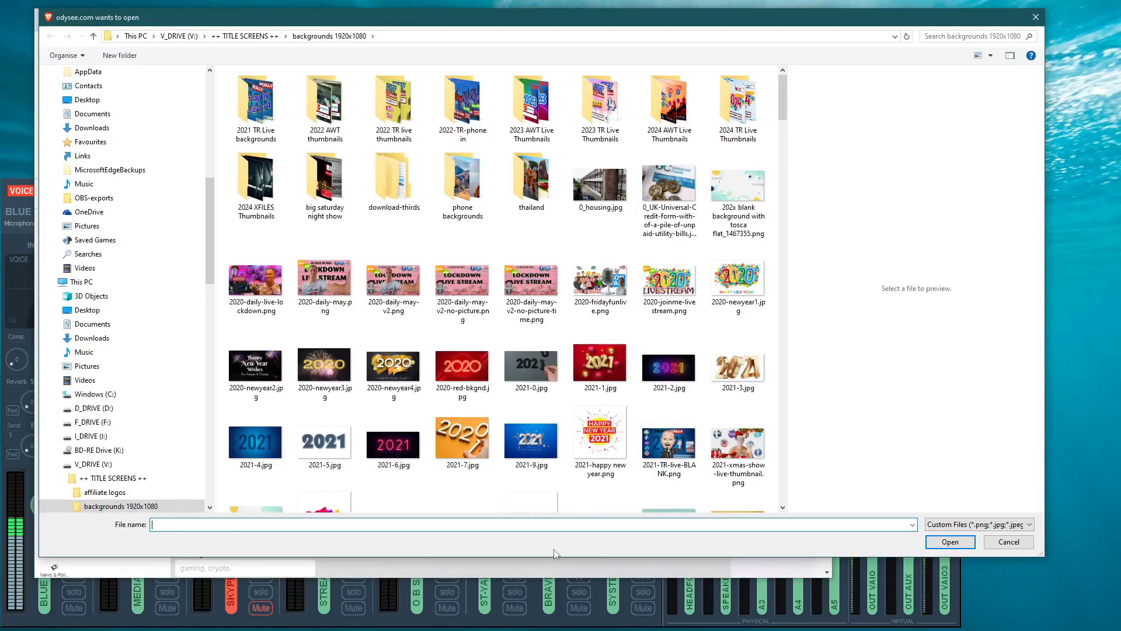
# Step: Choose TR-tn1.png as the livestream thumbnail and confirm its upload
pyautogui.write('TR')
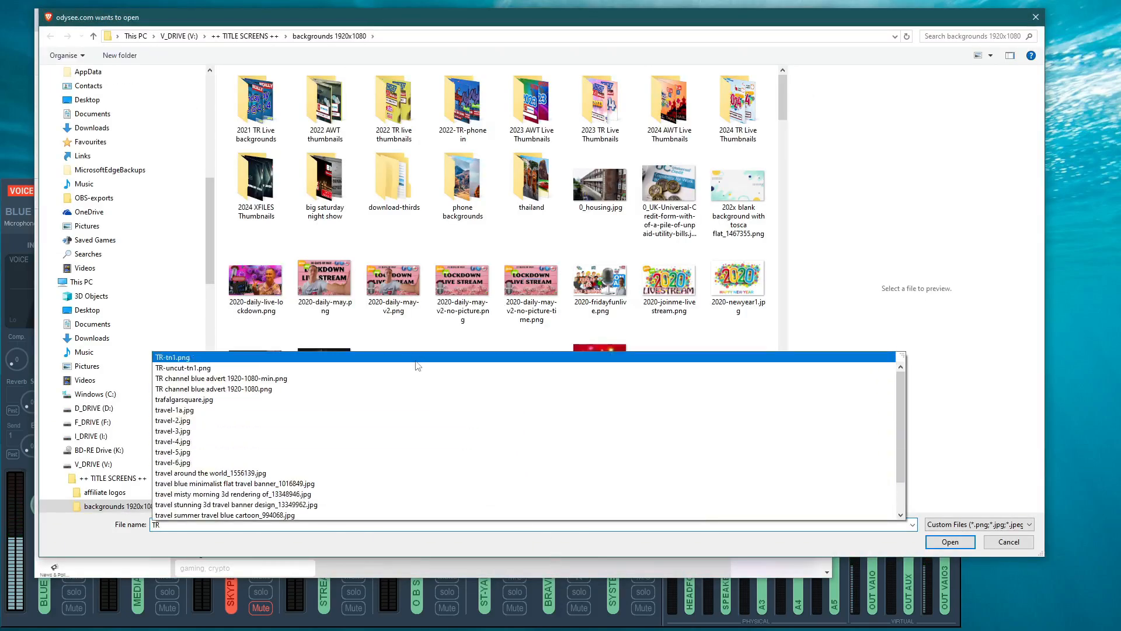
pyautogui.click(415, 361)
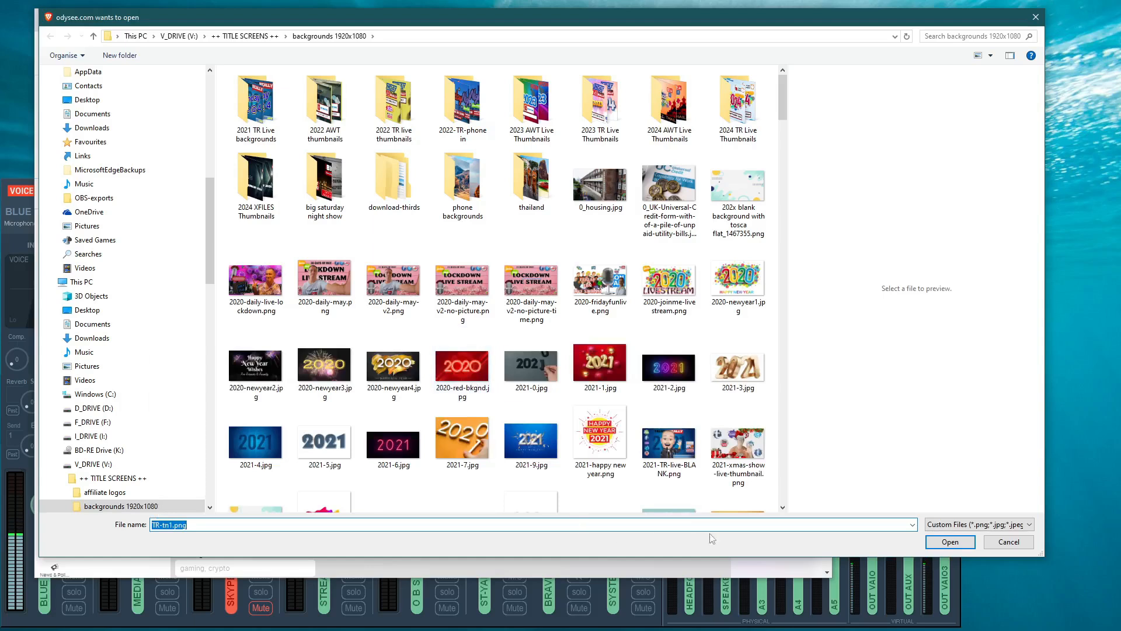
pyautogui.click(933, 541)
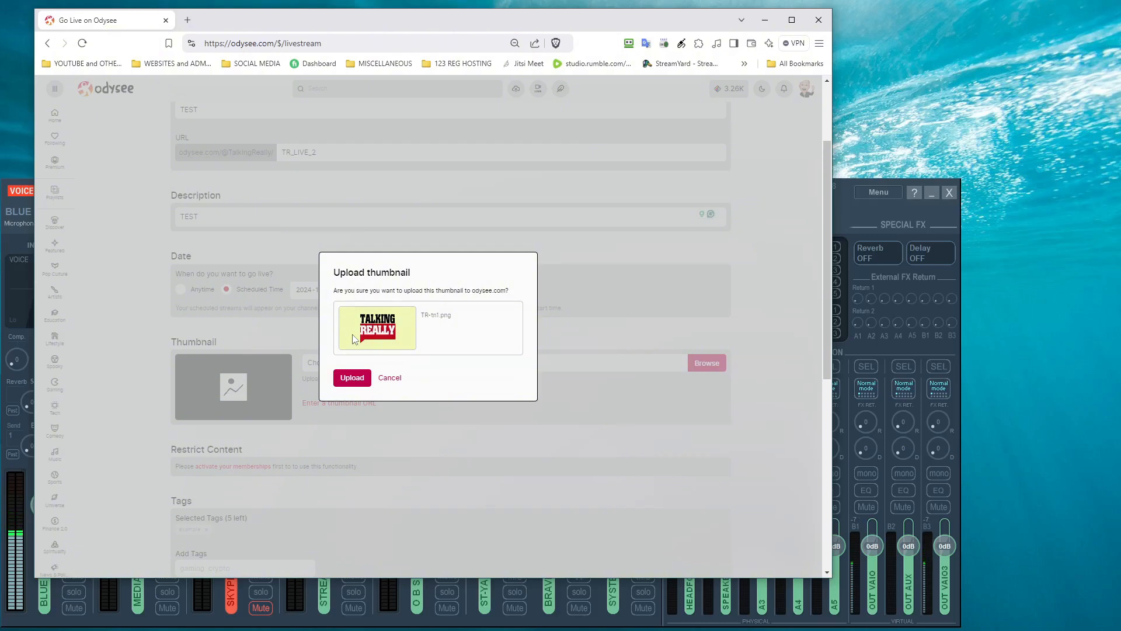
pyautogui.click(352, 377)
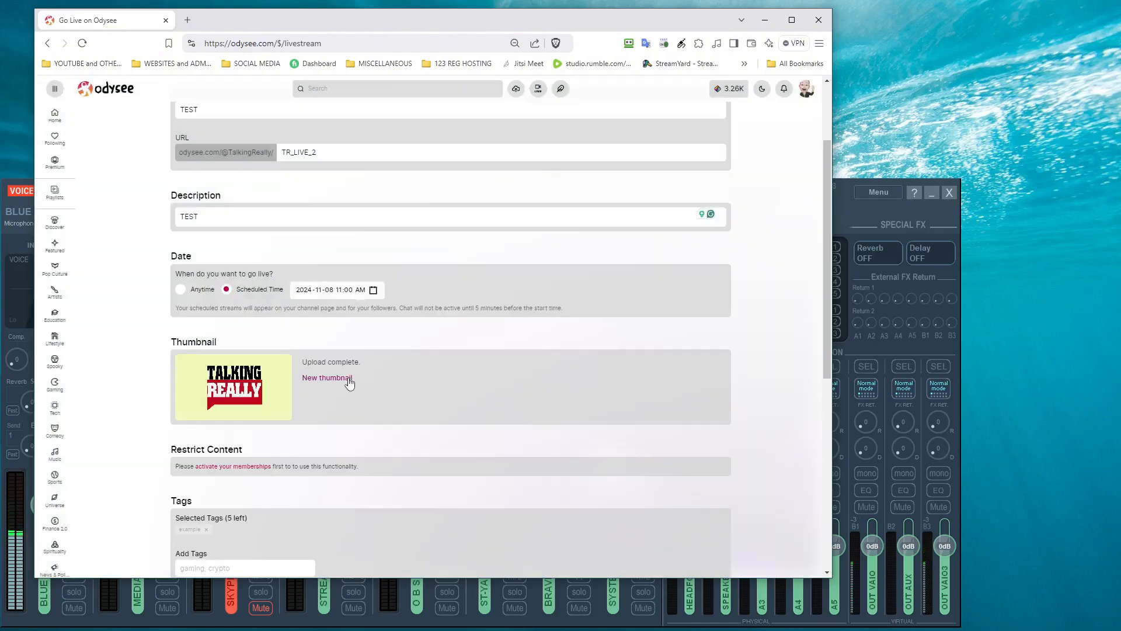
# Step: Add the tag test to the livestream
pyautogui.scroll(-2, 344, 397)
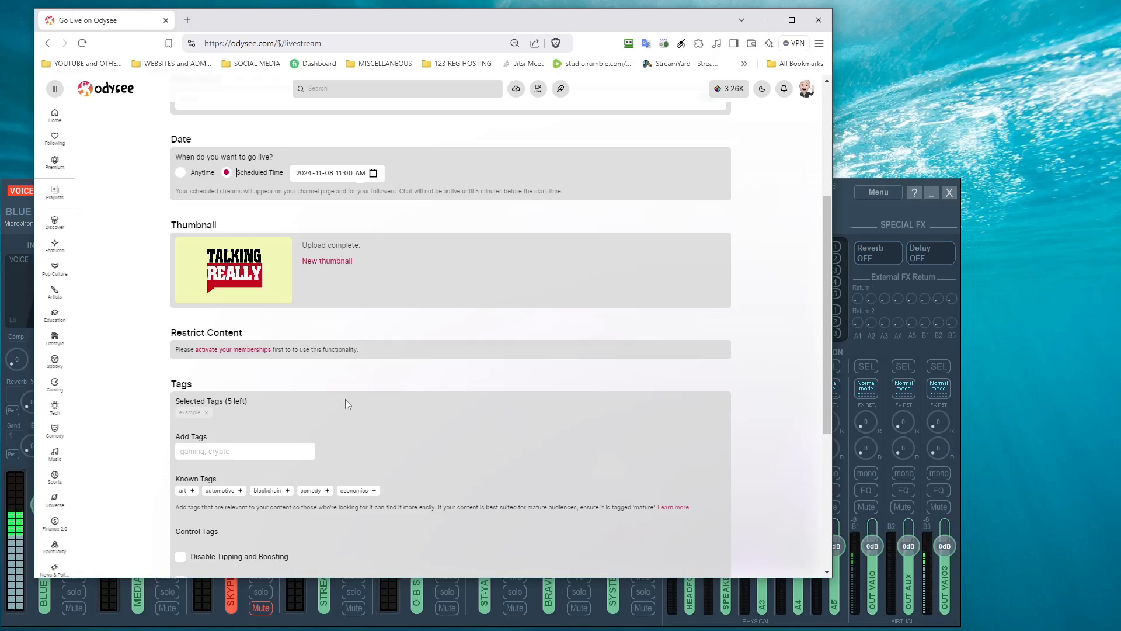
pyautogui.scroll(-1, 346, 398)
pyautogui.click(312, 397)
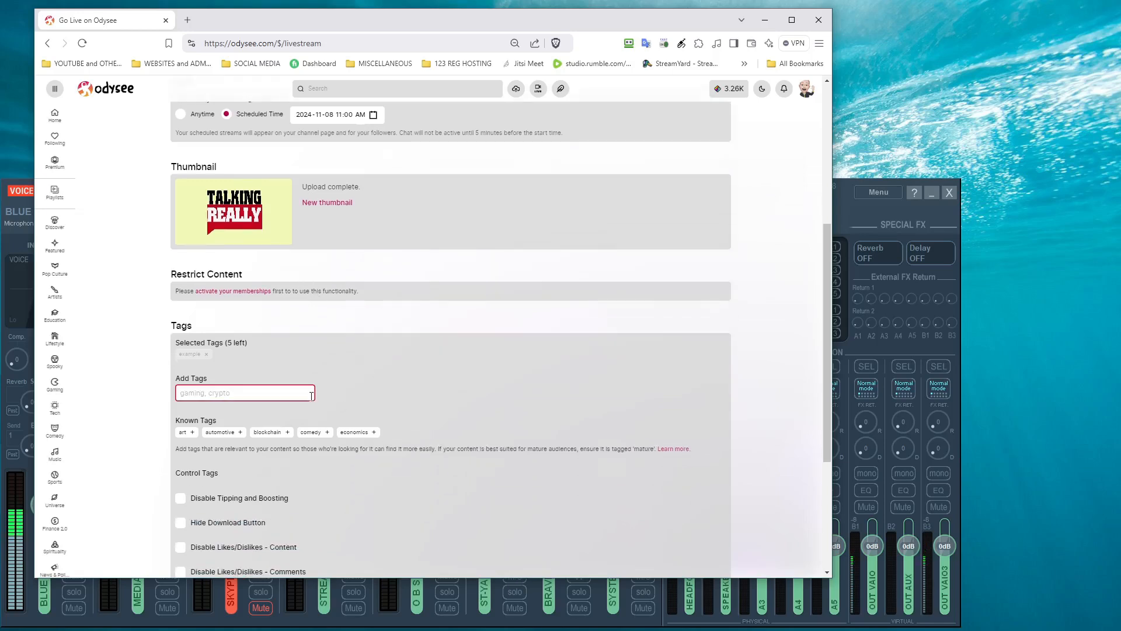
pyautogui.write('T')
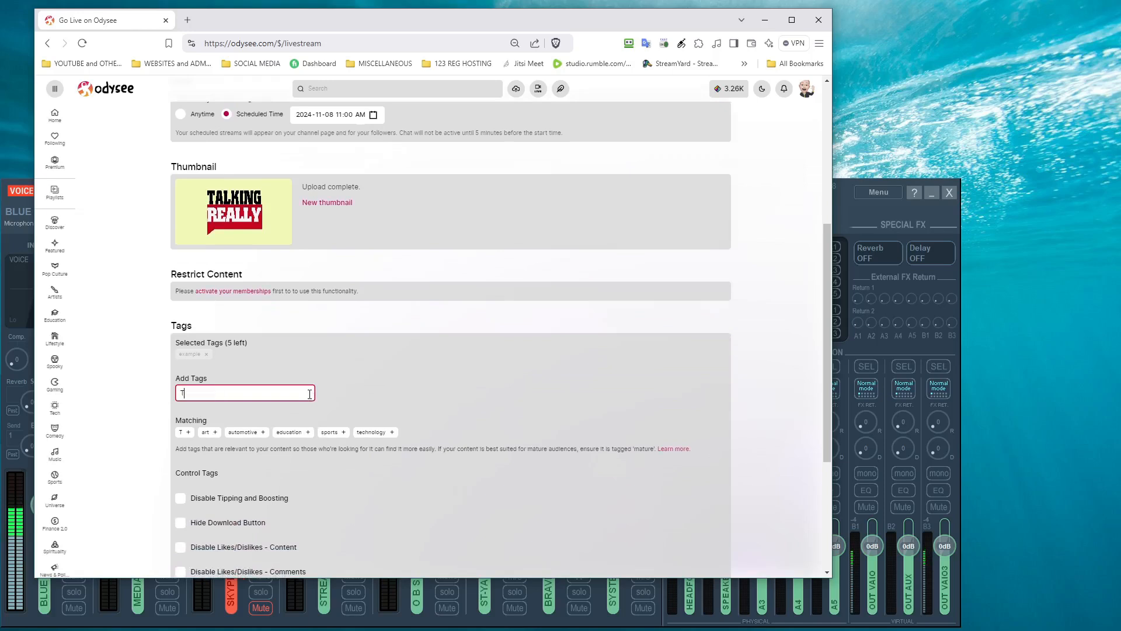
pyautogui.write('EST')
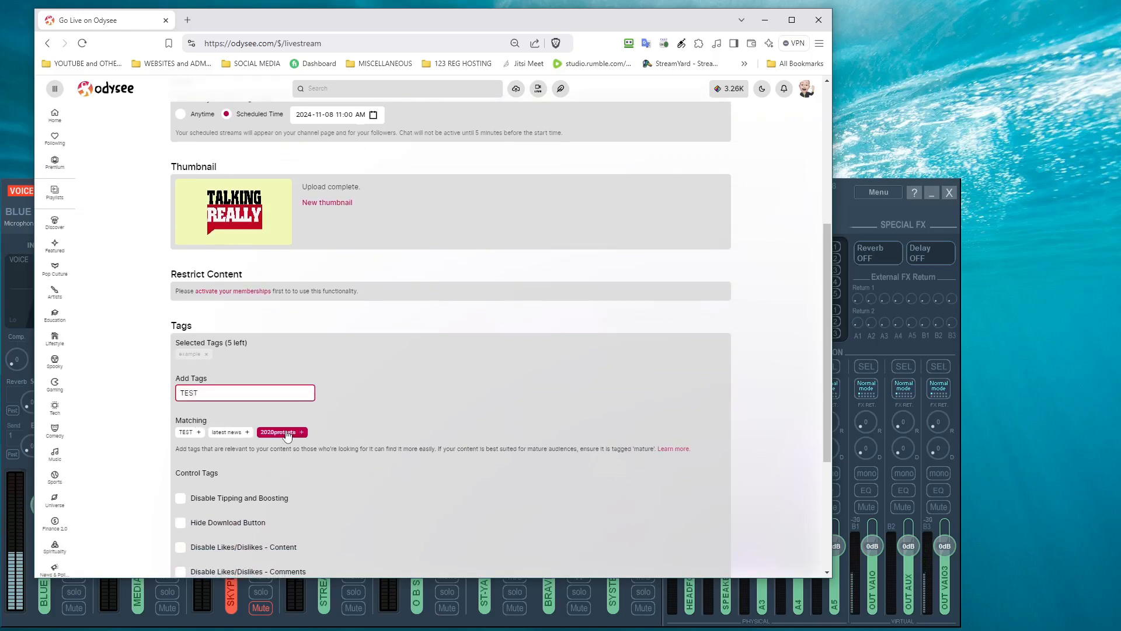
pyautogui.click(182, 436)
# Step: Hide the download button, reveal Additional Options, and create the livestream
pyautogui.scroll(-3, 209, 439)
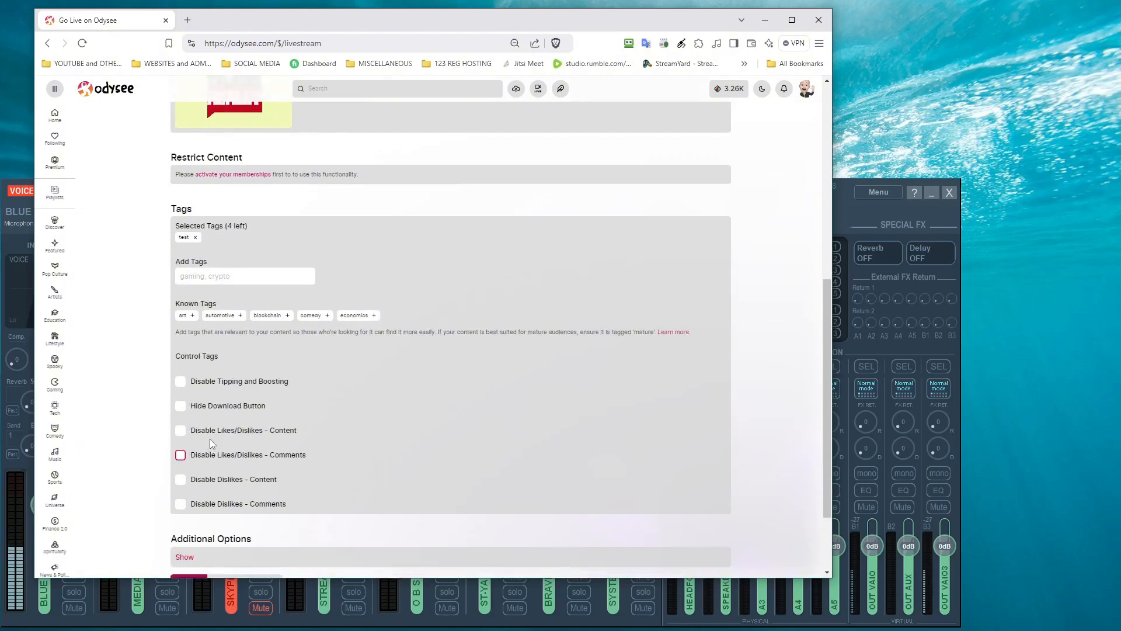
pyautogui.scroll(-1, 210, 443)
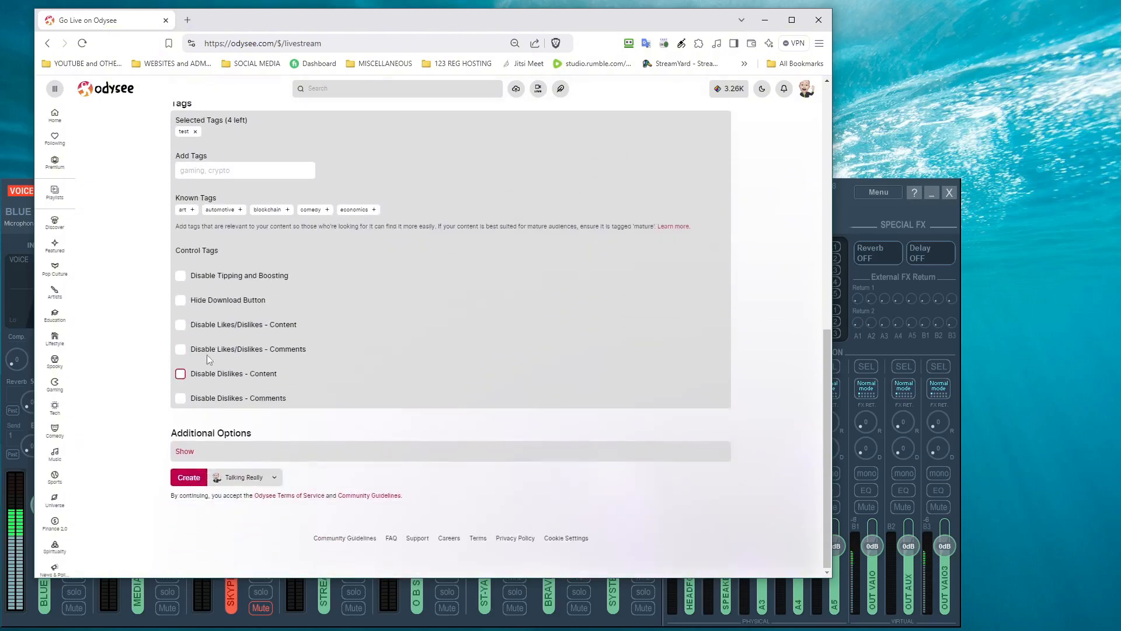
pyautogui.click(182, 303)
pyautogui.click(190, 451)
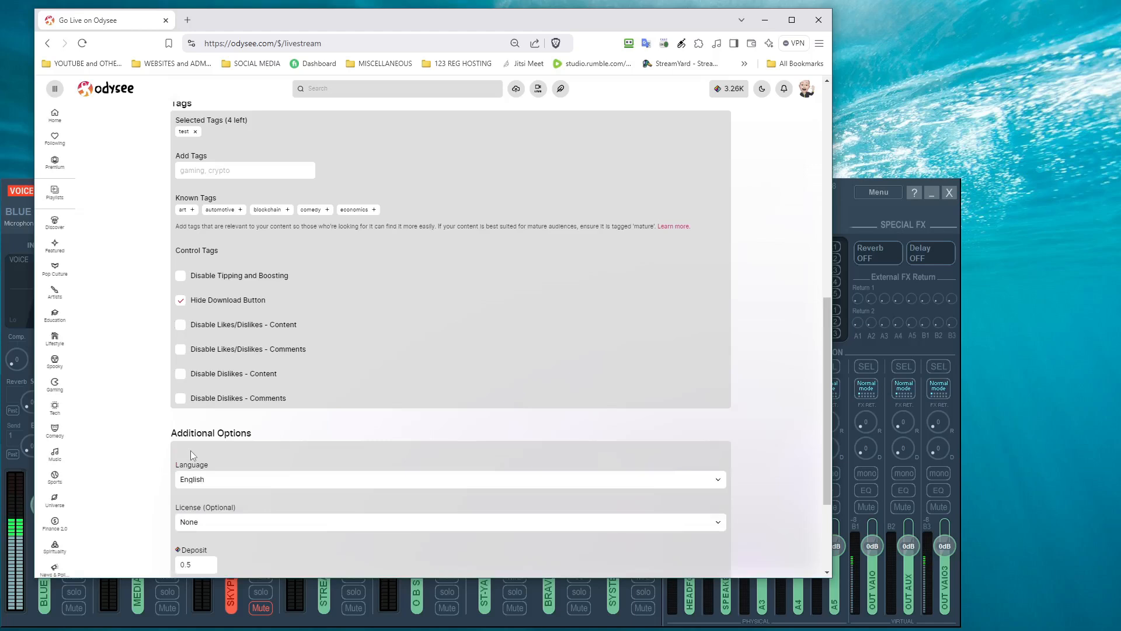
pyautogui.scroll(-2, 190, 450)
pyautogui.click(191, 450)
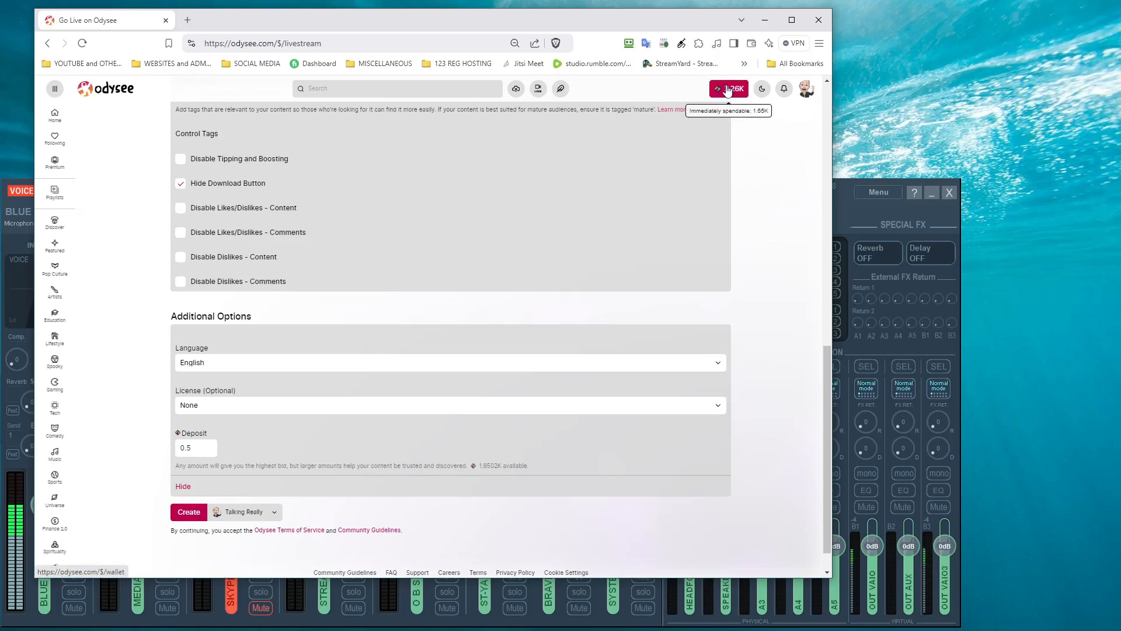
pyautogui.click(188, 512)
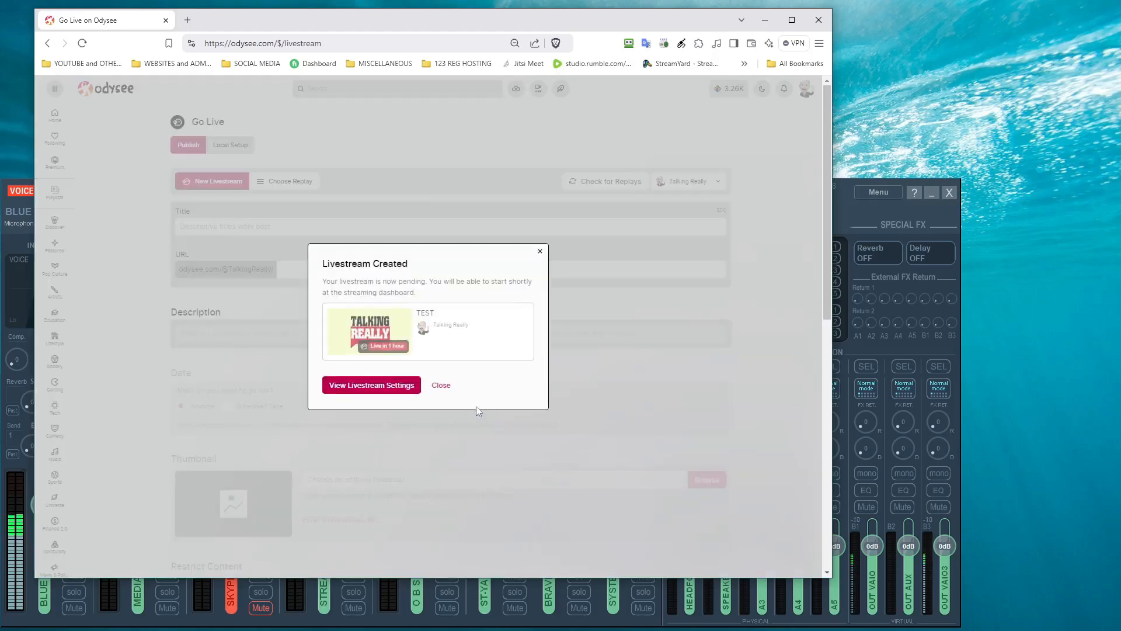
# Step: Open the new livestream's settings from the Livestream Created dialog
pyautogui.click(371, 387)
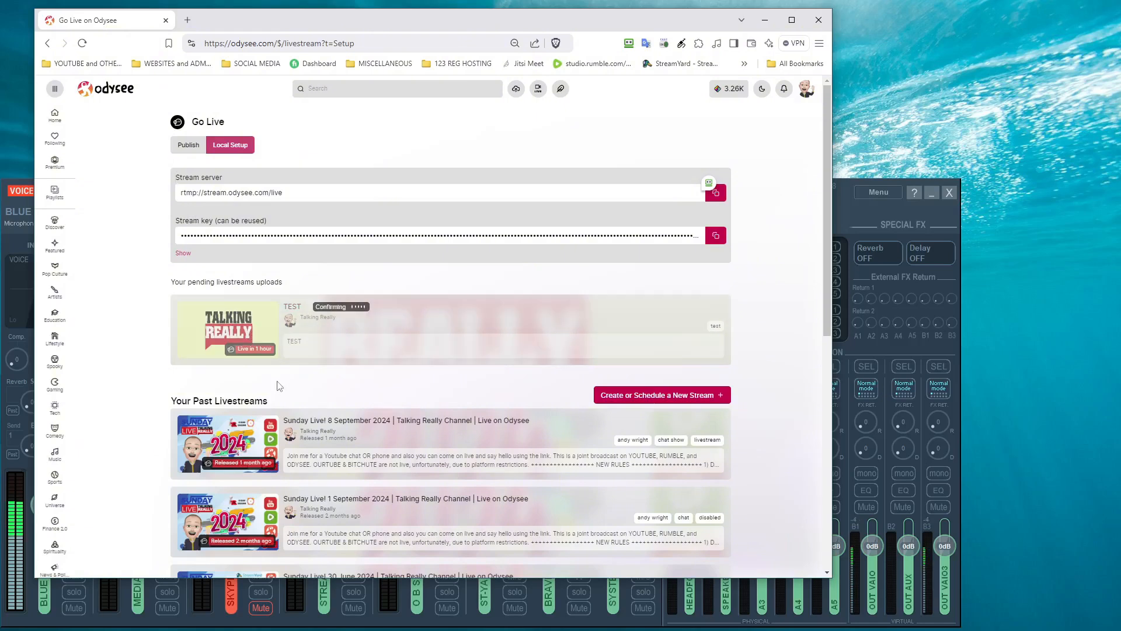
# Step: Select the stream key field, then open the scheduled TEST livestream's page
pyautogui.click(326, 233)
pyautogui.click(328, 254)
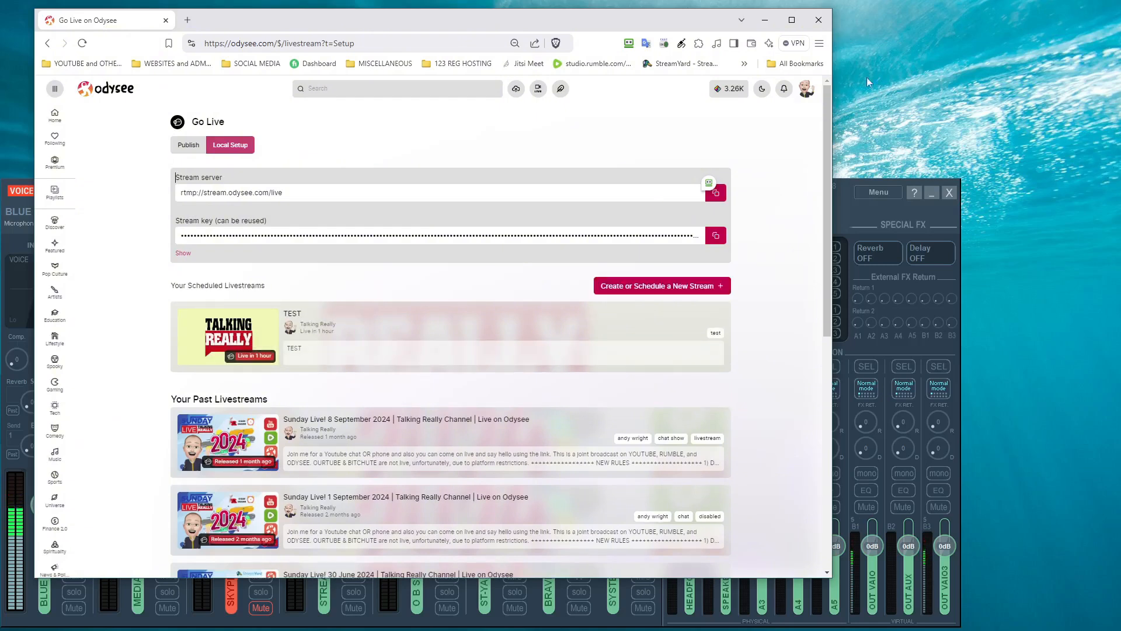
pyautogui.click(214, 346)
pyautogui.scroll(-5, 226, 345)
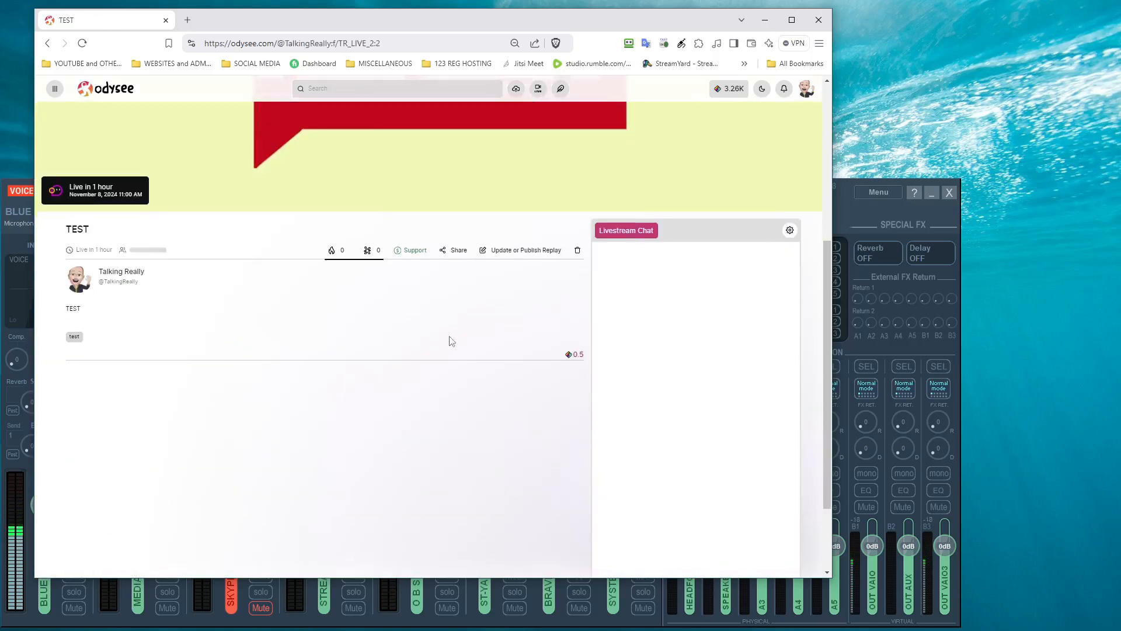
# Step: Pop the livestream chat out into its own window and open the Talking Really channel page
pyautogui.click(788, 232)
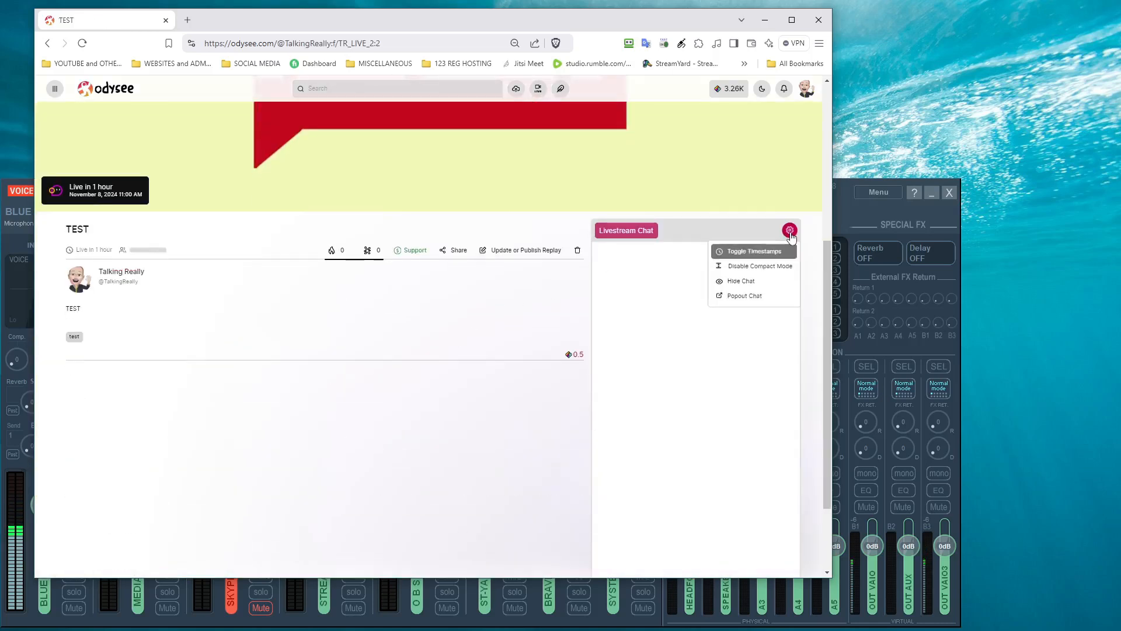
pyautogui.click(757, 296)
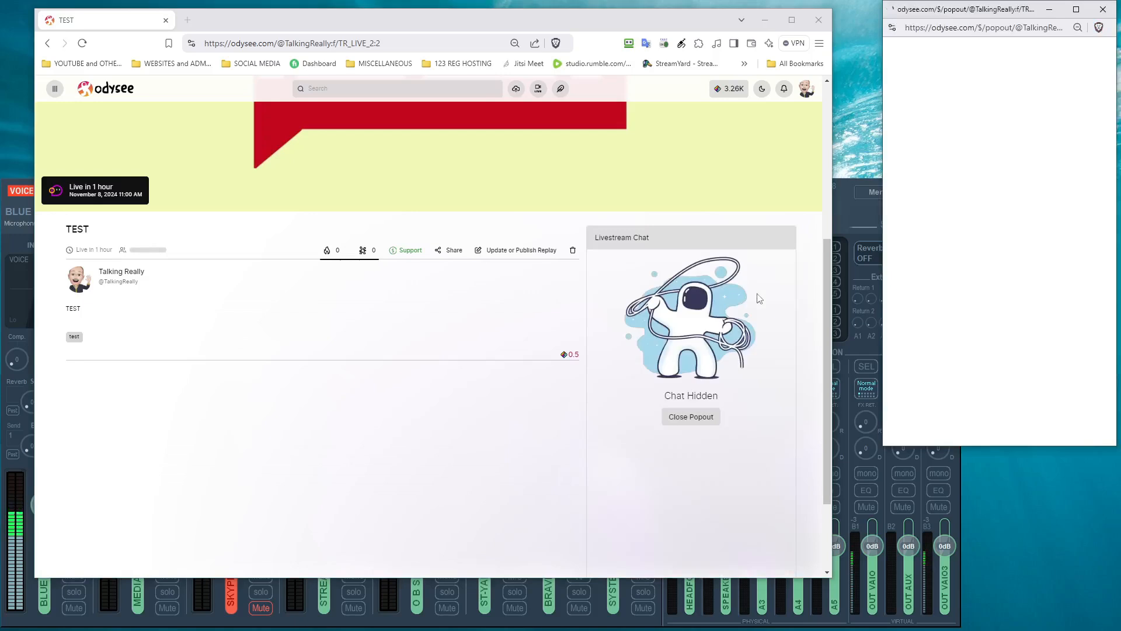
pyautogui.scroll(5, 175, 417)
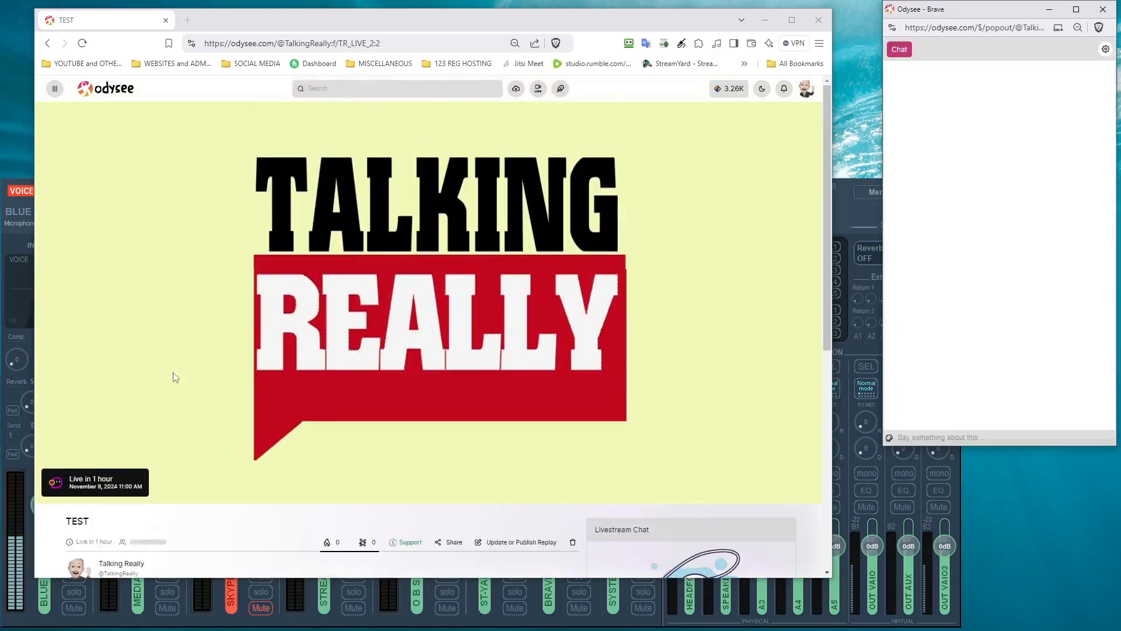
pyautogui.scroll(-3, 166, 361)
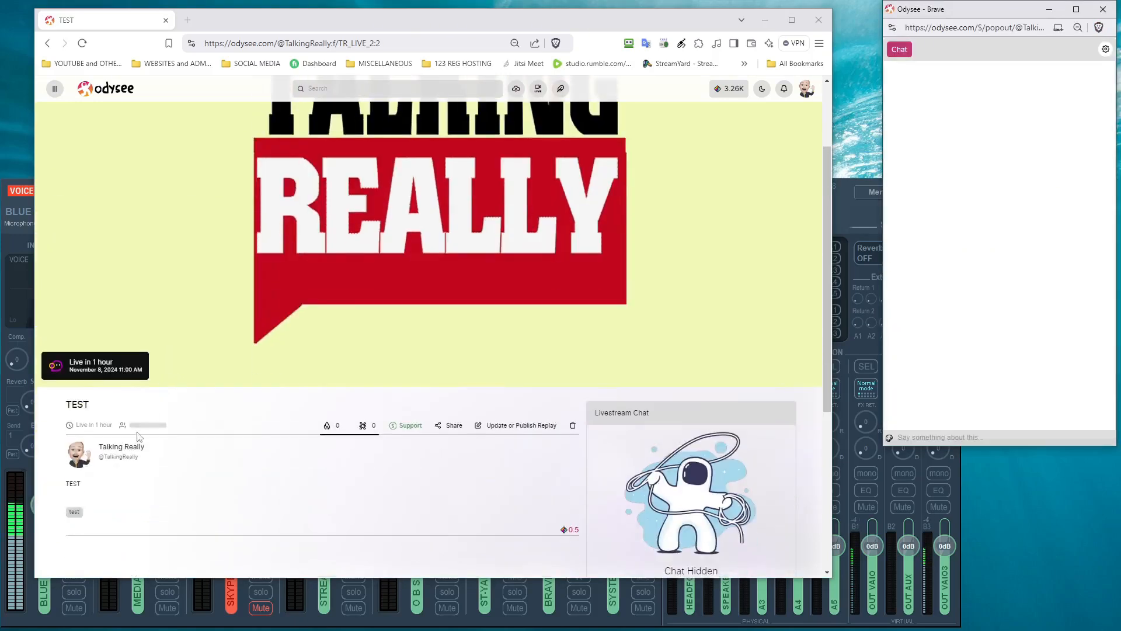
pyautogui.click(128, 448)
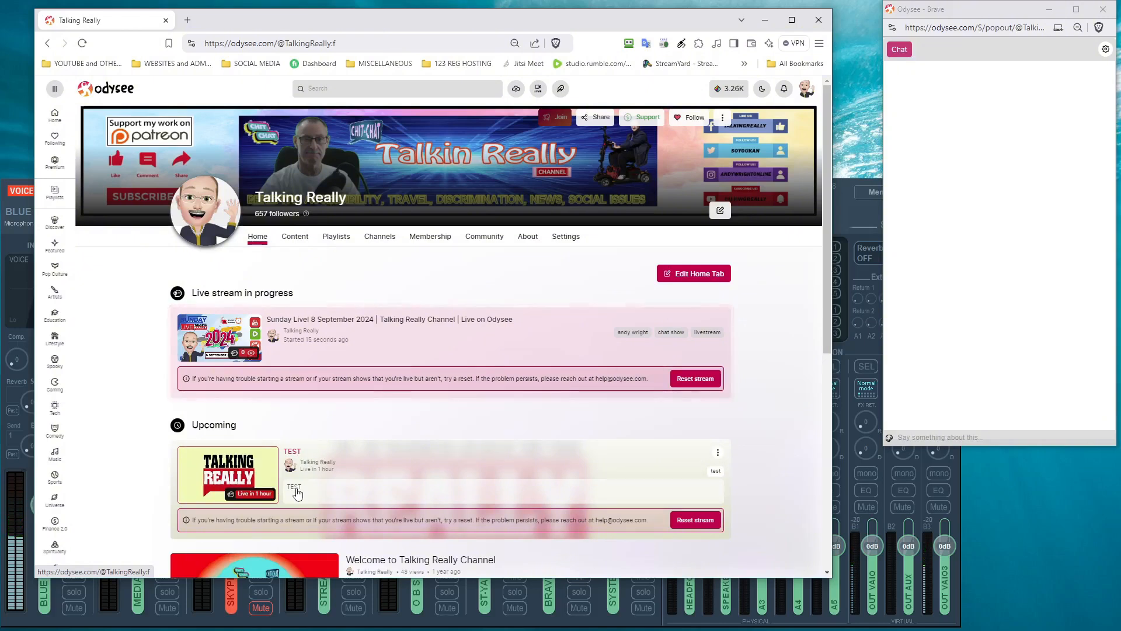
# Step: Open the 'Sunday Live! 8 September 2024' stream page from the channel home
pyautogui.scroll(-2, 297, 493)
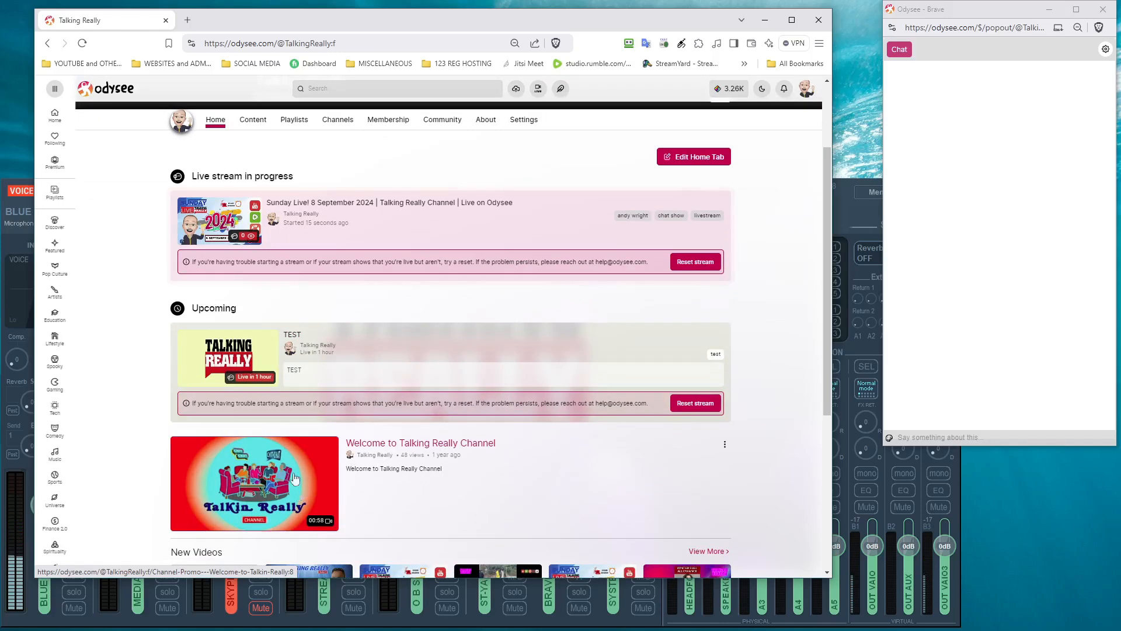
pyautogui.scroll(2, 247, 359)
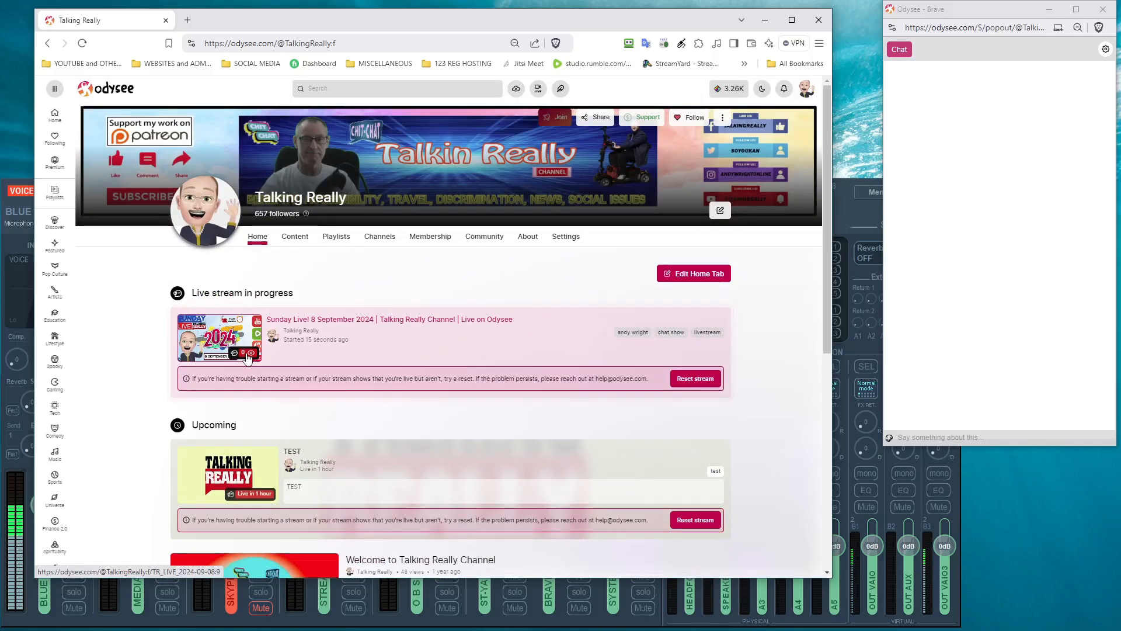
pyautogui.scroll(-2, 247, 358)
pyautogui.scroll(2, 248, 359)
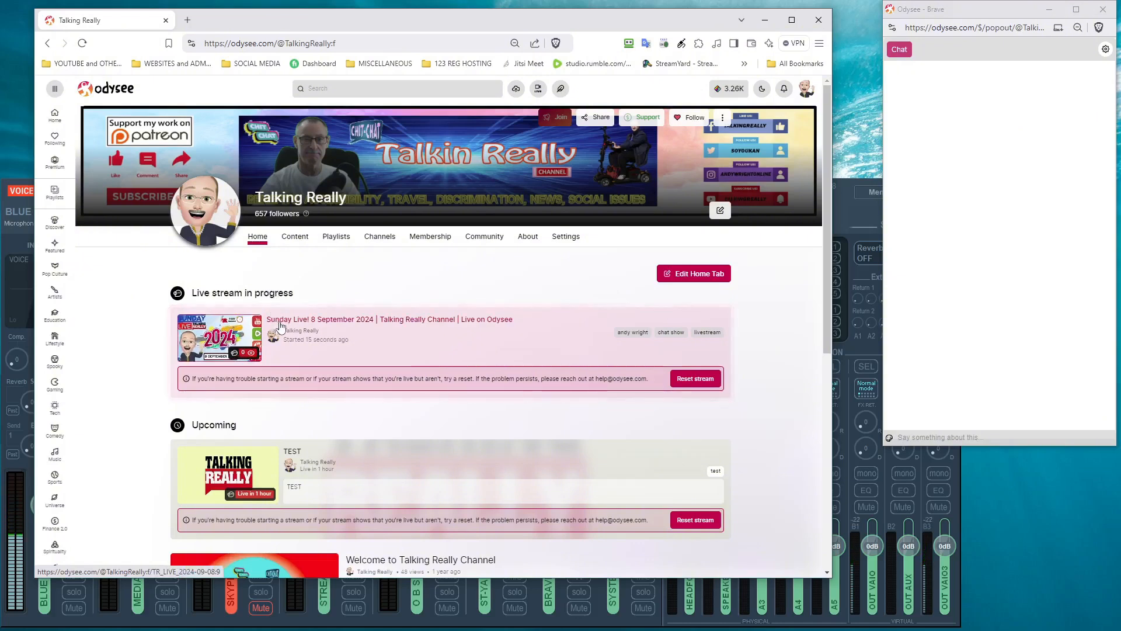
pyautogui.click(344, 320)
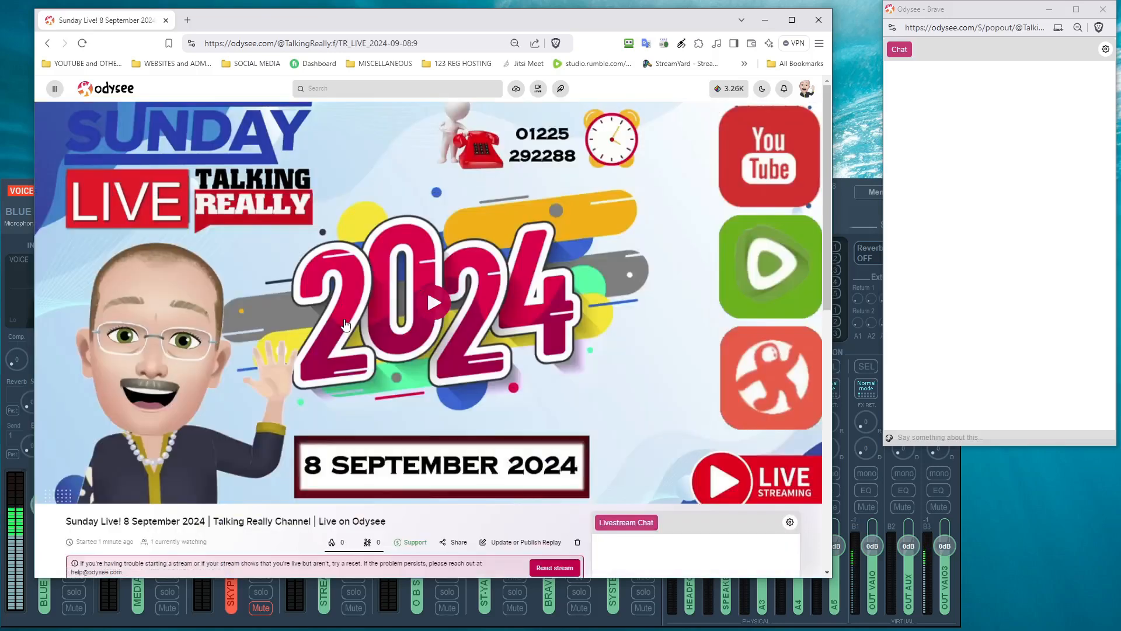
pyautogui.scroll(-2, 344, 331)
pyautogui.scroll(2, 343, 335)
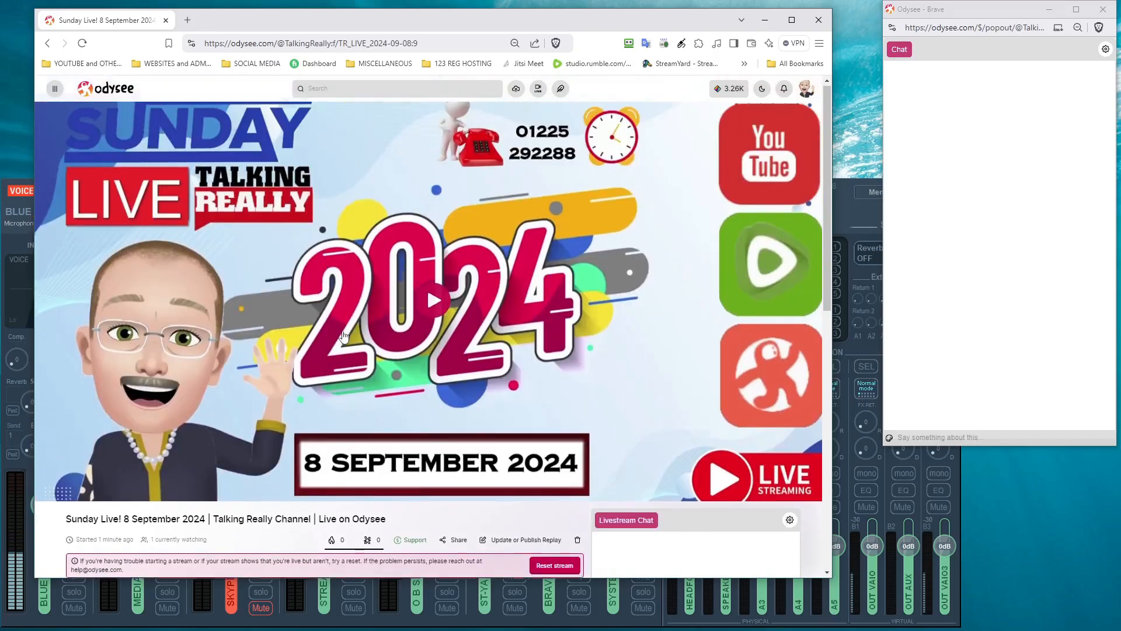
# Step: Return to the Talking Really channel home and scroll back to the top
pyautogui.click(48, 44)
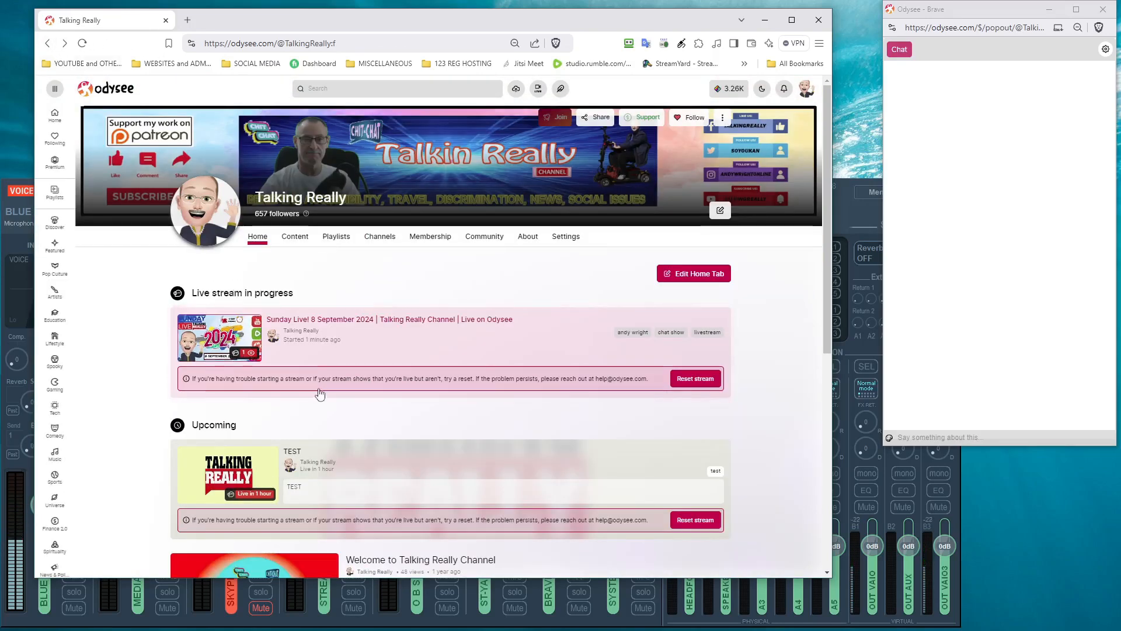
pyautogui.scroll(-1, 311, 418)
pyautogui.scroll(-4, 312, 418)
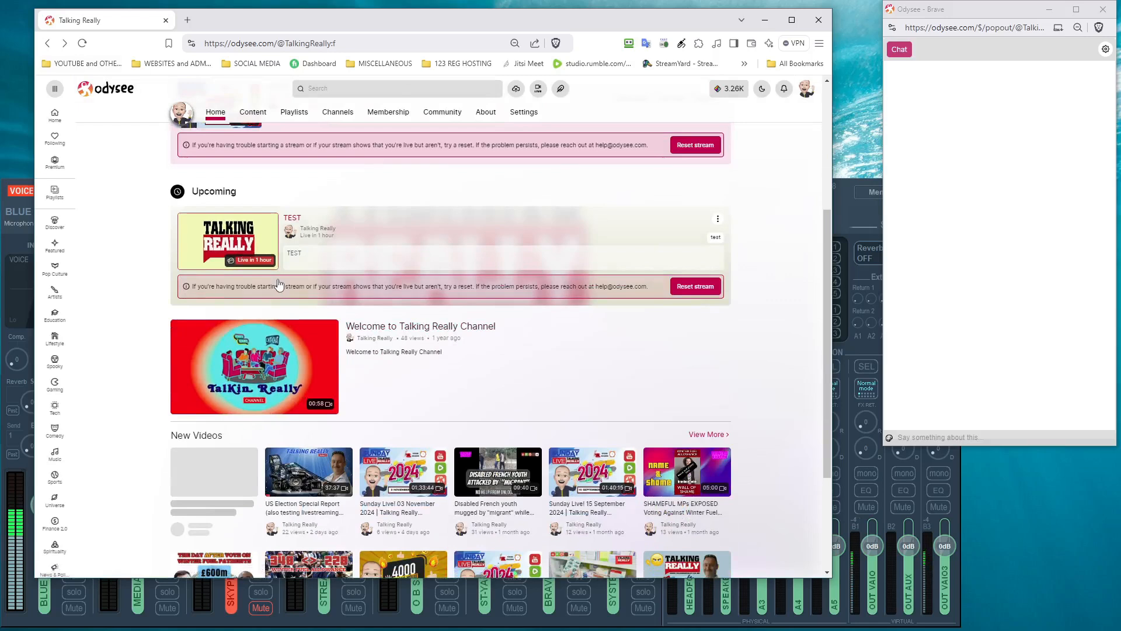
pyautogui.scroll(5, 568, 271)
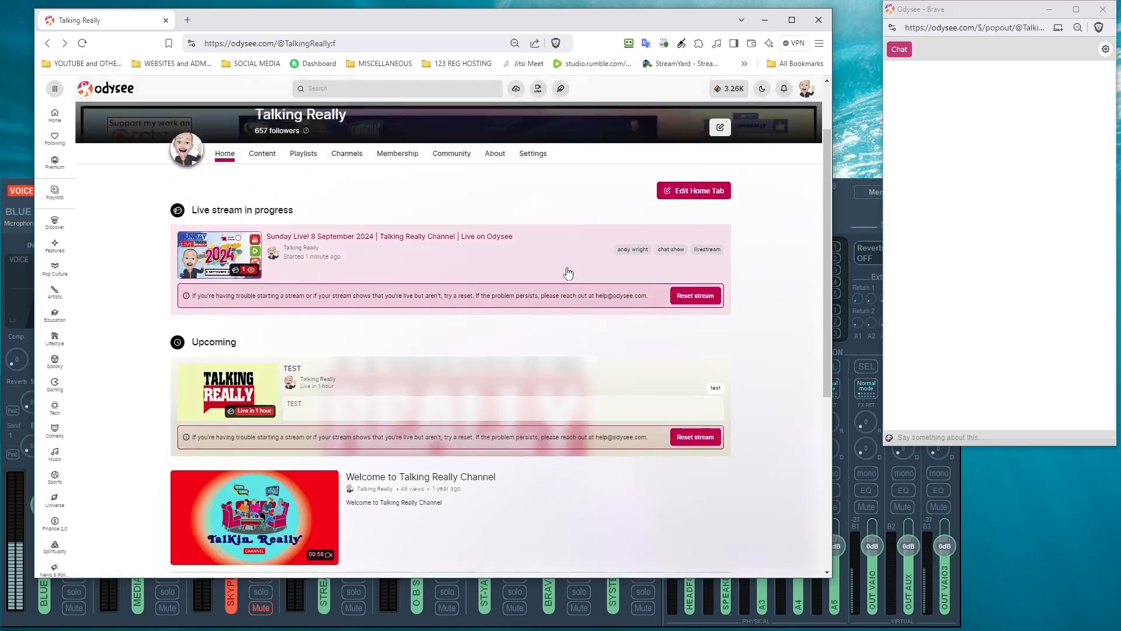
pyautogui.scroll(-1, 568, 272)
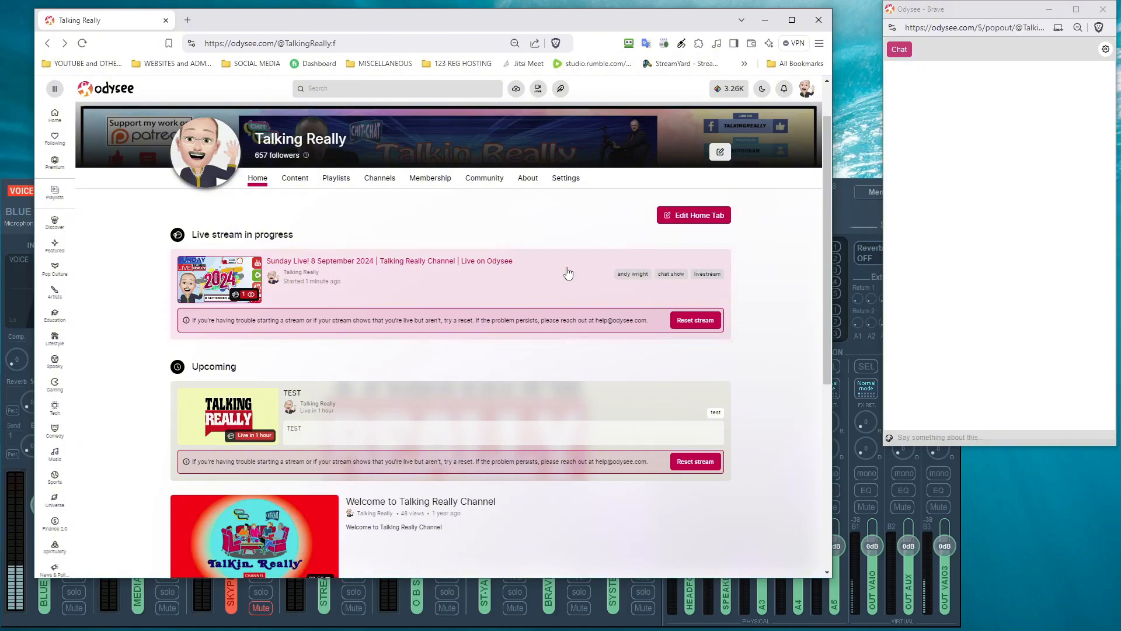
pyautogui.scroll(1, 567, 271)
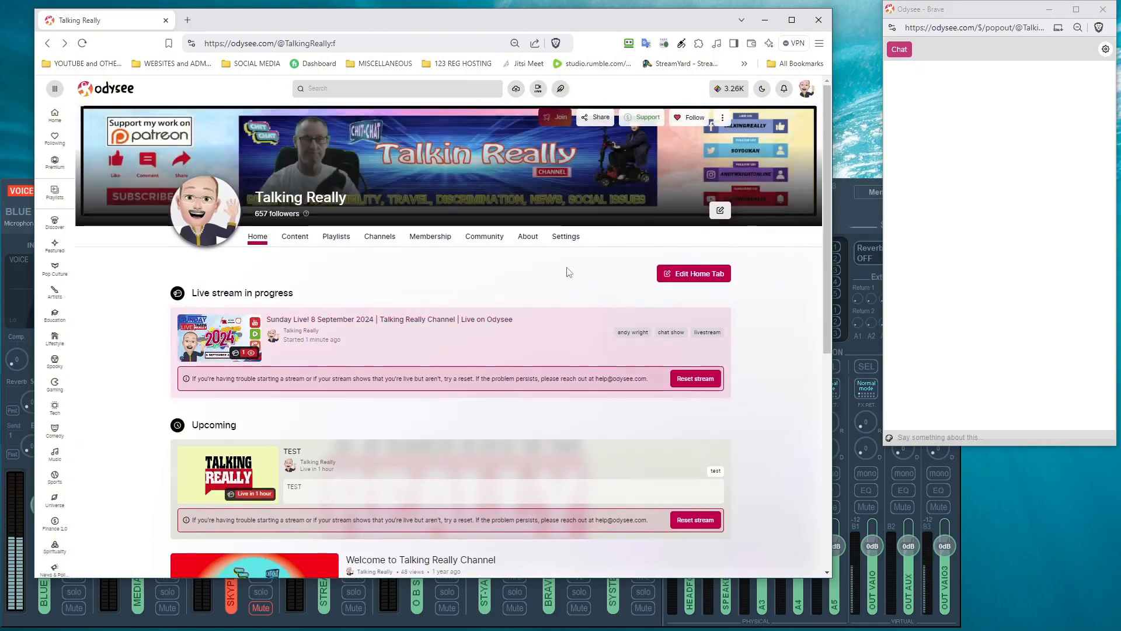
pyautogui.click(538, 89)
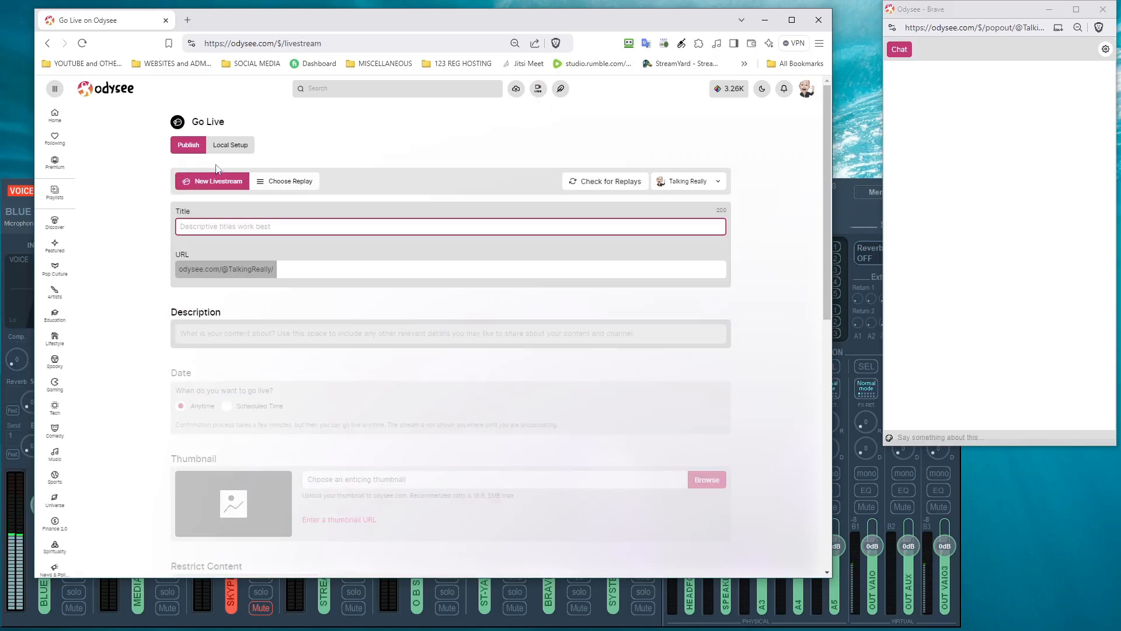
pyautogui.click(230, 146)
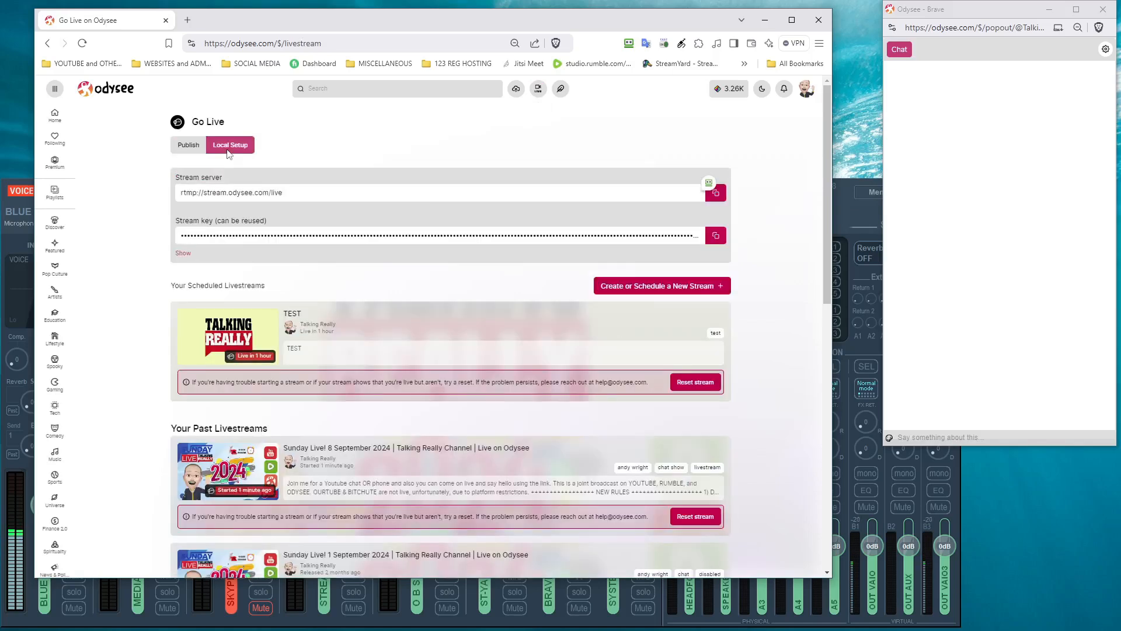
pyautogui.scroll(-3, 211, 341)
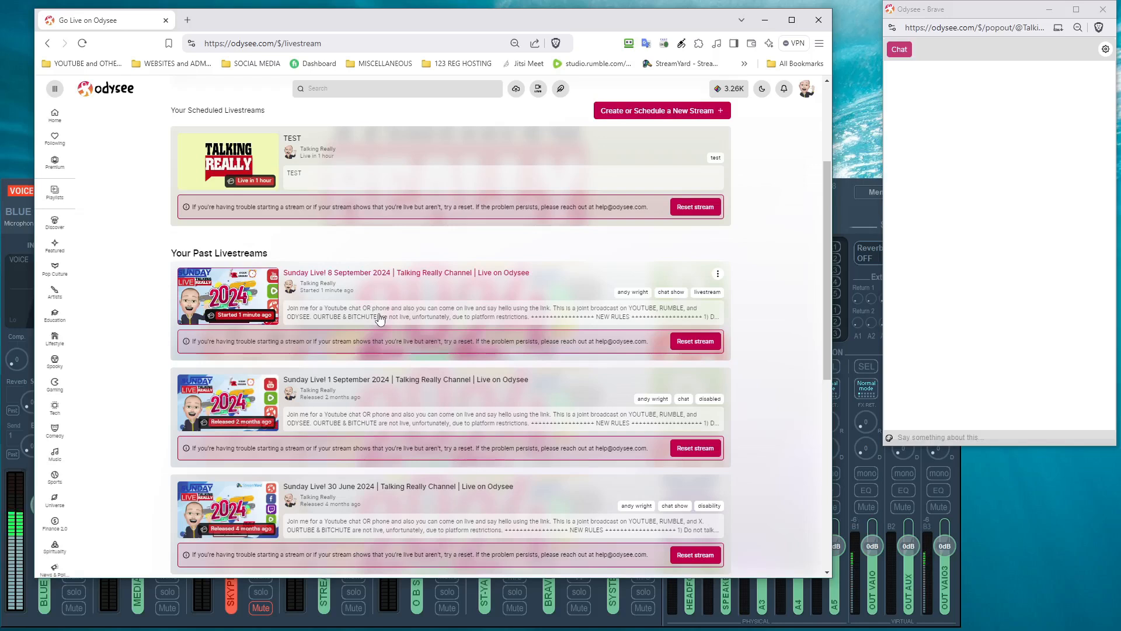
pyautogui.scroll(3, 380, 318)
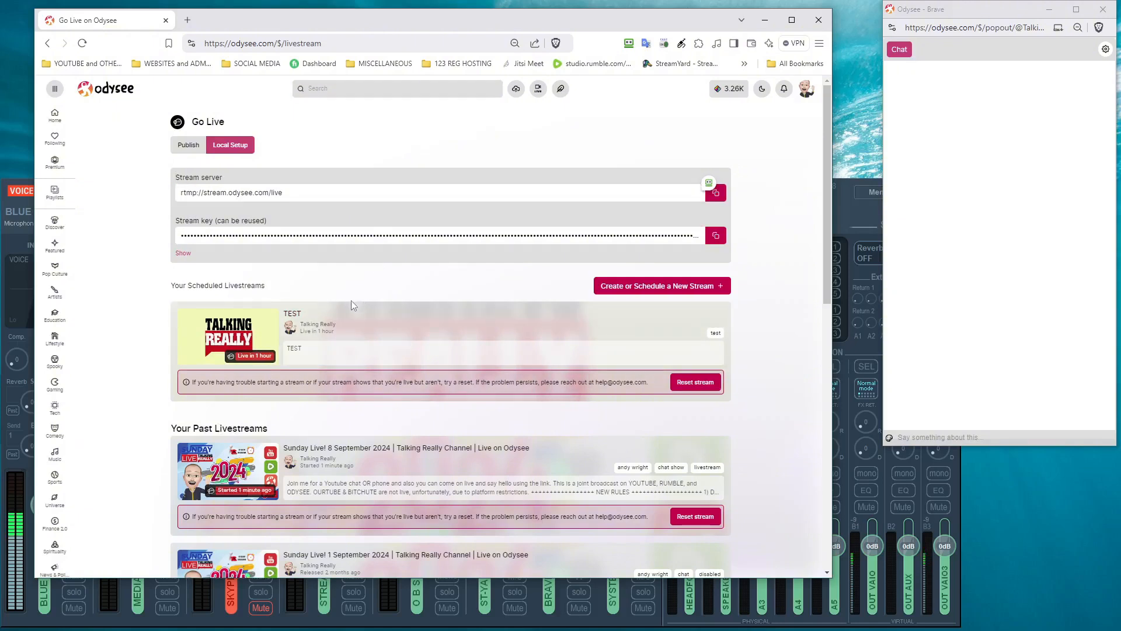
pyautogui.click(341, 316)
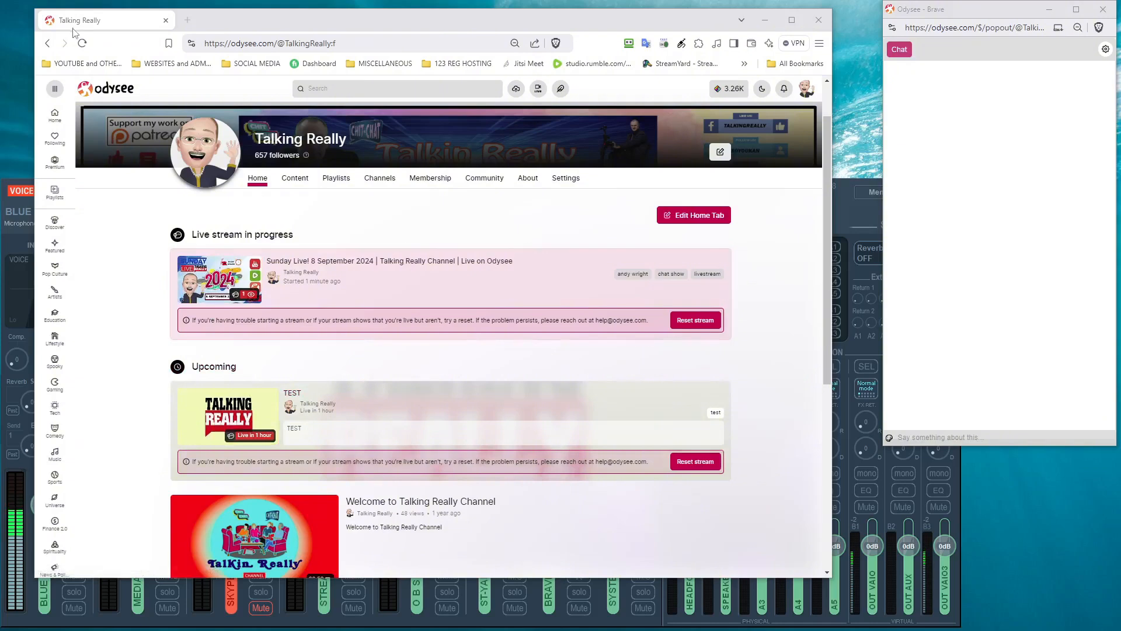
# Step: Reload the Talking Really channel page and open the upcoming TEST stream's page
pyautogui.click(82, 43)
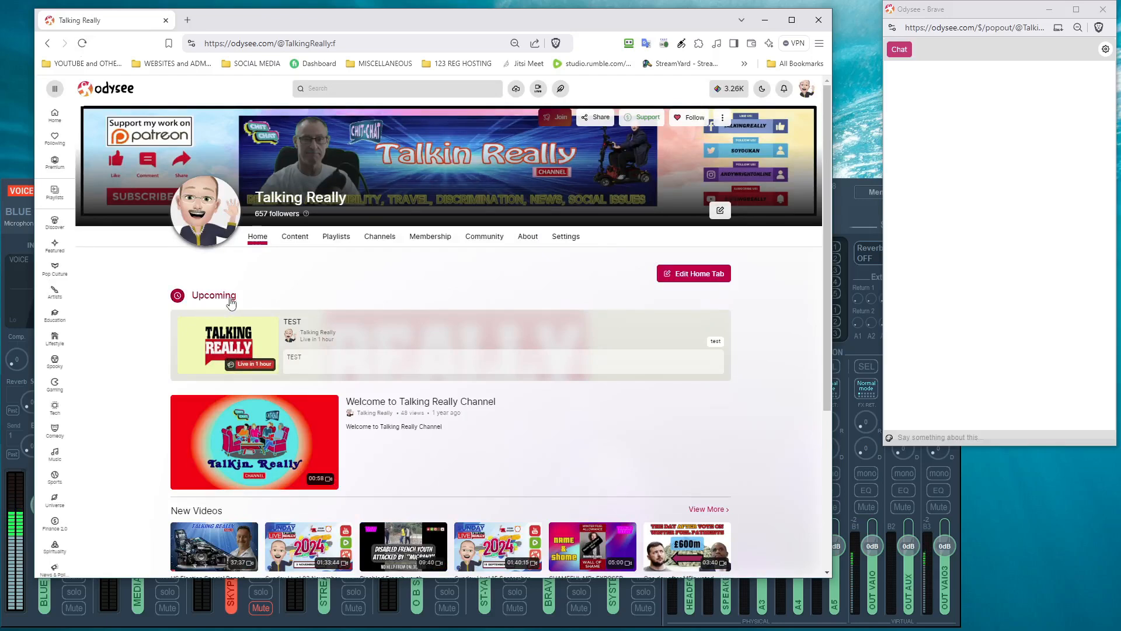
pyautogui.click(232, 329)
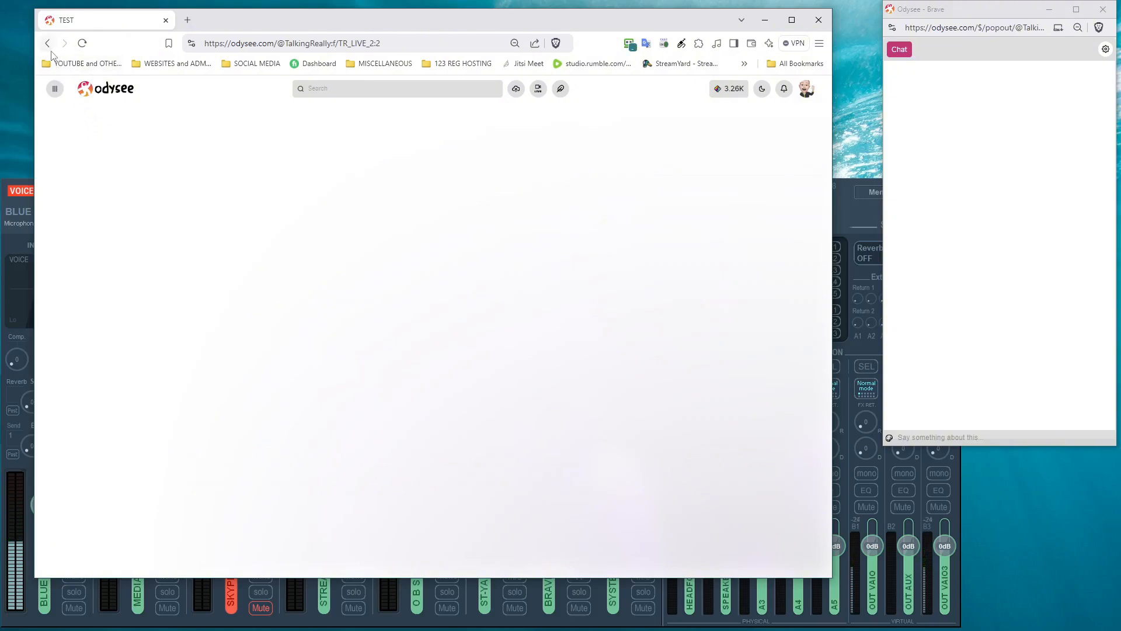
# Step: Recover the hung TEST stream page by exiting and reloading it until it shows 'Live in 59 minutes'
pyautogui.click(81, 50)
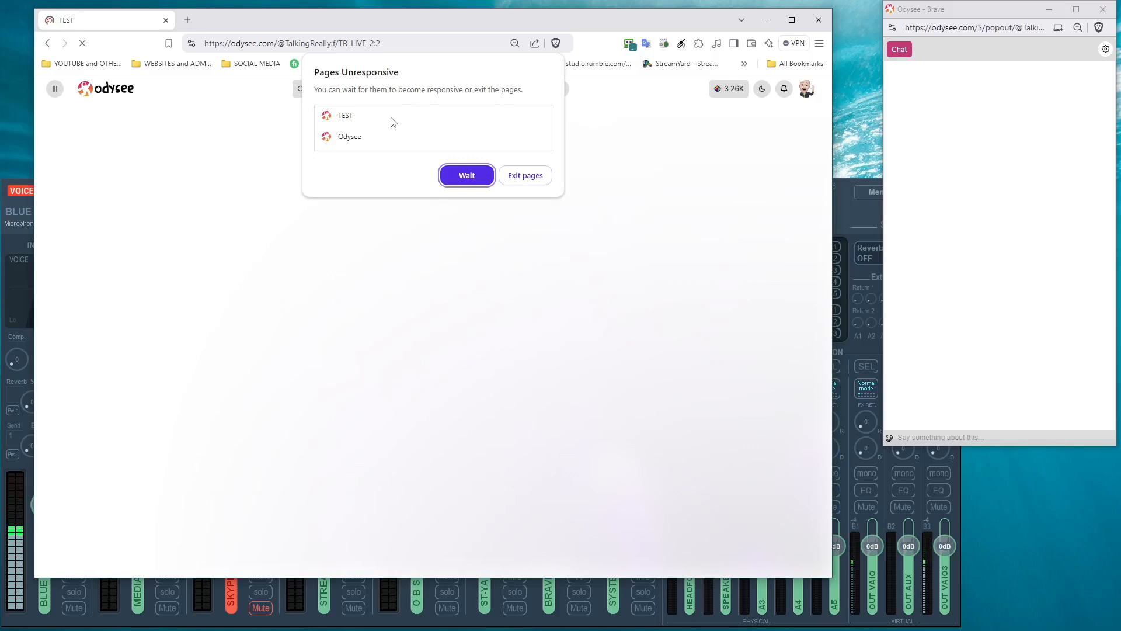
pyautogui.click(466, 182)
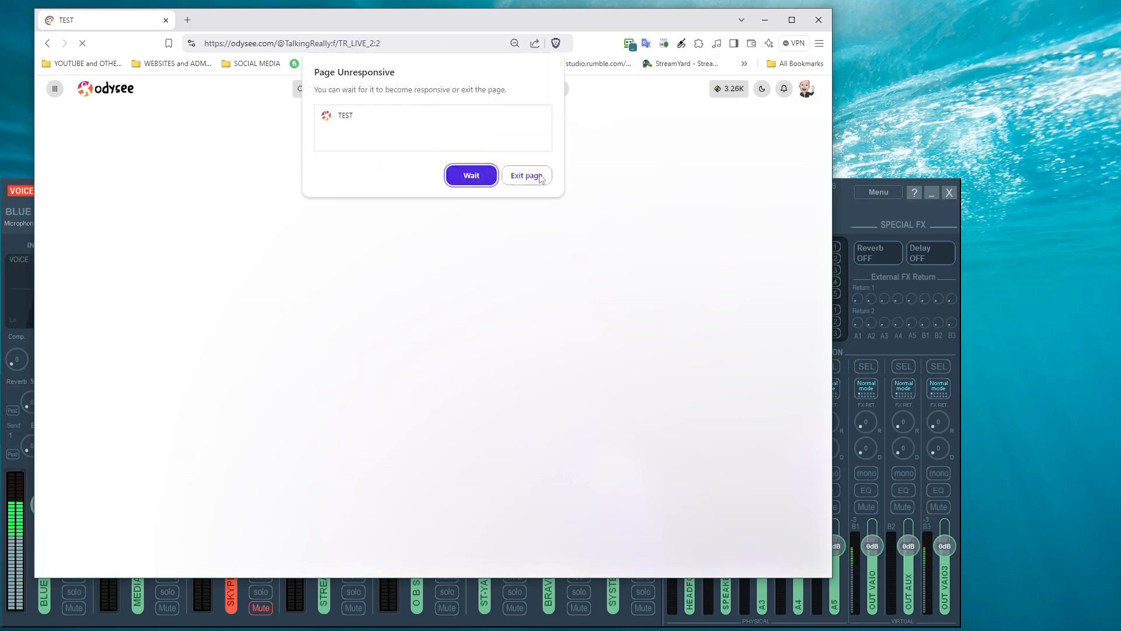
pyautogui.click(542, 177)
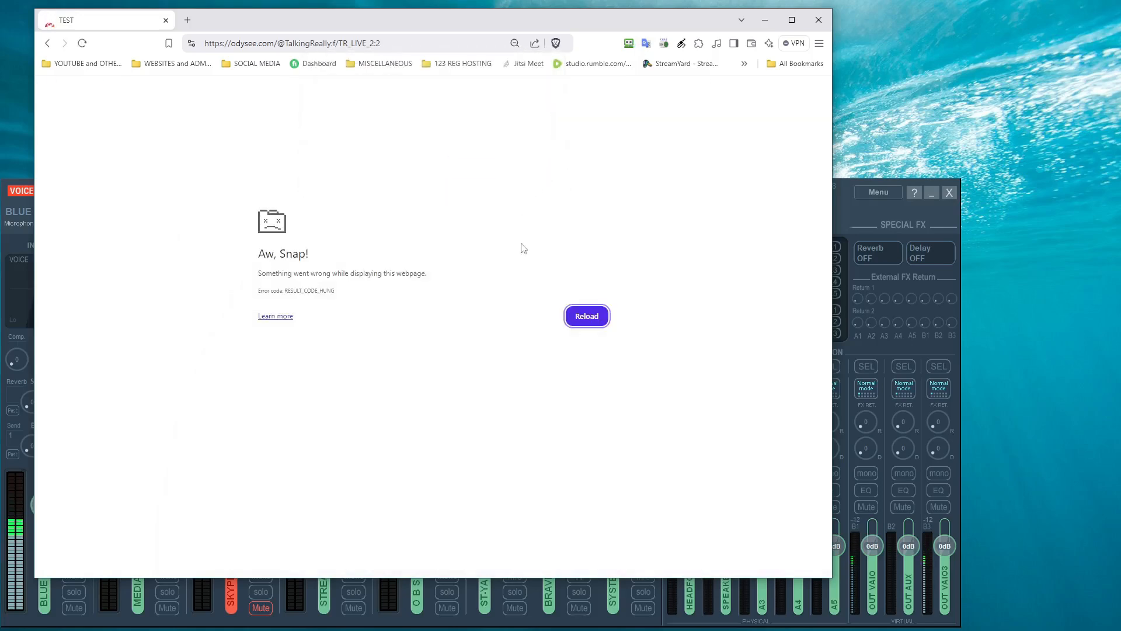
pyautogui.click(583, 315)
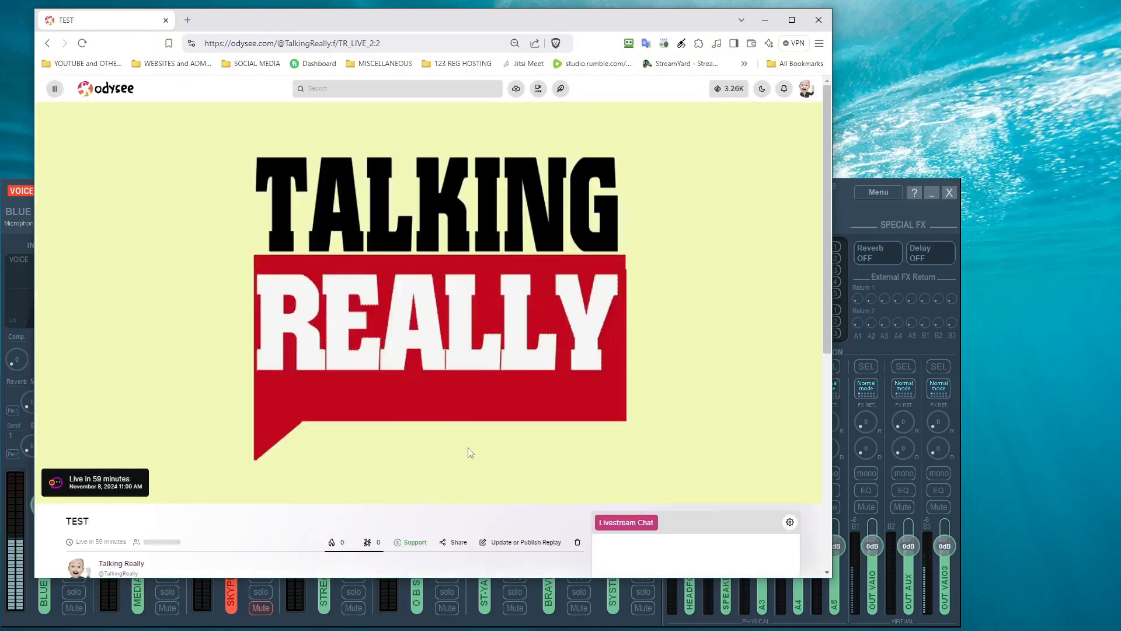
pyautogui.scroll(-5, 470, 453)
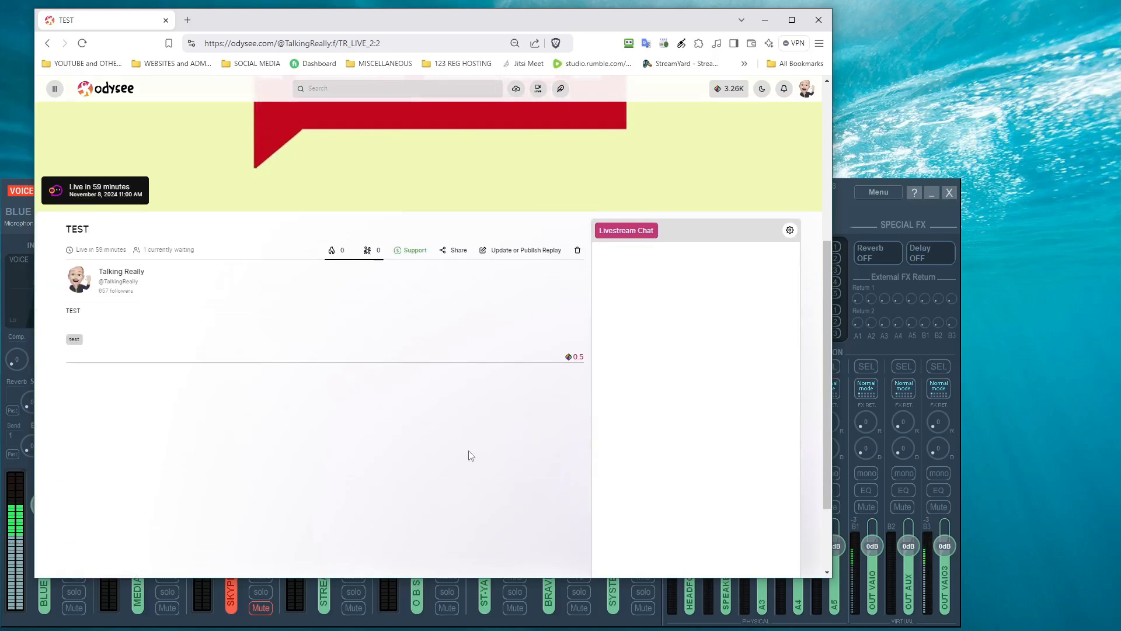
pyautogui.scroll(5, 470, 456)
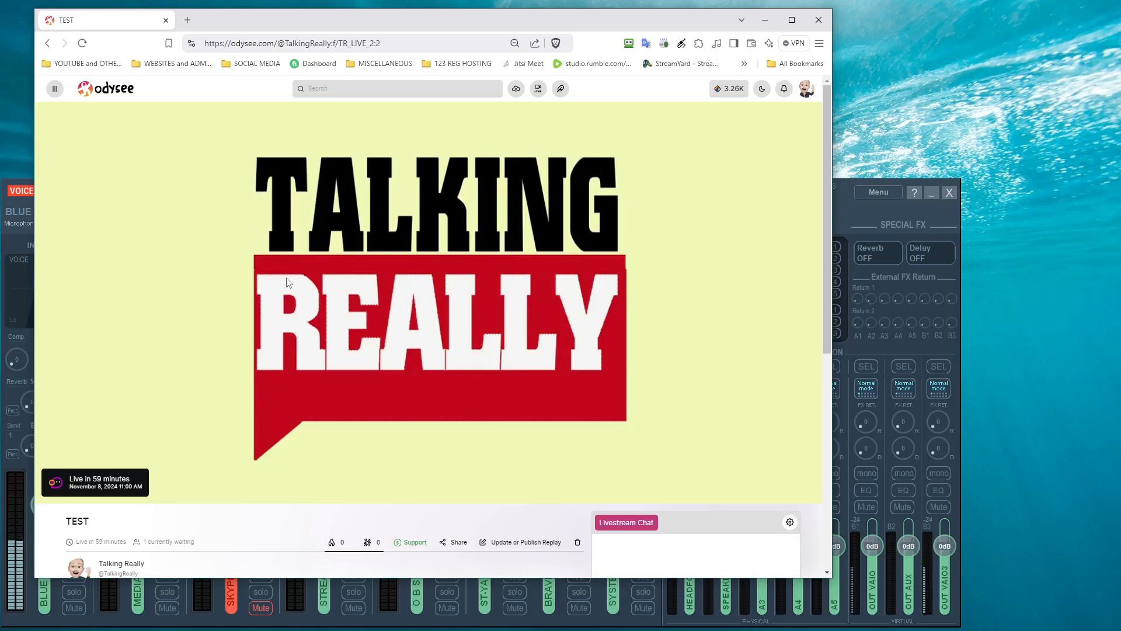
pyautogui.scroll(-3, 297, 362)
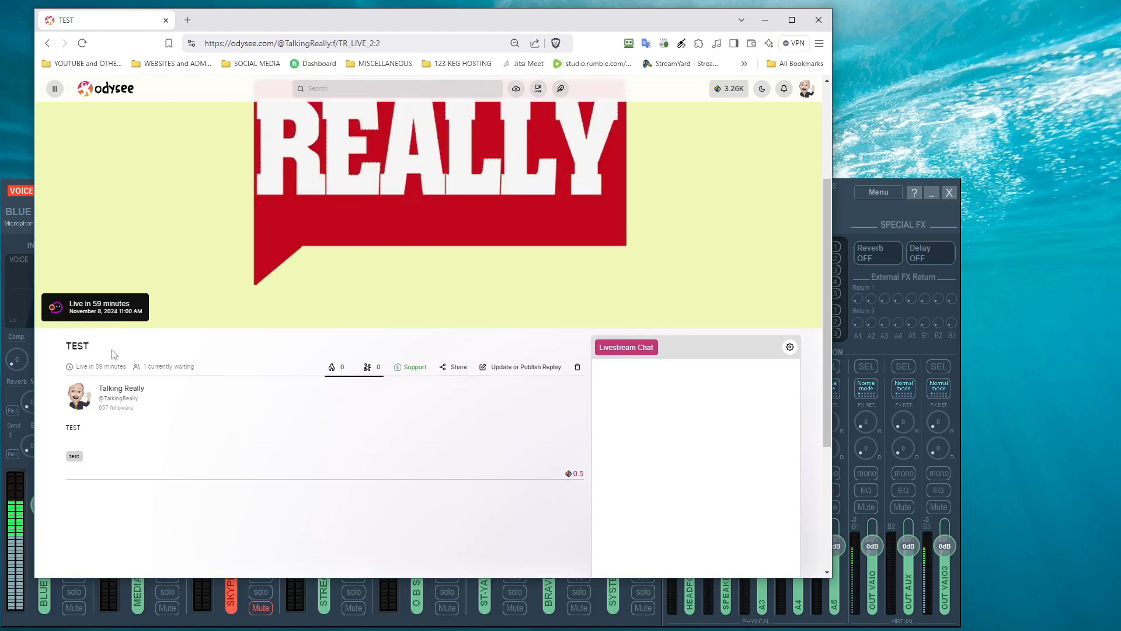
# Step: Enter the studio room for 'testing livestream OBS and rumble 2' with microphone and camera on
pyautogui.click(108, 395)
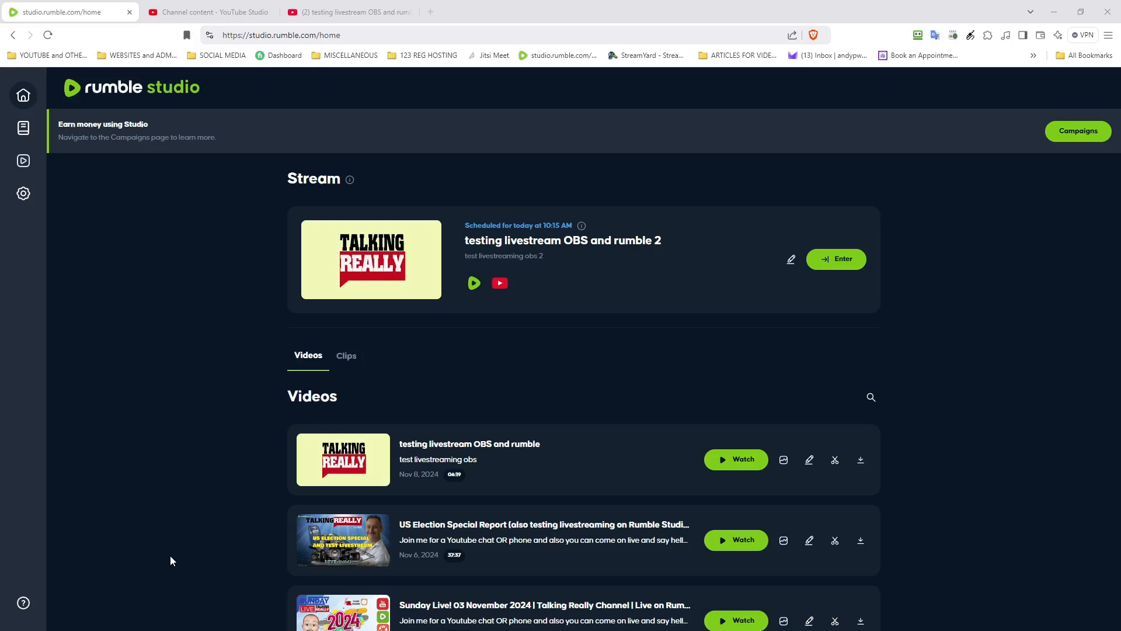
pyautogui.click(825, 269)
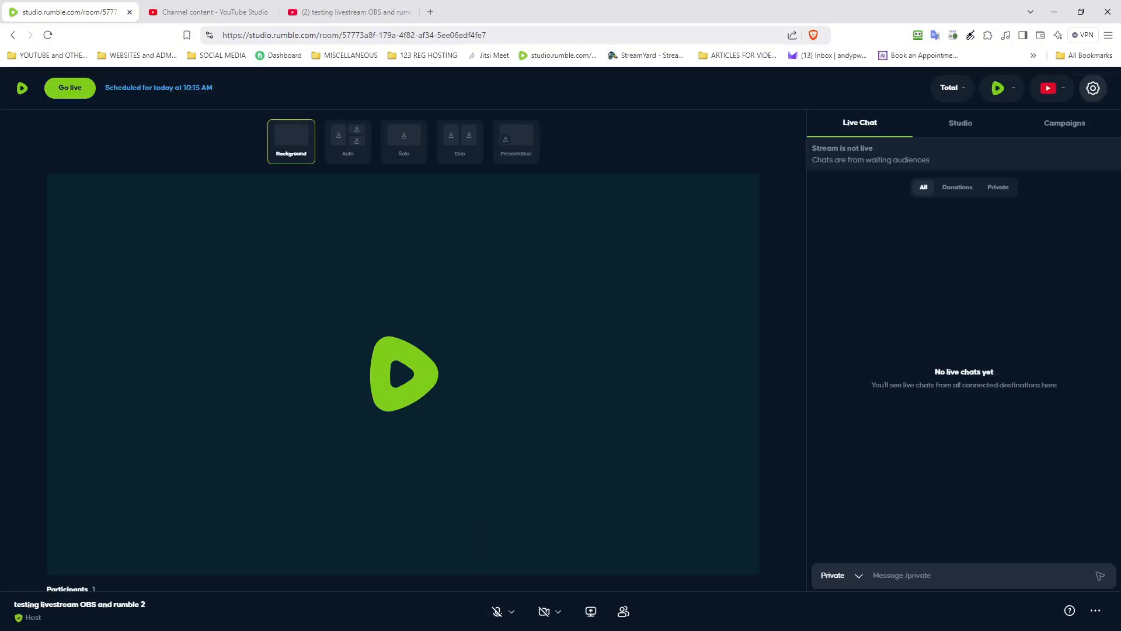
pyautogui.click(495, 613)
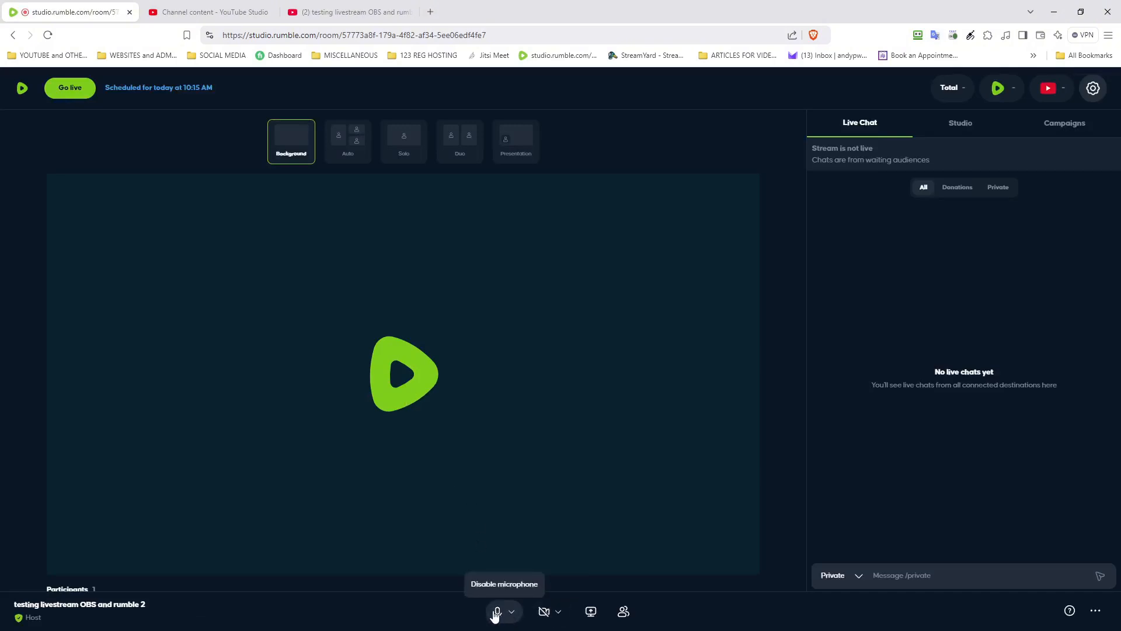
pyautogui.click(543, 616)
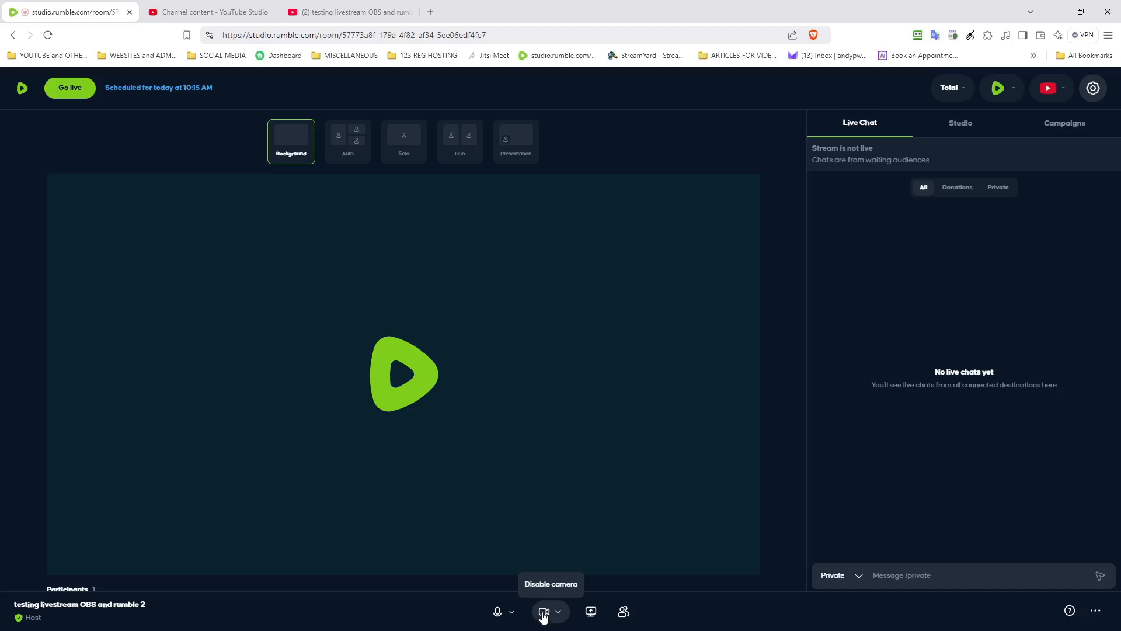
# Step: Confirm the camera is OBS Virtual Camera and the microphone is VoiceMeeter VAIO3 Output
pyautogui.click(559, 613)
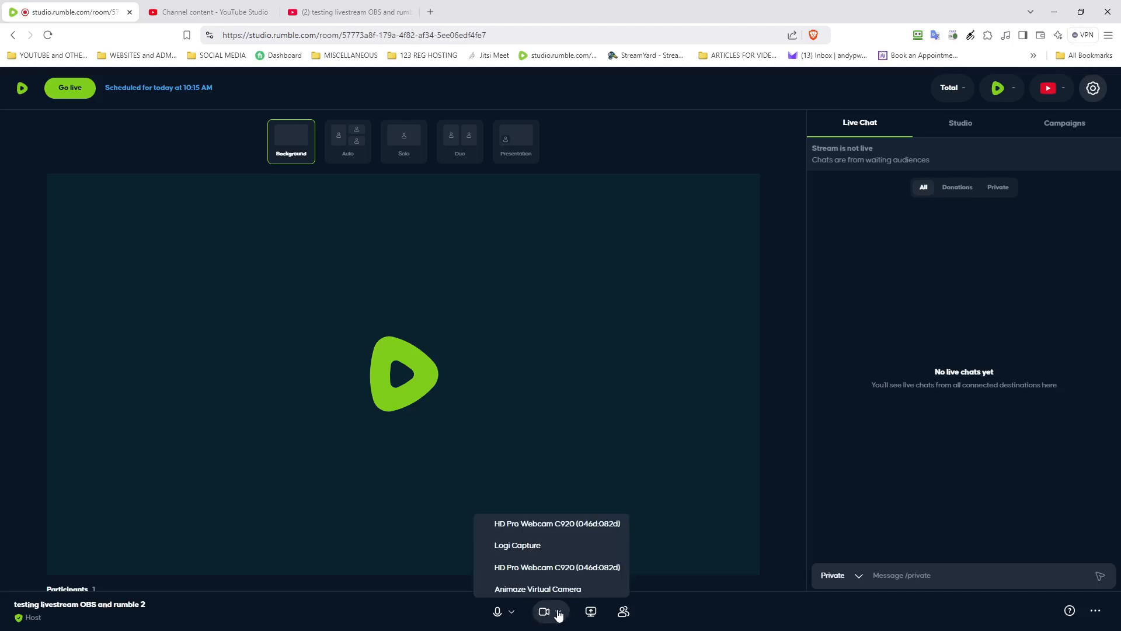
pyautogui.scroll(-3, 534, 584)
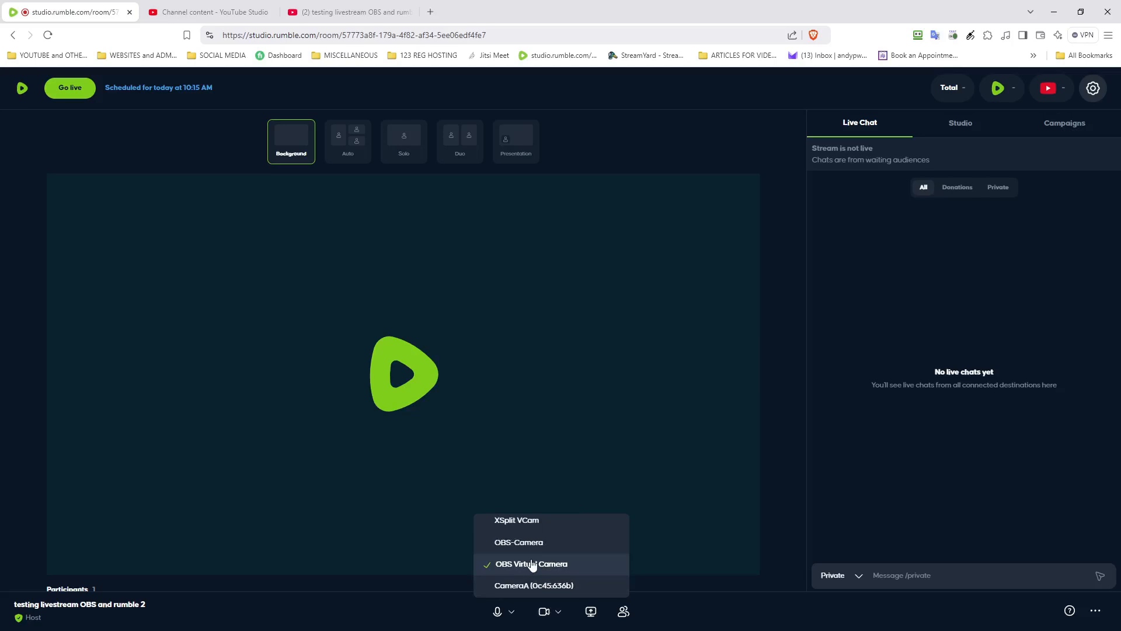
pyautogui.click(494, 619)
pyautogui.click(494, 618)
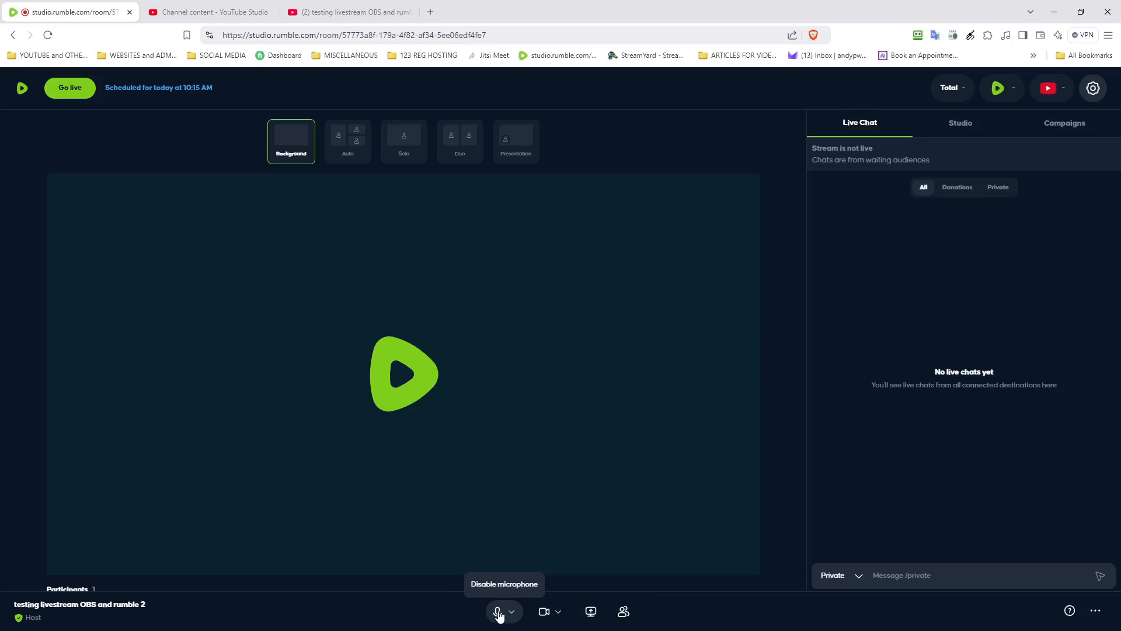
pyautogui.click(504, 614)
pyautogui.click(509, 613)
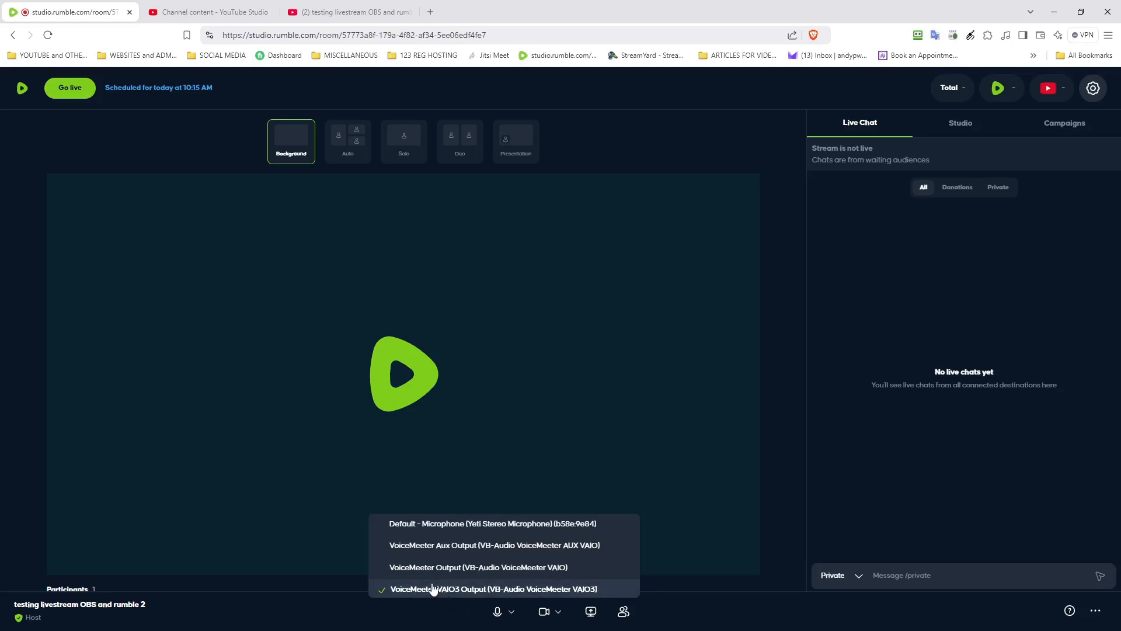
pyautogui.scroll(-2, 339, 520)
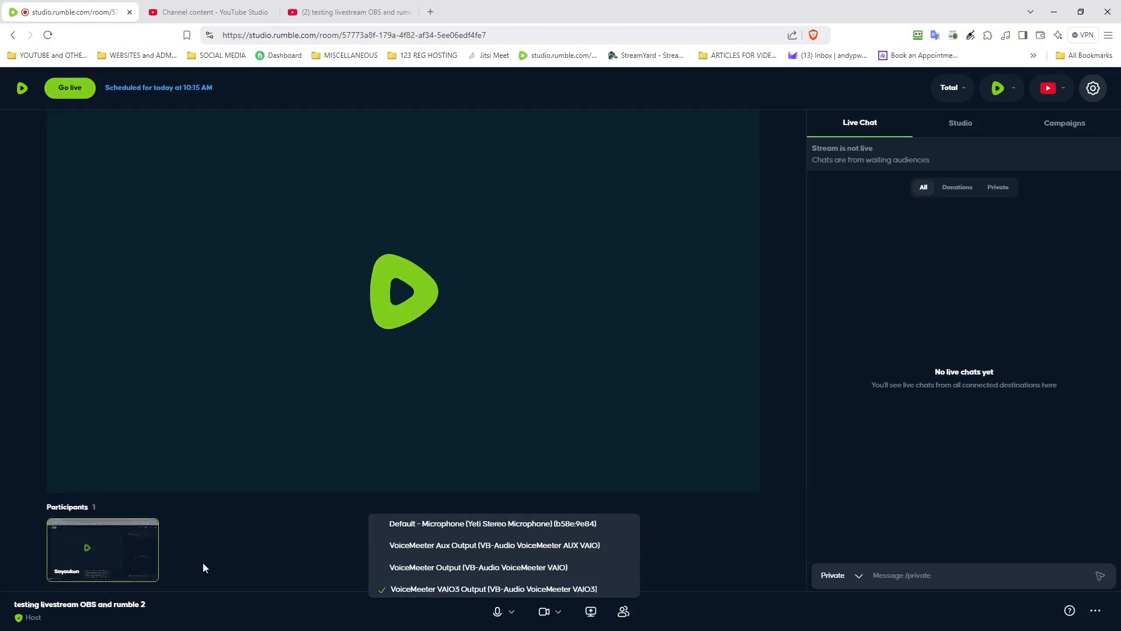
pyautogui.scroll(2, 219, 440)
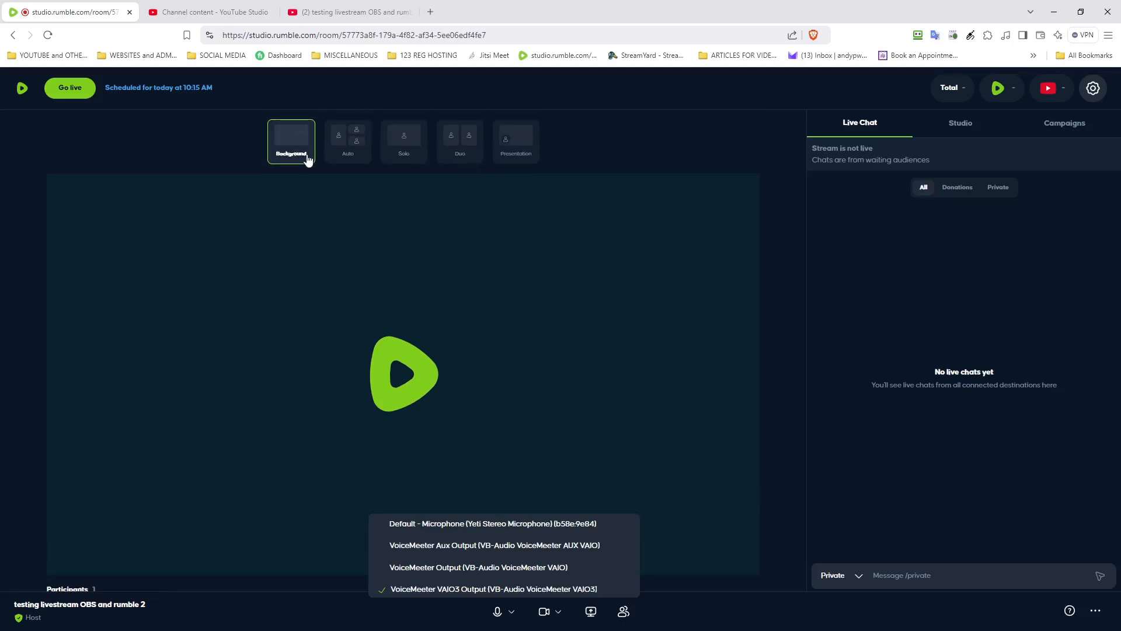
# Step: Close the microphone list and settle the stage on the Solo layout after trying Duo
pyautogui.click(405, 143)
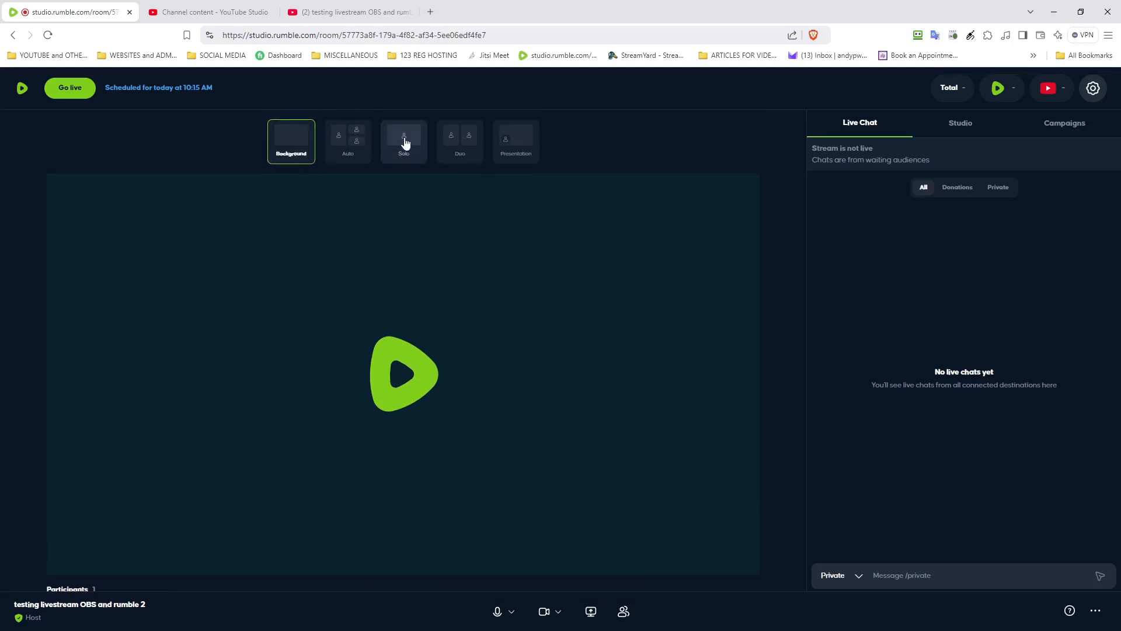
pyautogui.click(405, 143)
pyautogui.click(469, 143)
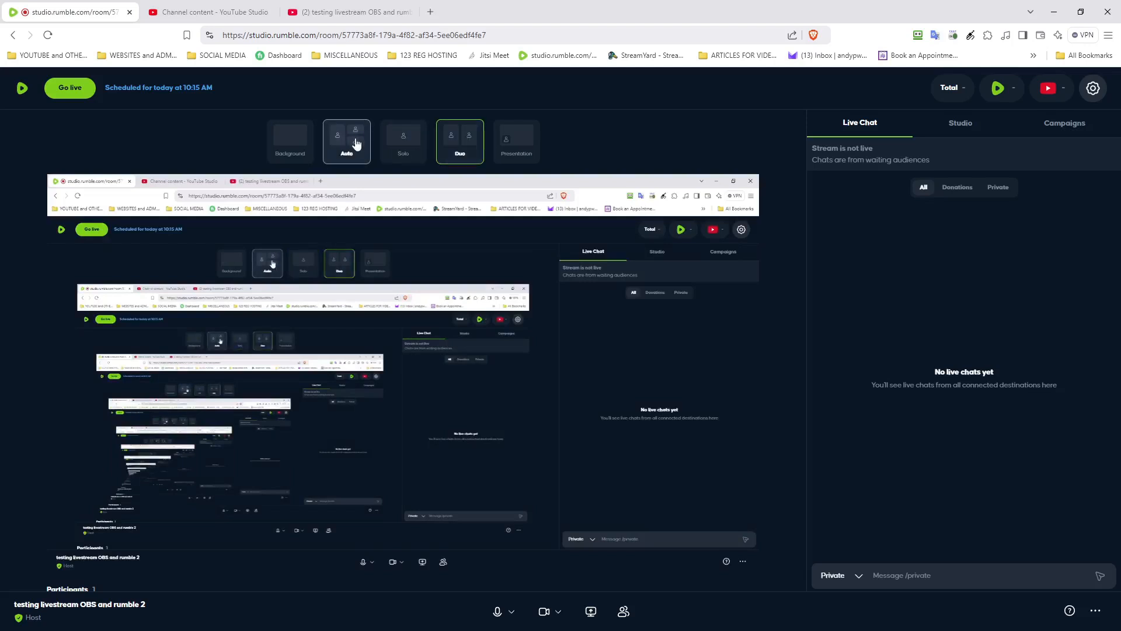
pyautogui.click(416, 136)
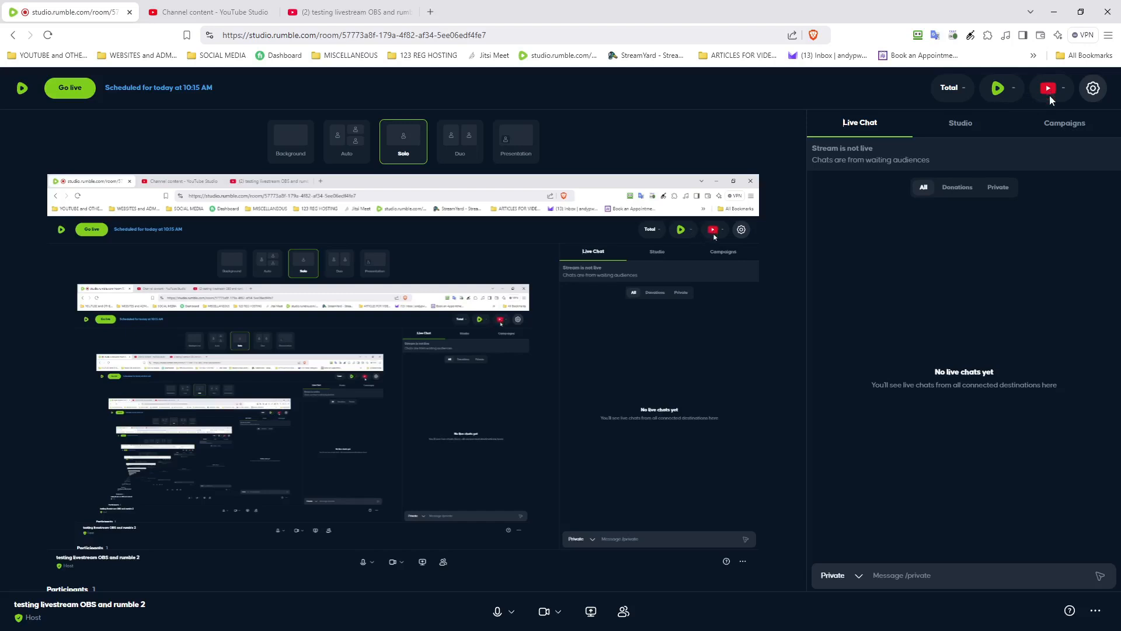
# Step: Check the stream settings without saving, then open participant management on the empty waiting room
pyautogui.click(1089, 92)
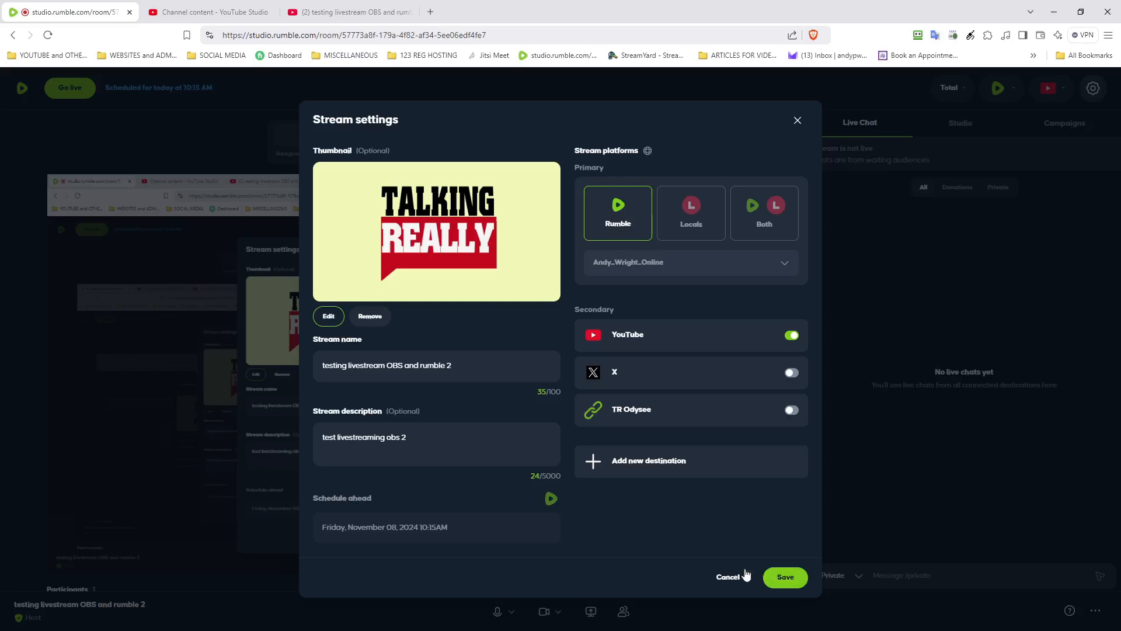
pyautogui.click(728, 576)
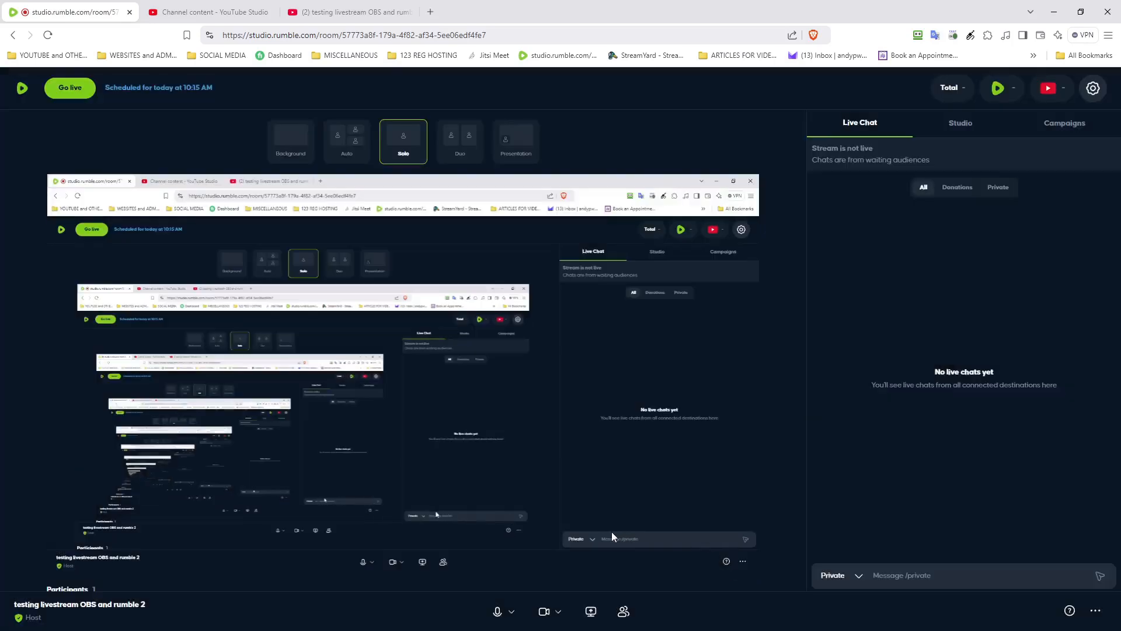
pyautogui.scroll(-2, 606, 535)
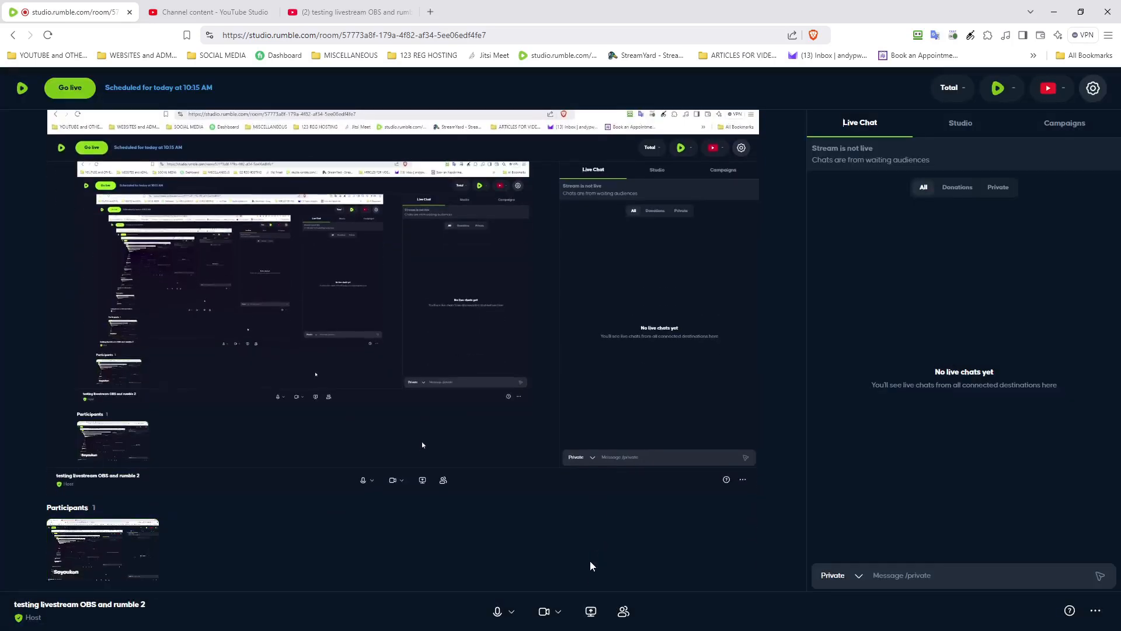
pyautogui.moveTo(602, 590); pyautogui.dragTo(605, 615)
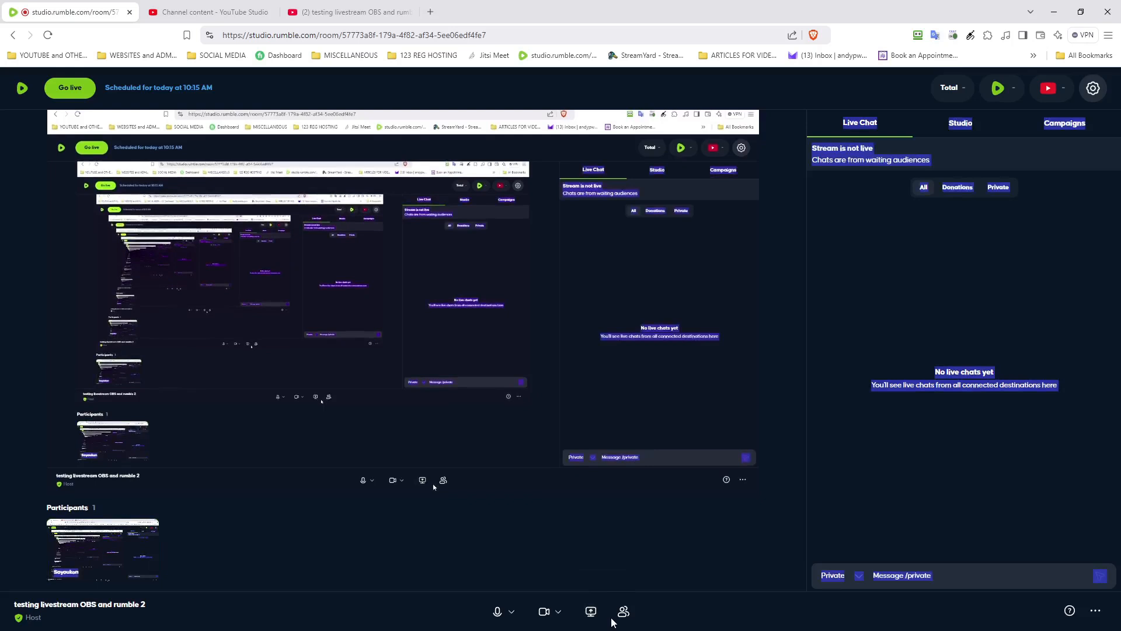
pyautogui.click(622, 611)
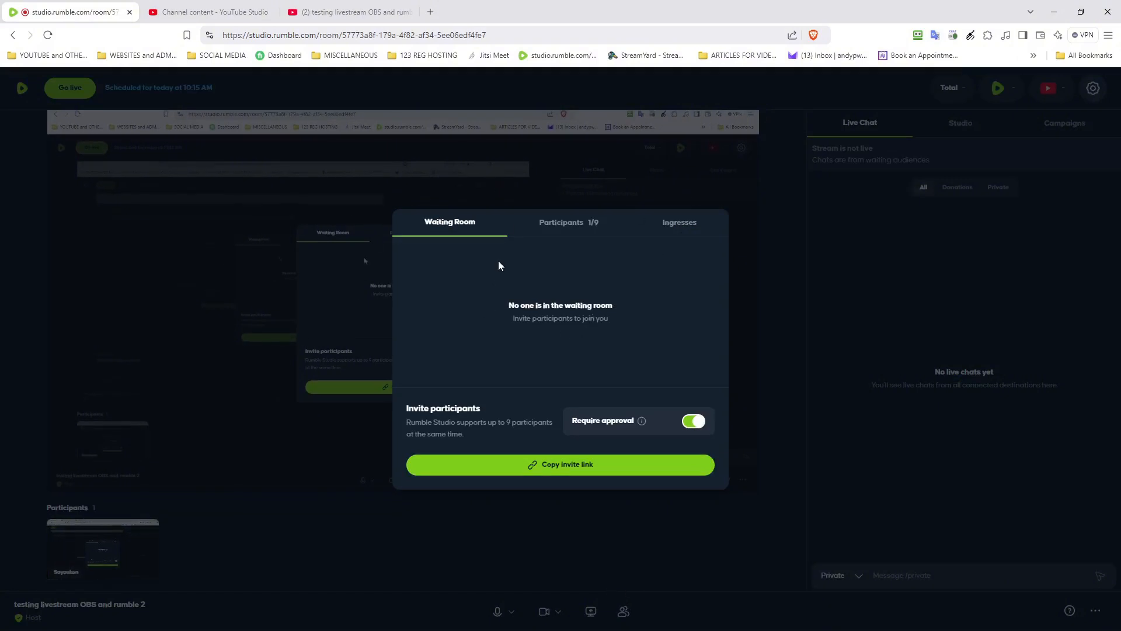
# Step: Start a new ingress with type WHIP (recommended) and open the OBS and Streamyard help guide
pyautogui.click(671, 227)
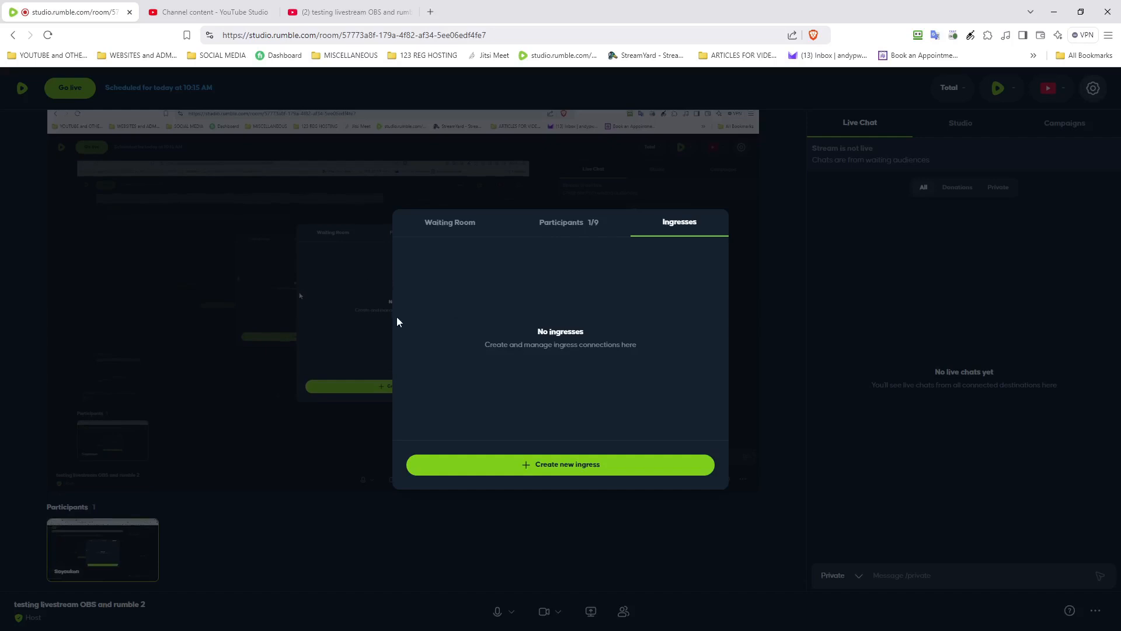
pyautogui.click(554, 465)
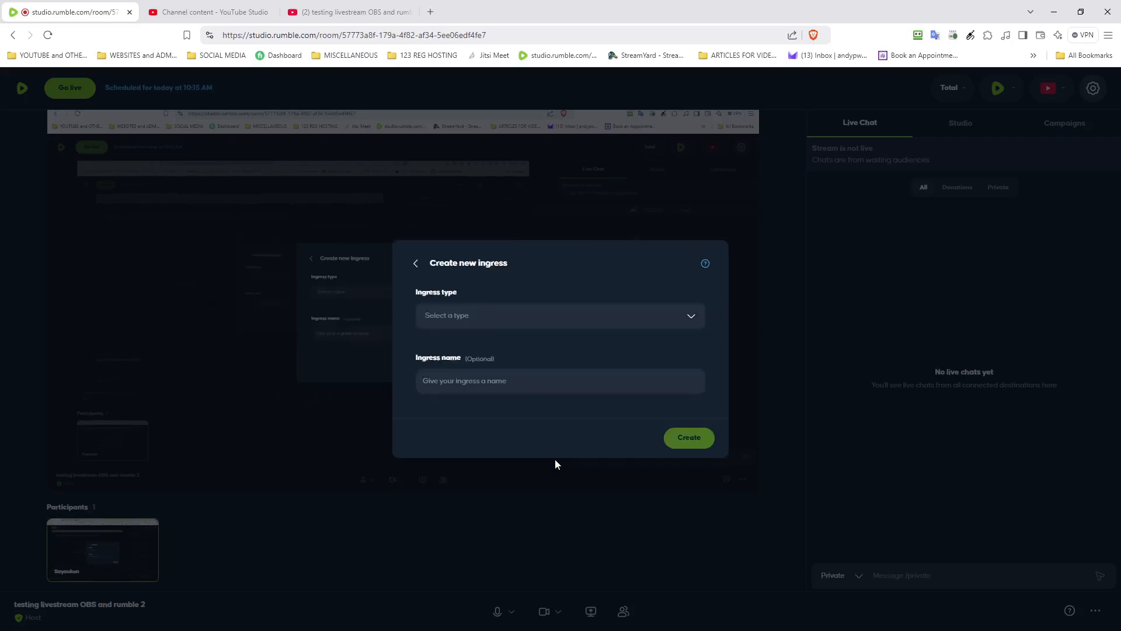
pyautogui.click(520, 320)
pyautogui.click(502, 357)
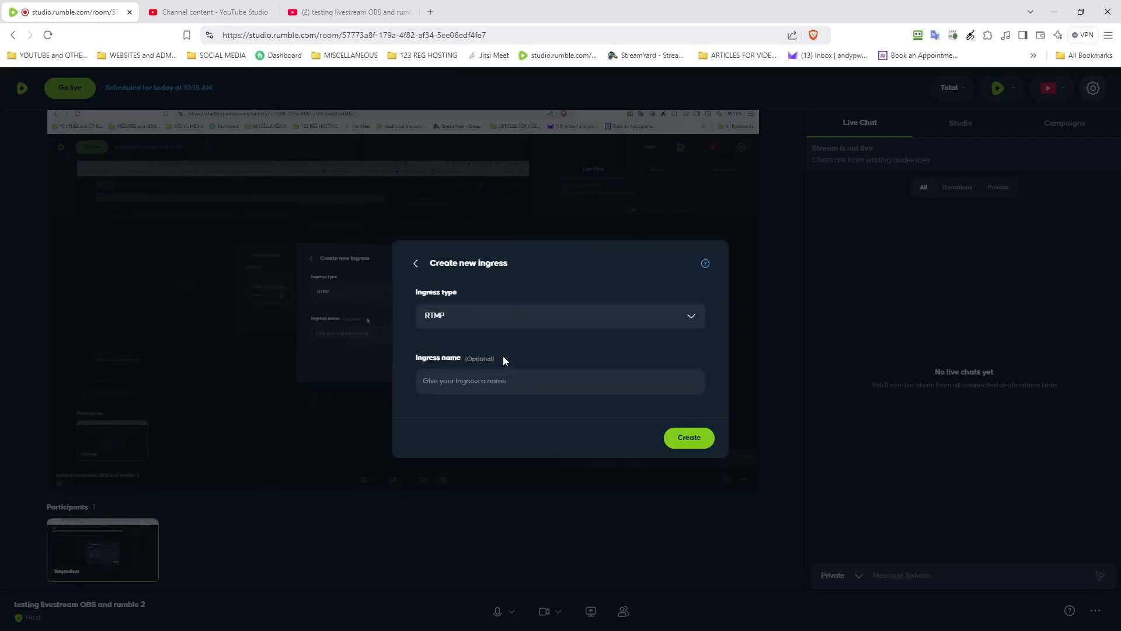
pyautogui.click(499, 322)
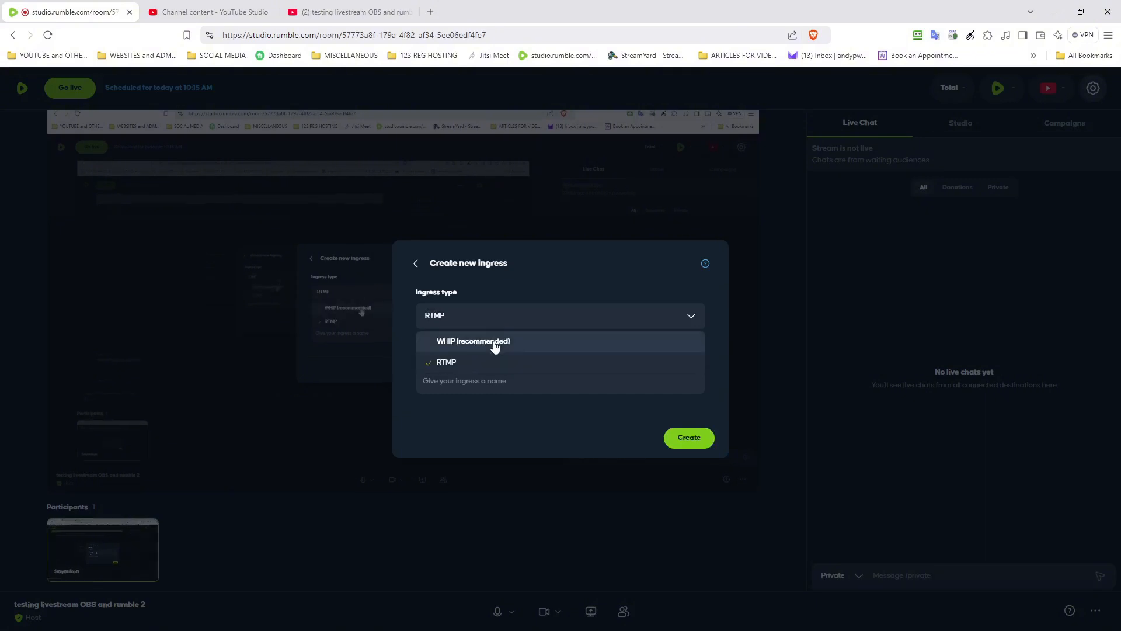
pyautogui.click(494, 345)
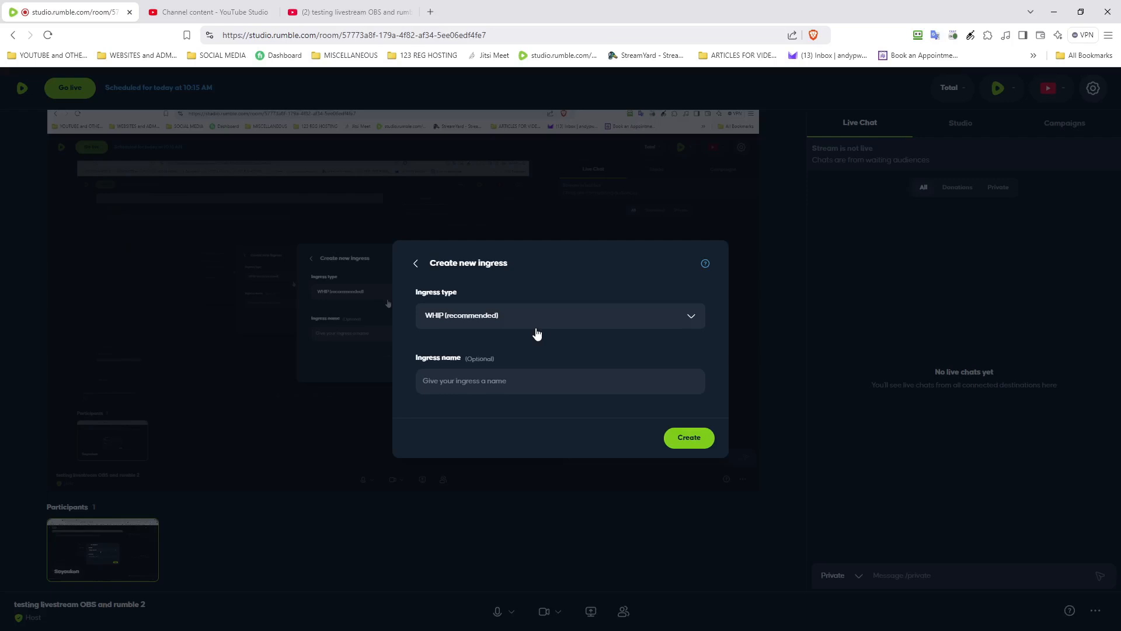
pyautogui.click(471, 378)
pyautogui.click(705, 263)
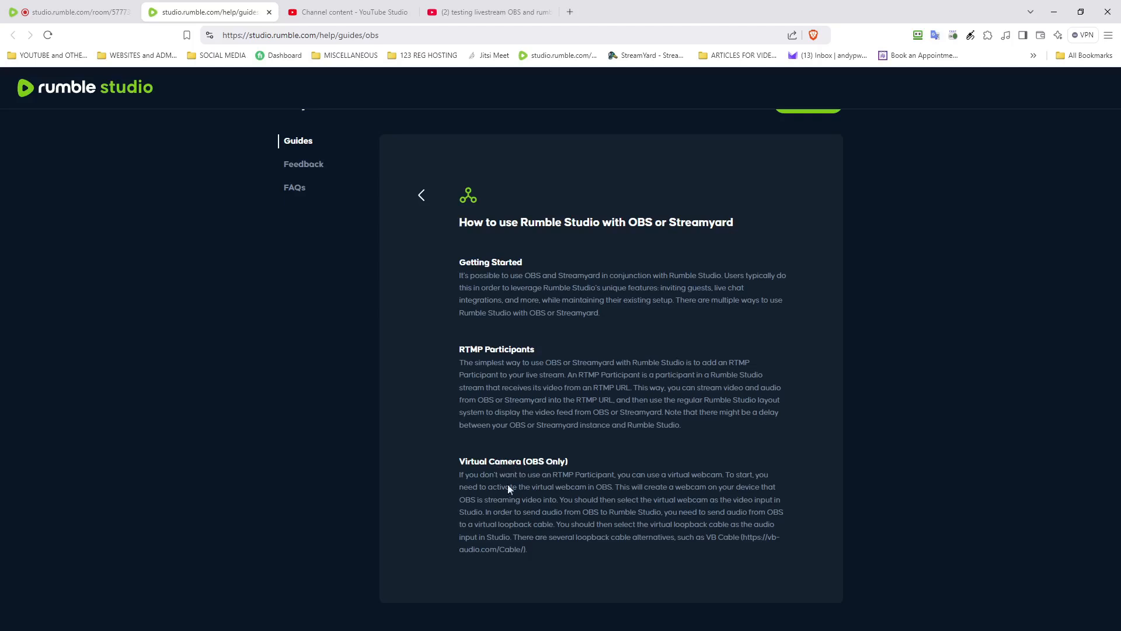
# Step: Return to the guides list and read through 'How to schedule a live stream'
pyautogui.scroll(1, 432, 292)
pyautogui.click(421, 242)
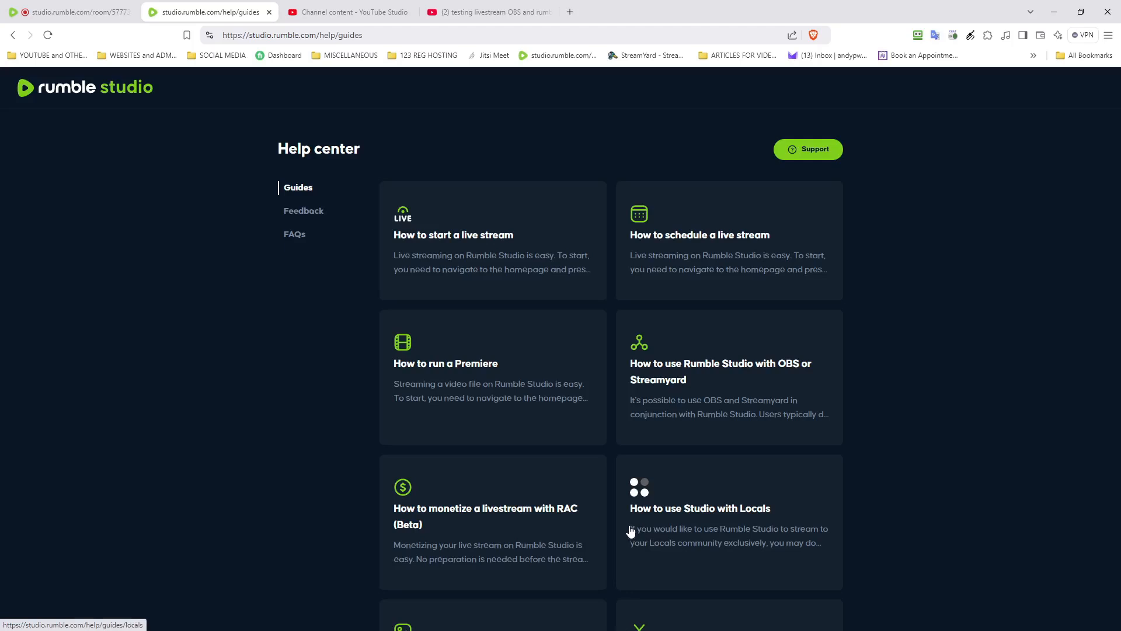
pyautogui.click(710, 244)
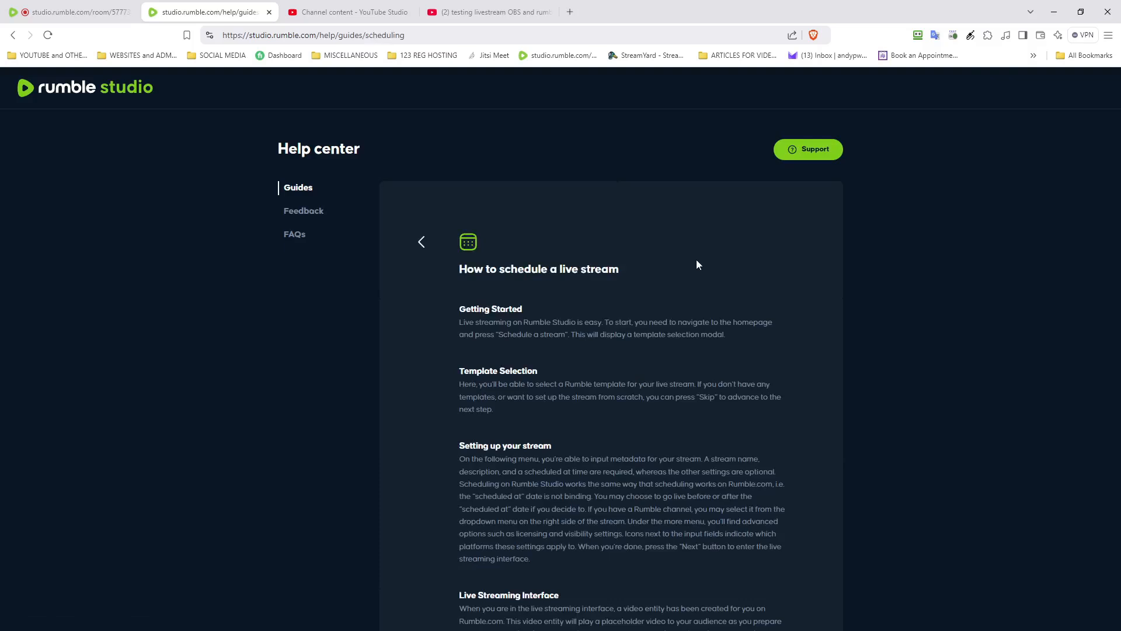
pyautogui.scroll(-1, 696, 260)
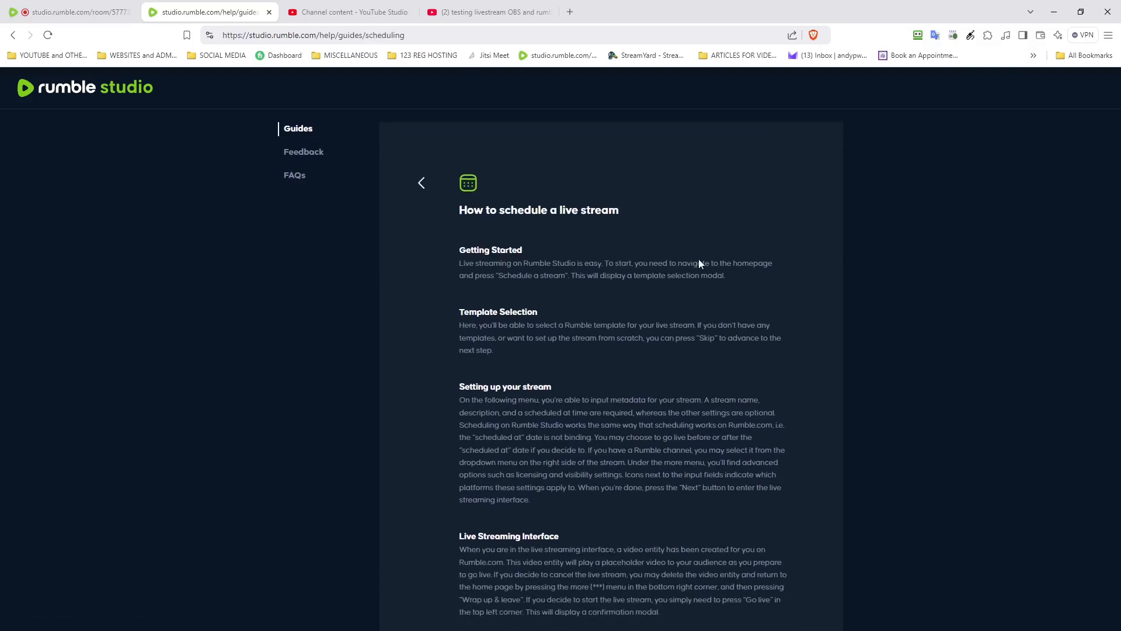
pyautogui.scroll(-1, 699, 263)
pyautogui.scroll(-2, 780, 253)
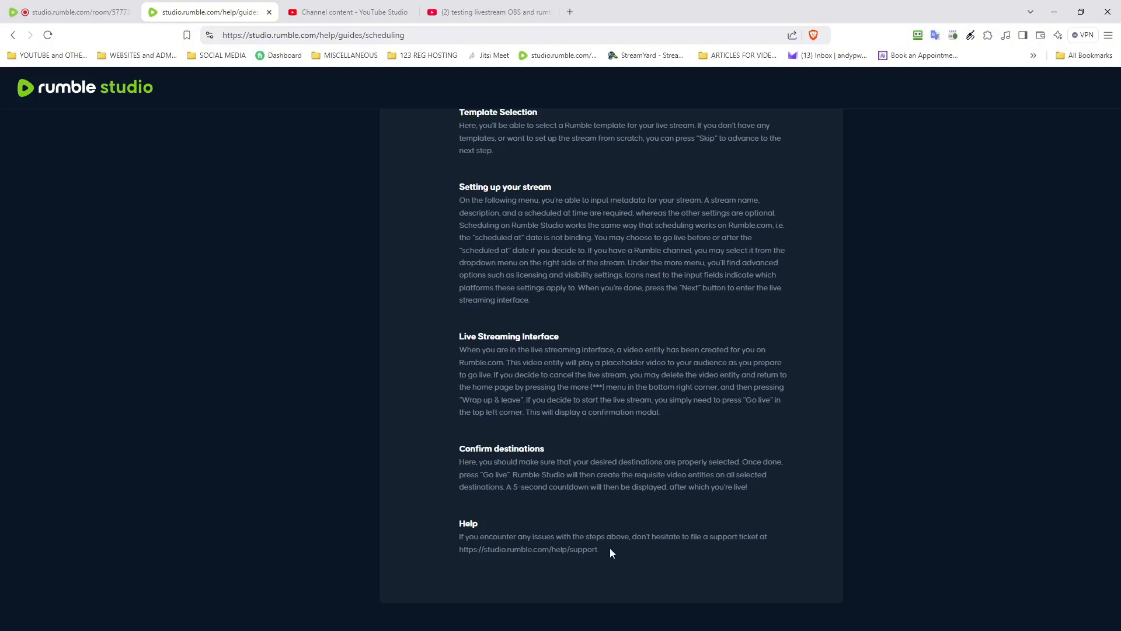
pyautogui.scroll(5, 609, 548)
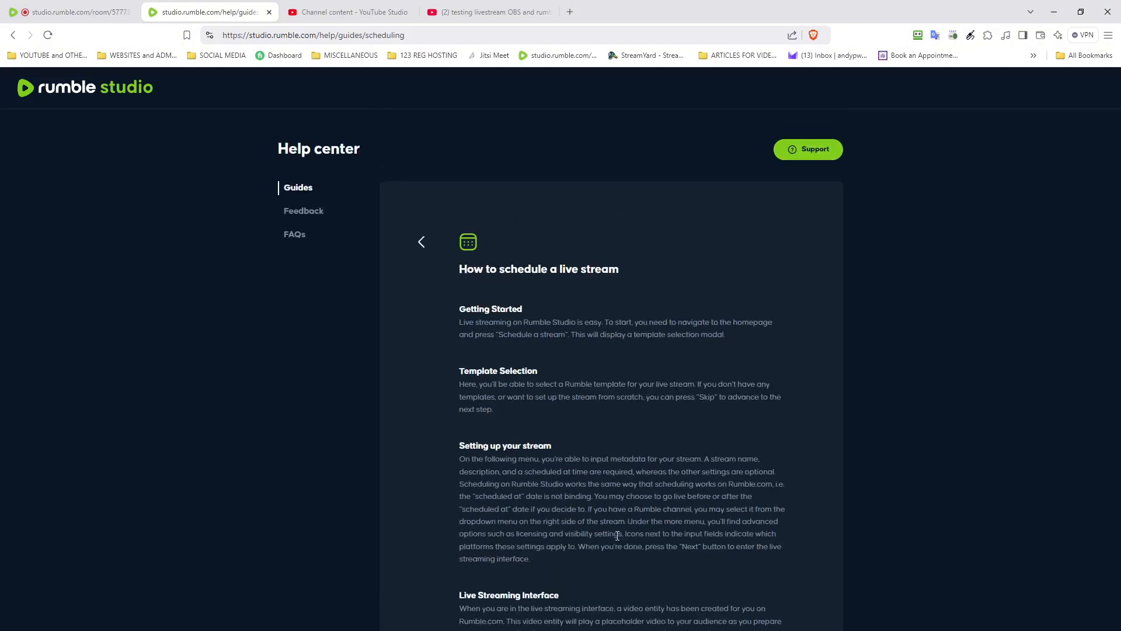
# Step: Close the help tab, check the stream's YouTube watch page, and return to the Rumble Studio room
pyautogui.click(213, 12)
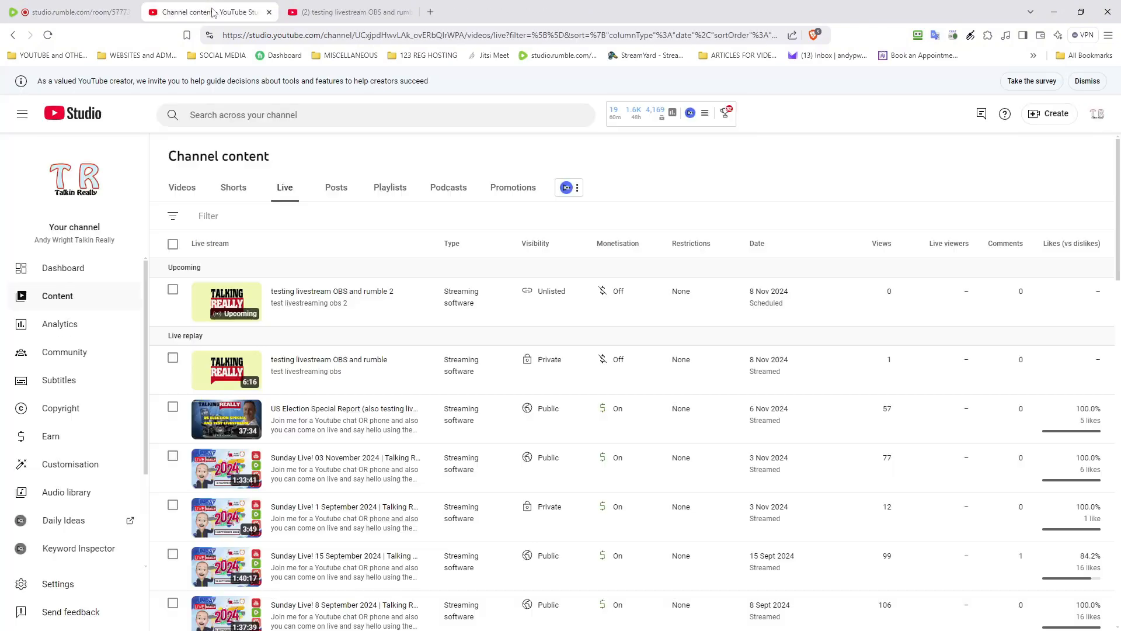
pyautogui.moveTo(277, 310)
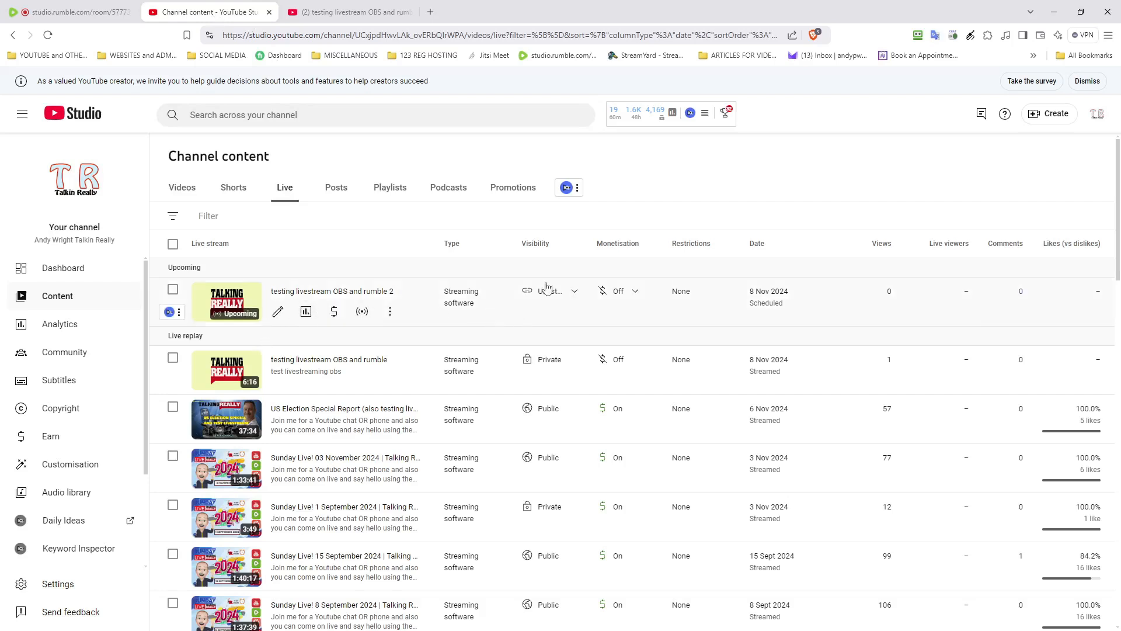
pyautogui.click(354, 11)
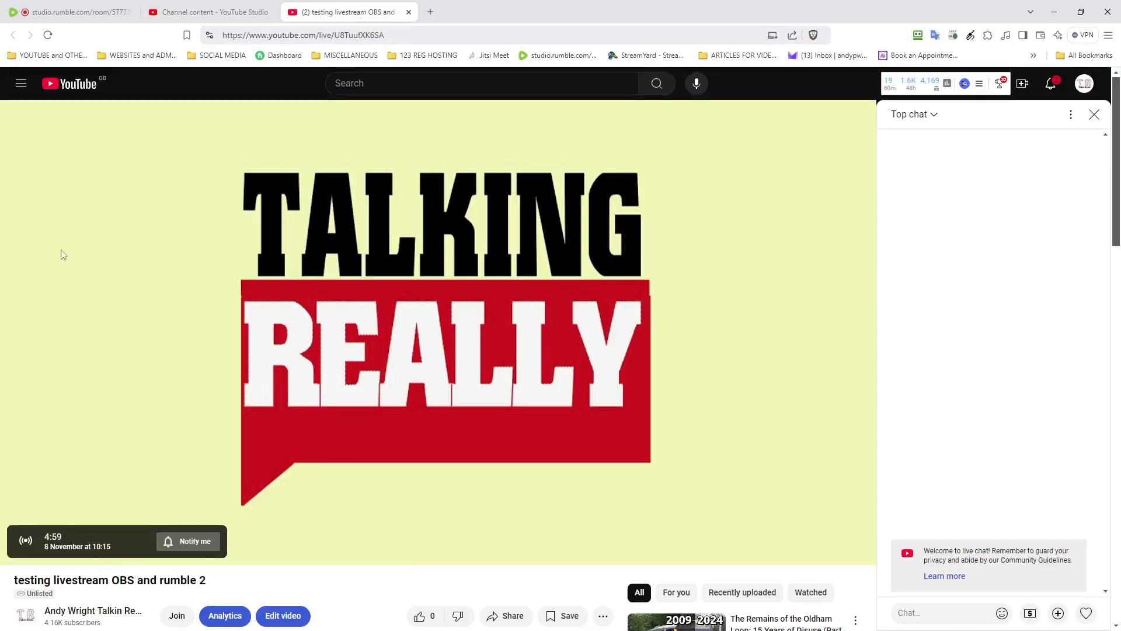
pyautogui.click(76, 15)
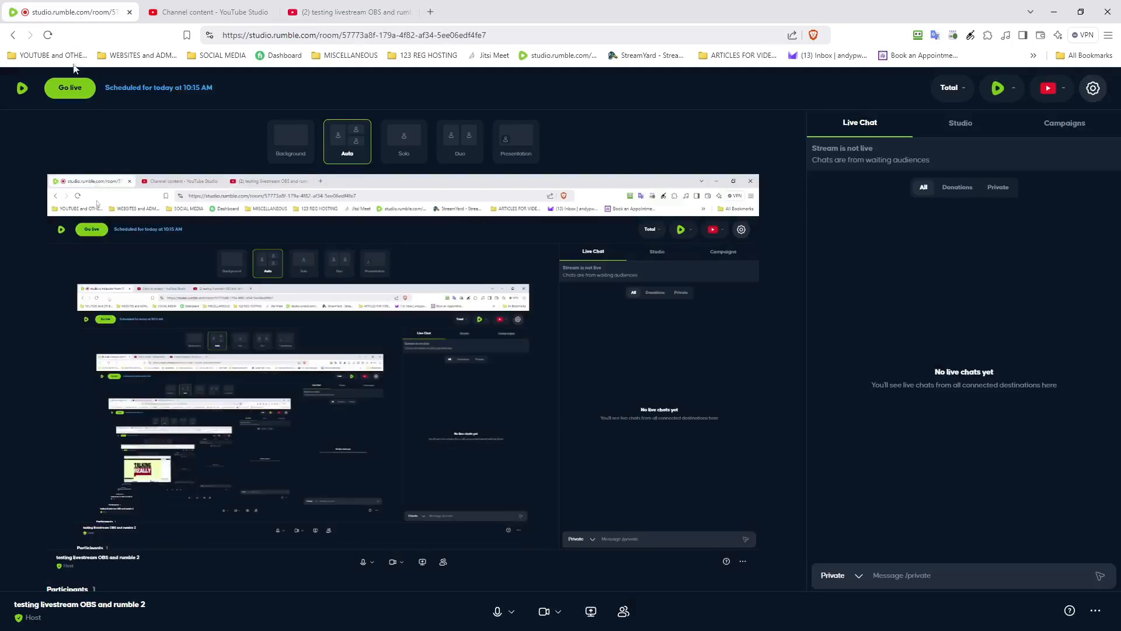
# Step: Go live to Rumble as primary with YouTube as the secondary destination
pyautogui.click(70, 87)
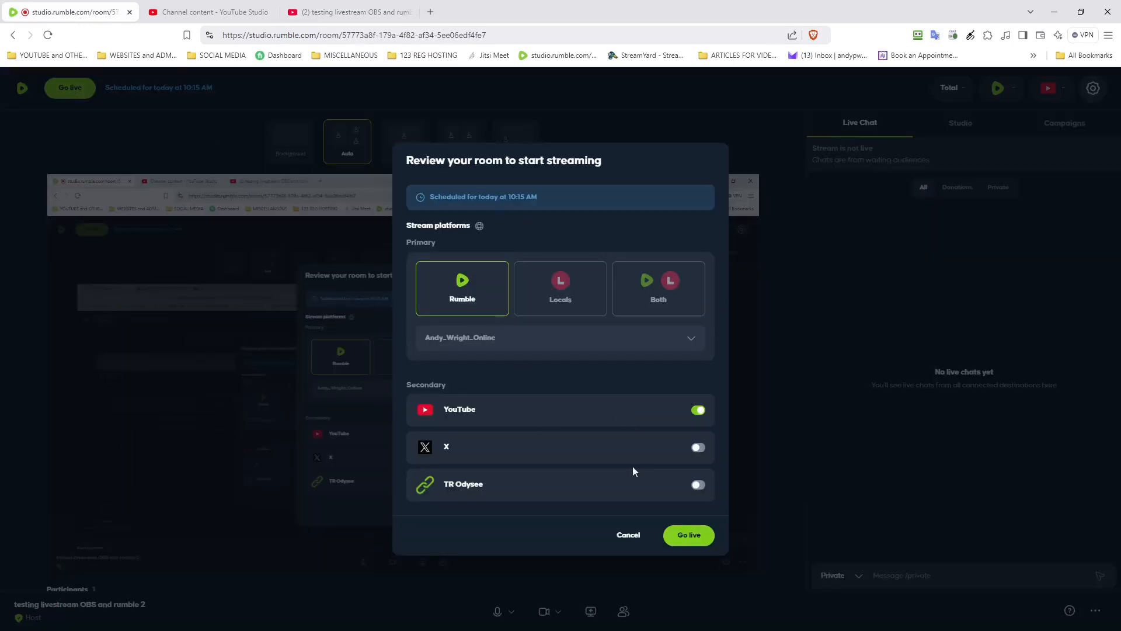
pyautogui.click(677, 540)
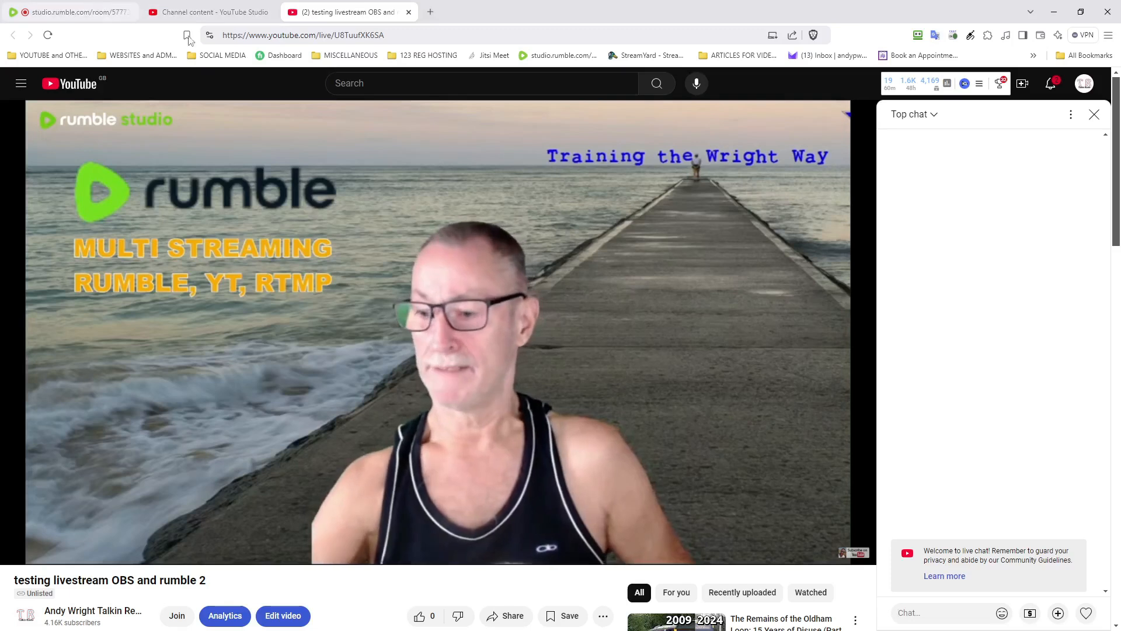
# Step: In the YouTube Studio tab, load the 'Talking Really Channel | RUMBLE' bookmark from the 'YOUTUBE and OTHE...' folder
pyautogui.click(247, 18)
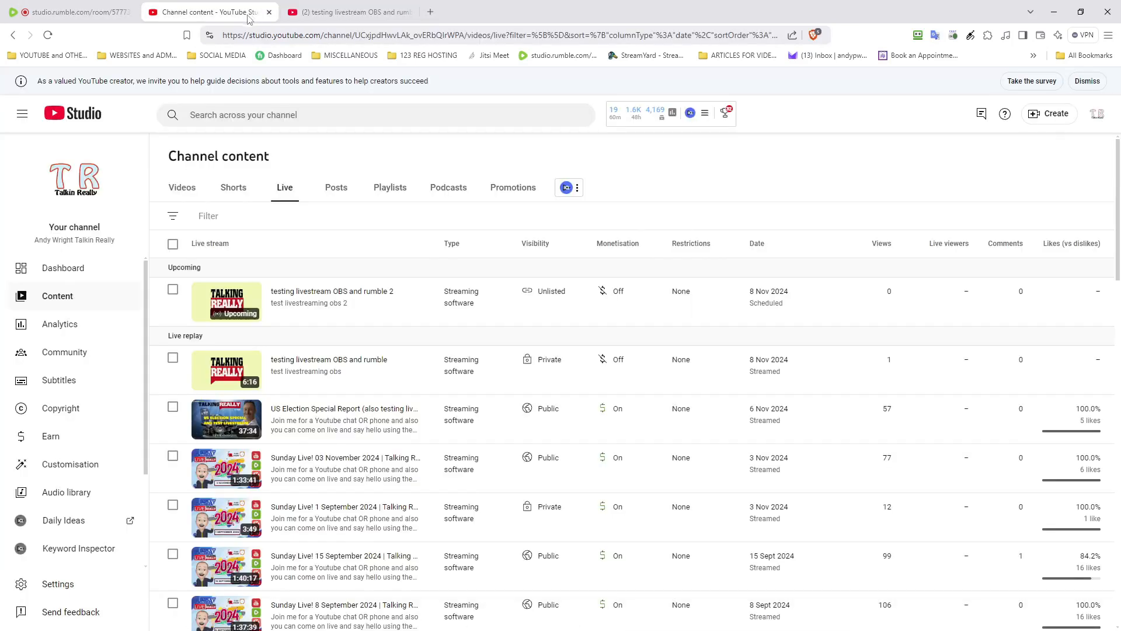
pyautogui.click(55, 55)
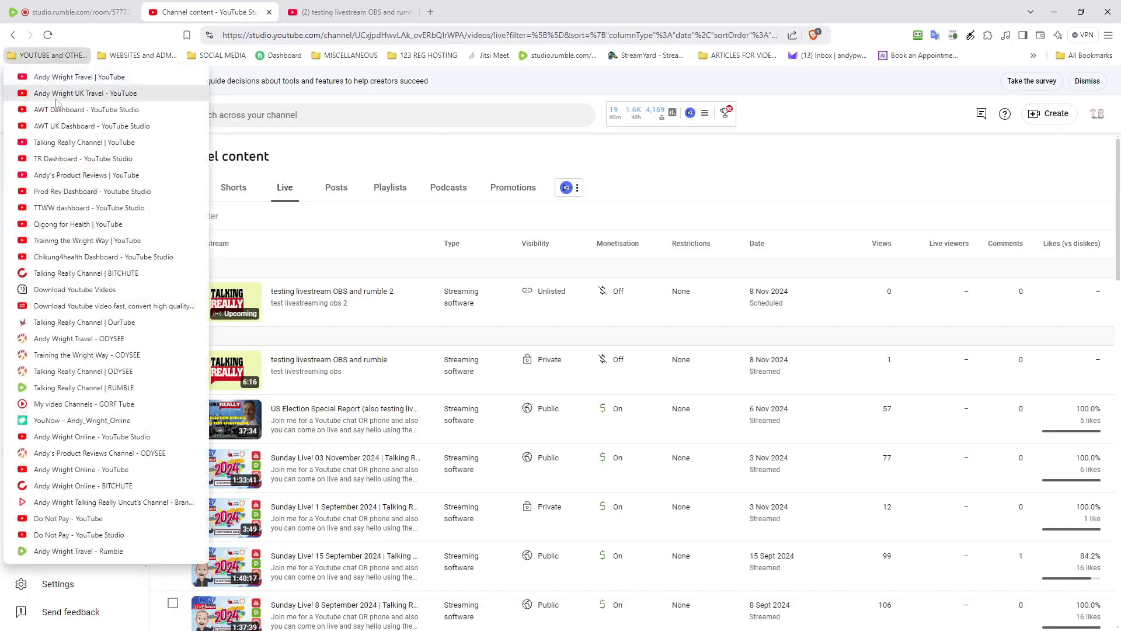
pyautogui.click(46, 388)
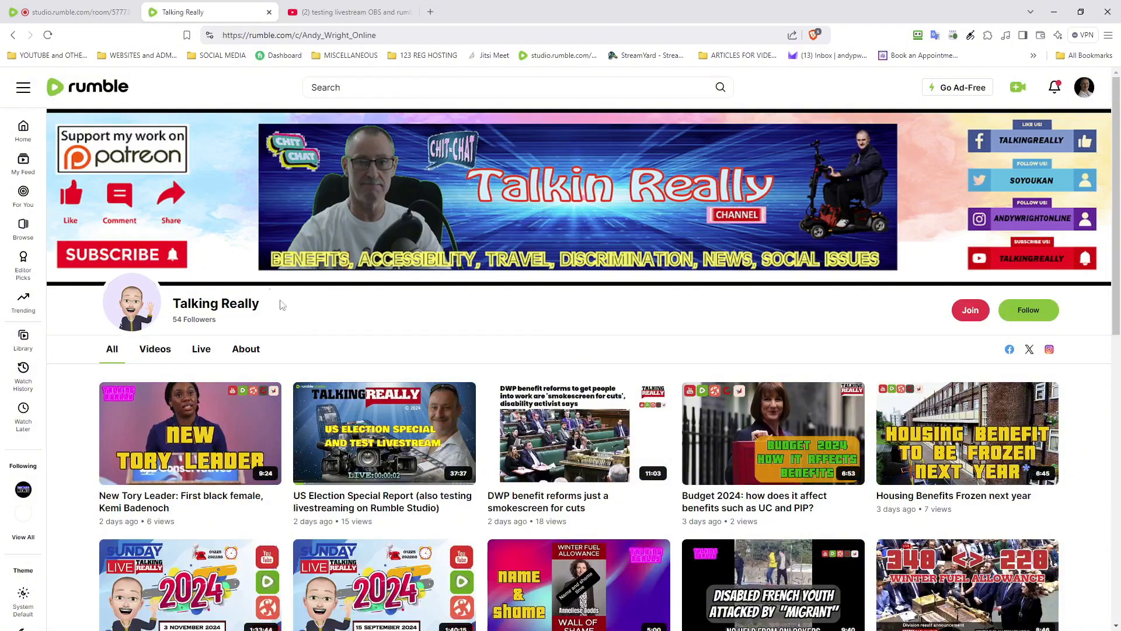
pyautogui.click(48, 35)
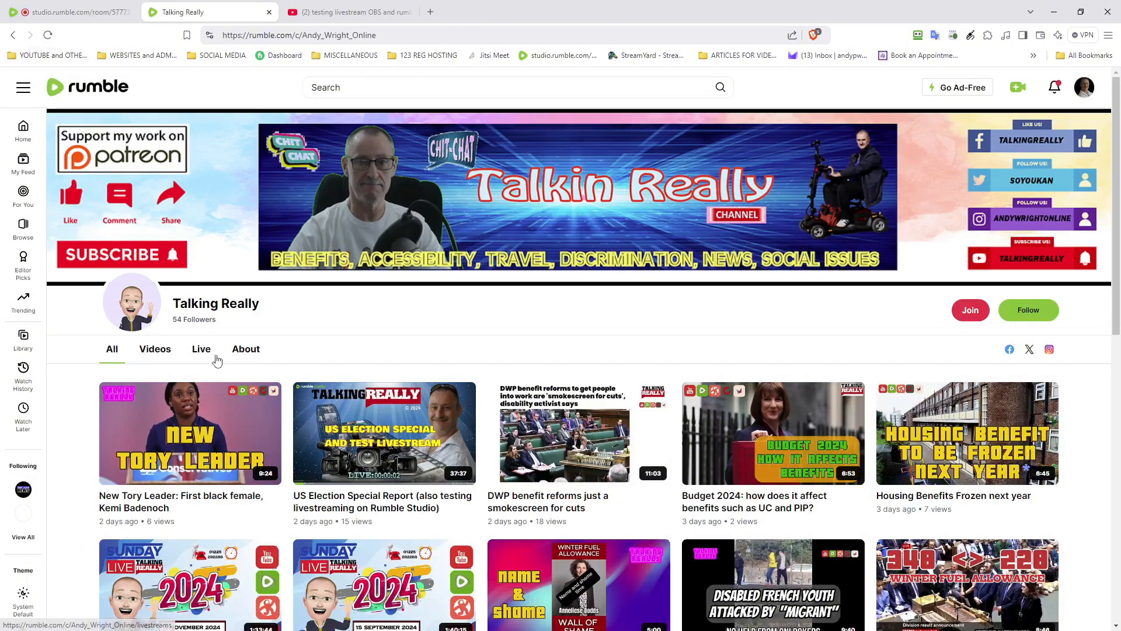
pyautogui.click(205, 350)
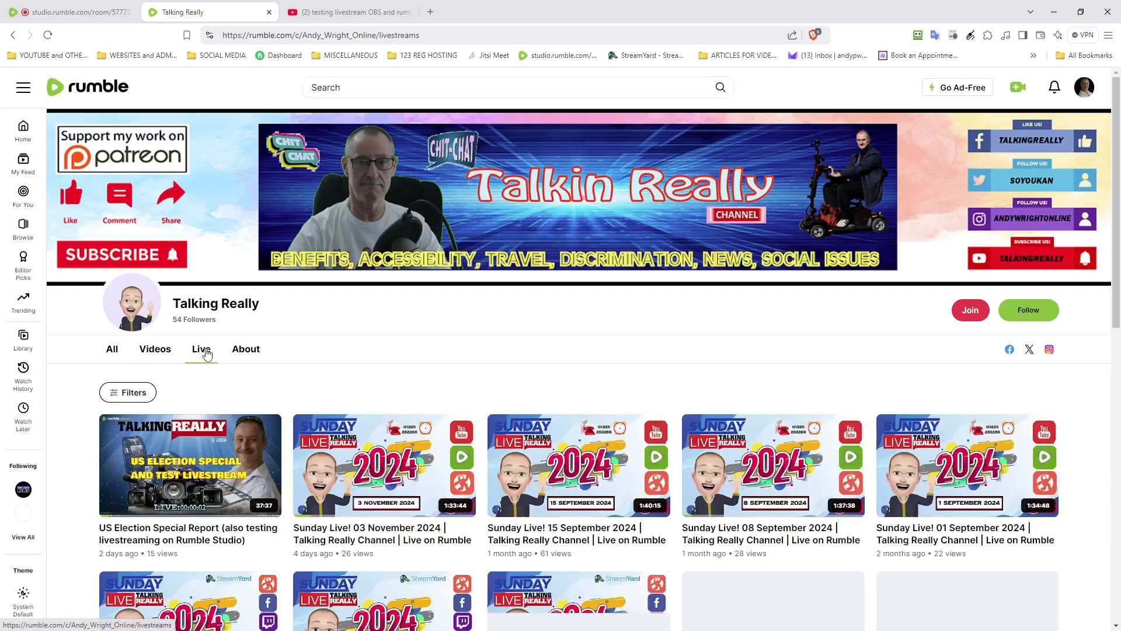
pyautogui.scroll(-5, 191, 413)
pyautogui.scroll(5, 193, 409)
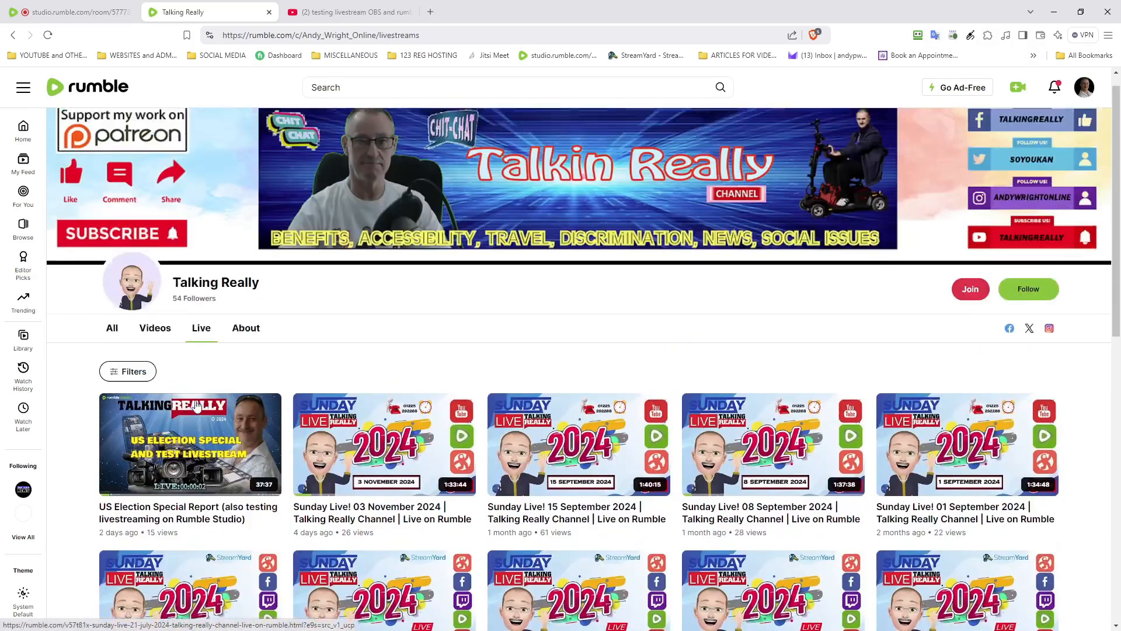
pyautogui.click(112, 350)
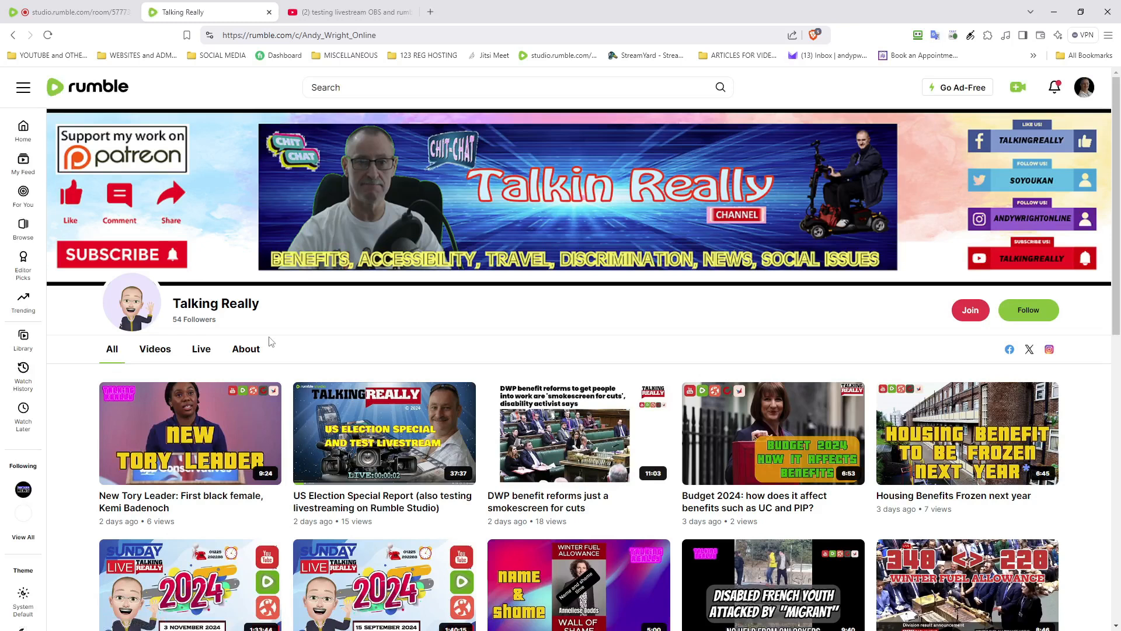
# Step: Watch the live broadcast in the YouTube tab
pyautogui.click(322, 17)
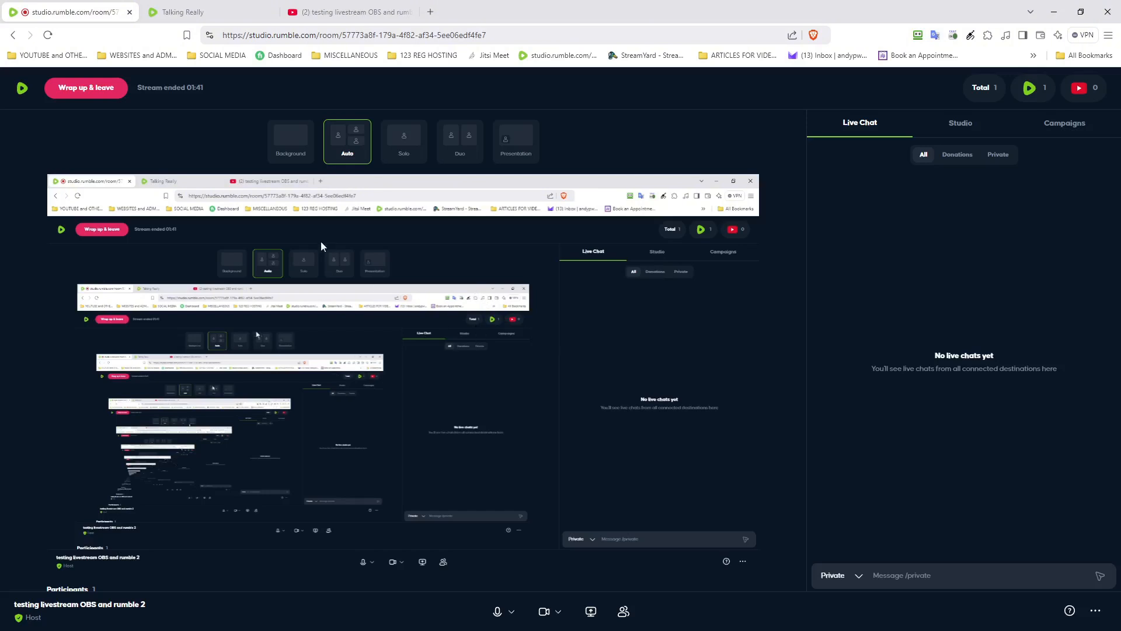
# Step: Wrap up and leave the ended room, then refresh home to show 'testing livestream OBS and rumble 2' under Videos
pyautogui.click(94, 95)
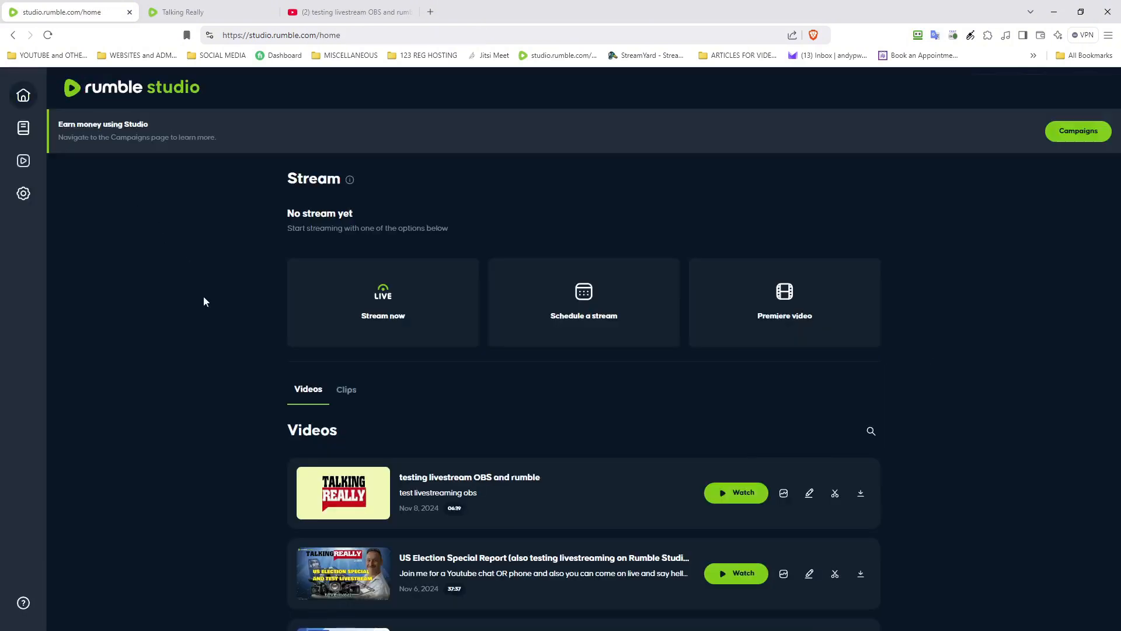
pyautogui.scroll(-3, 236, 366)
pyautogui.scroll(3, 501, 328)
pyautogui.click(50, 37)
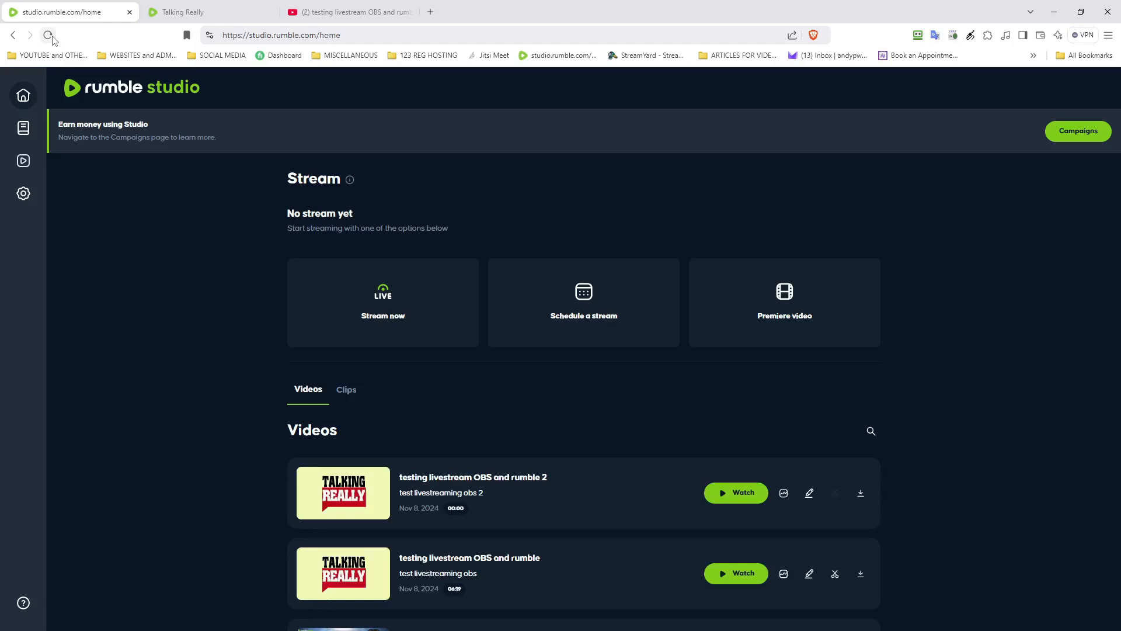
pyautogui.scroll(-2, 229, 510)
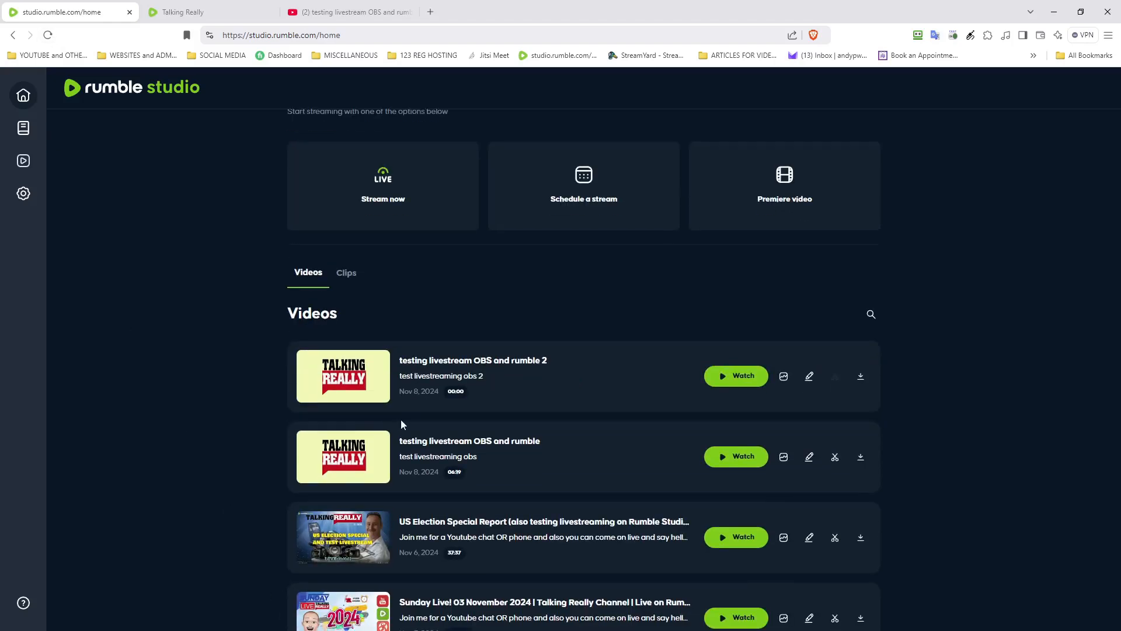